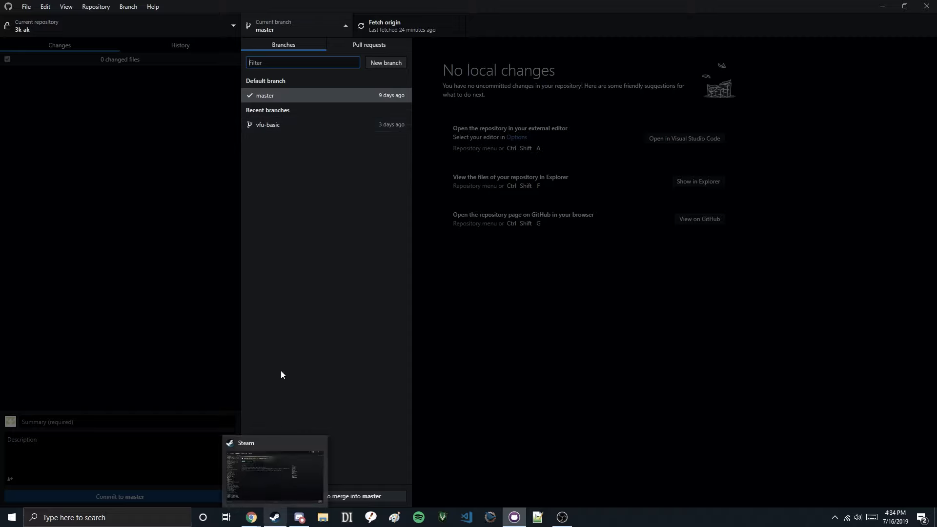
Step: Switch to Steam and launch the Three Kingdoms Assembly Kit with the Database Editor: Dave option
{"action": "left_click", "coordinate": [195, 185]}
{"action": "left_click", "coordinate": [276, 518]}
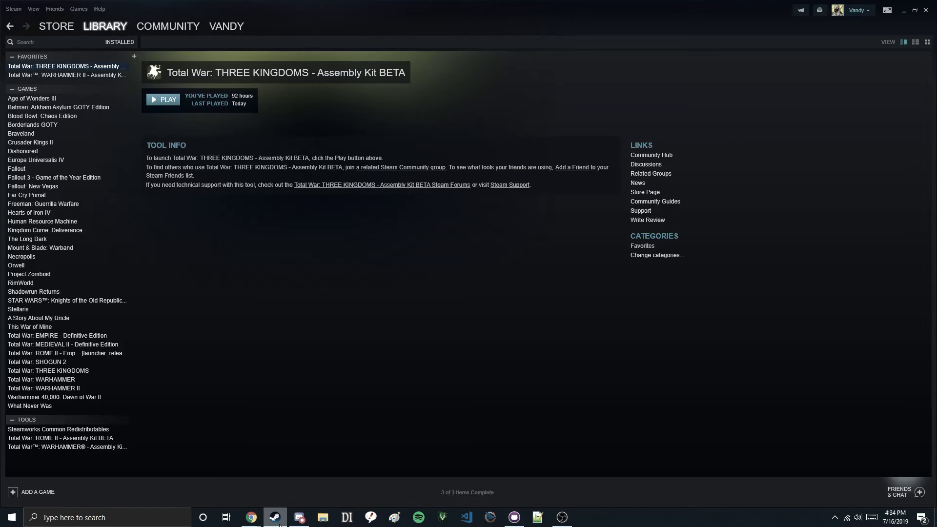
{"action": "left_click", "coordinate": [173, 104]}
{"action": "left_click", "coordinate": [436, 247]}
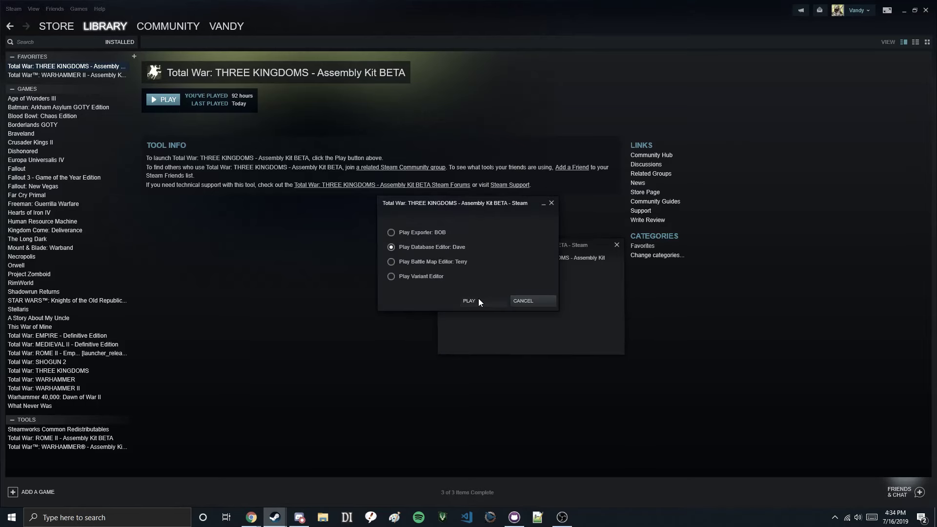
{"action": "left_click", "coordinate": [476, 301]}
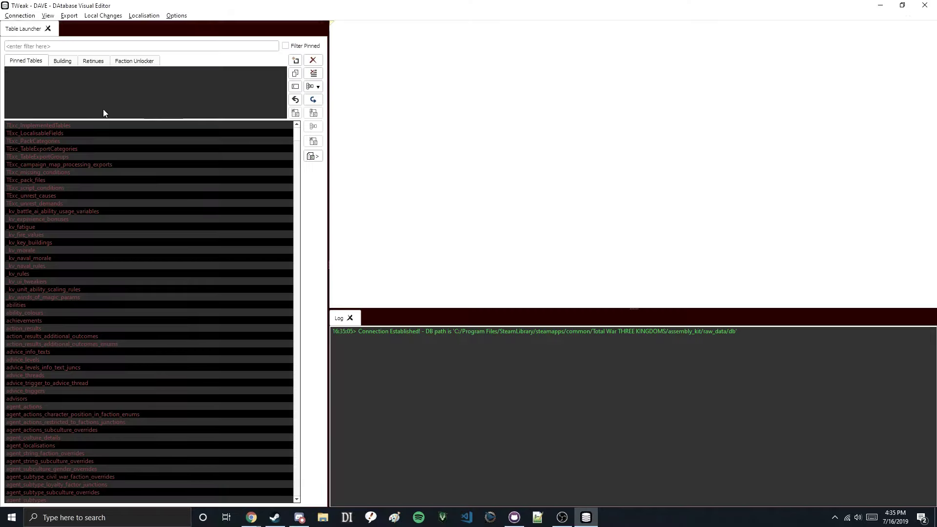
Step: Examine the frontend_faction_leaders table from the Faction Unlocker group, then close the table and the database editor
{"action": "left_click", "coordinate": [125, 62]}
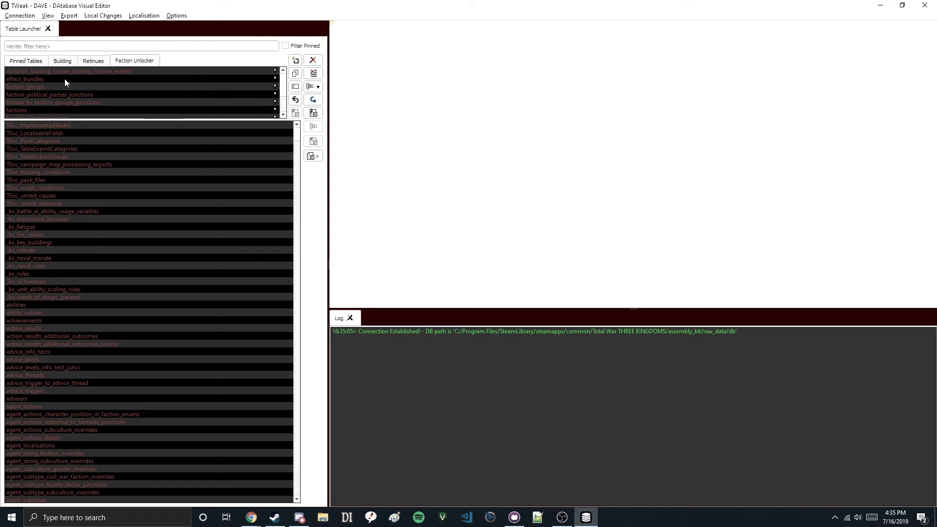
{"action": "scroll", "coordinate": [41, 109], "scroll_direction": "down", "scroll_amount": 2}
{"action": "double_click", "coordinate": [42, 86]}
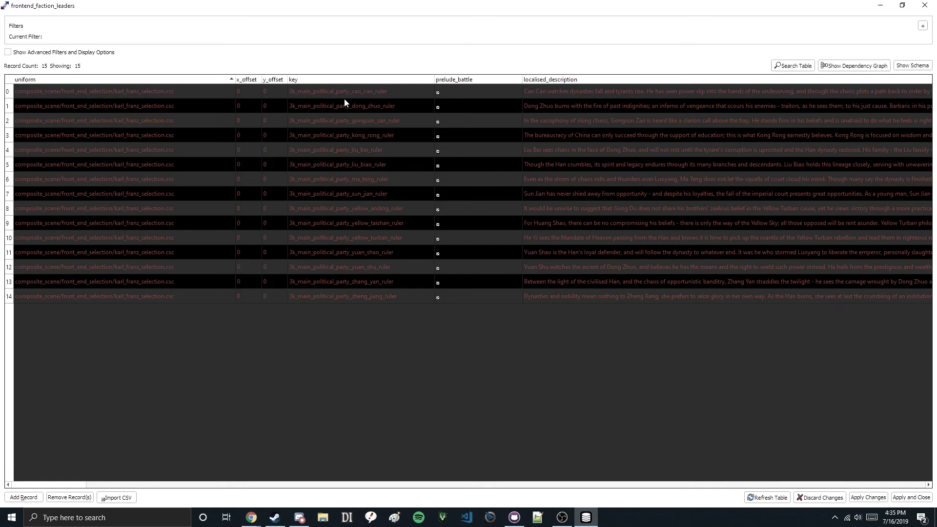
{"action": "left_click", "coordinate": [924, 5]}
{"action": "left_click", "coordinate": [924, 5]}
Step: Switch to GitHub Desktop and check out the vfu-basic branch of the 3k-ak repository
{"action": "left_click", "coordinate": [514, 518]}
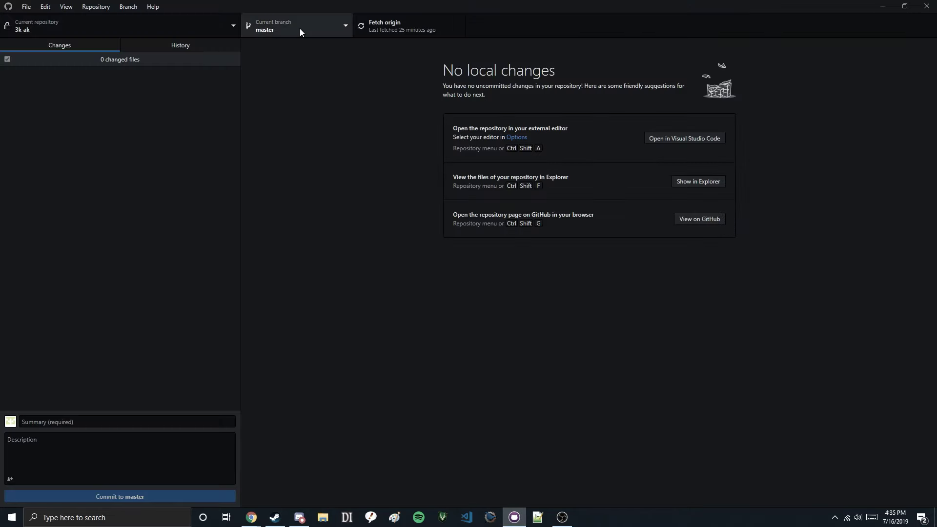
{"action": "left_click", "coordinate": [299, 30]}
{"action": "left_click", "coordinate": [249, 125]}
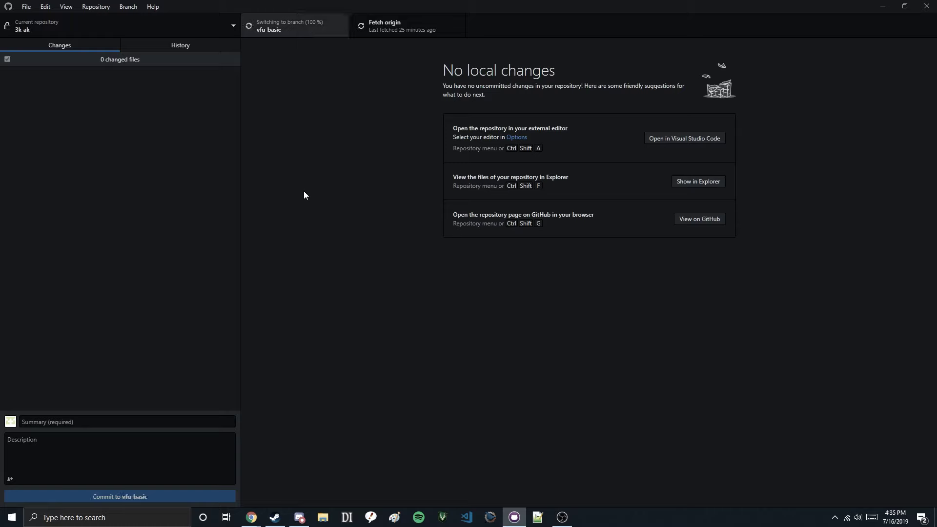
Step: Switch to Steam and relaunch the Three Kingdoms Assembly Kit's Dave database editor with the vfu-basic data
{"action": "left_click", "coordinate": [275, 518]}
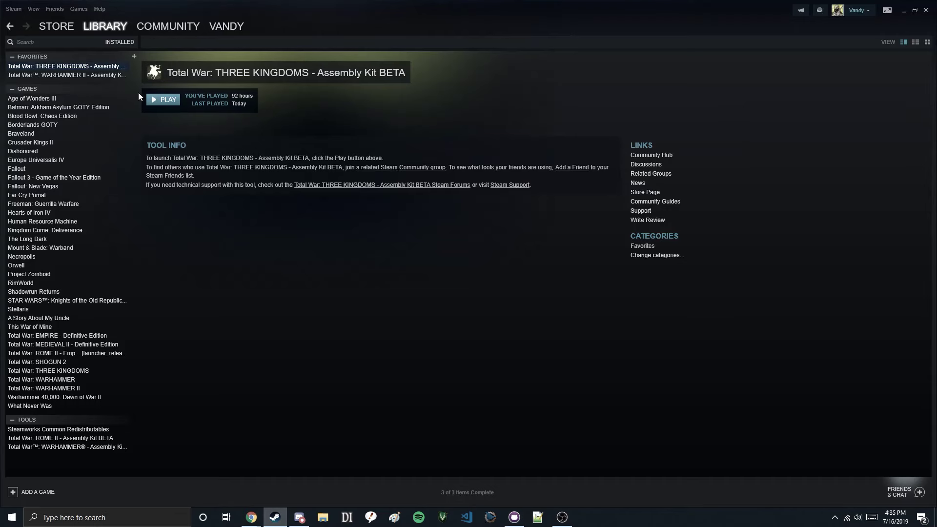
{"action": "left_click", "coordinate": [157, 100]}
{"action": "left_click", "coordinate": [452, 252]}
{"action": "left_click", "coordinate": [488, 306]}
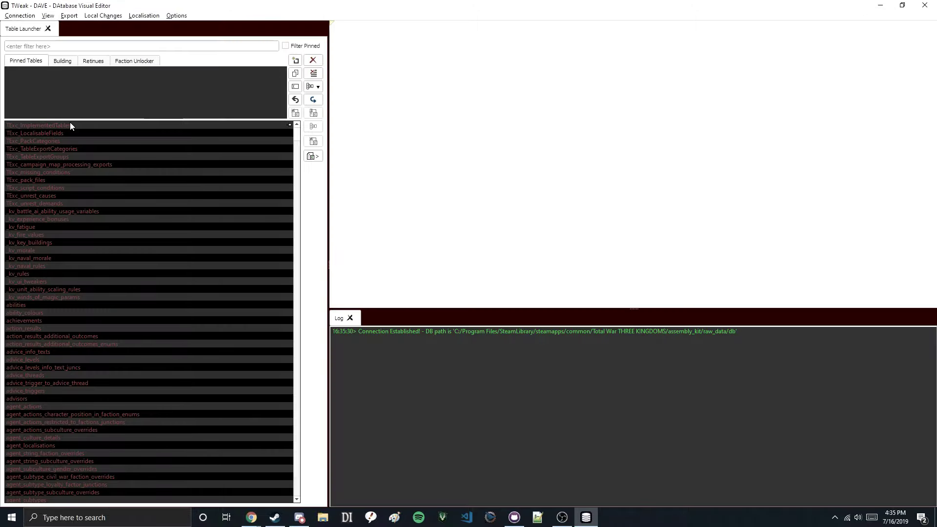
Step: Inspect the Han Empire and Yellow Turban descriptions in the frontend_faction_leaders table, then close the database editor
{"action": "left_click", "coordinate": [137, 62]}
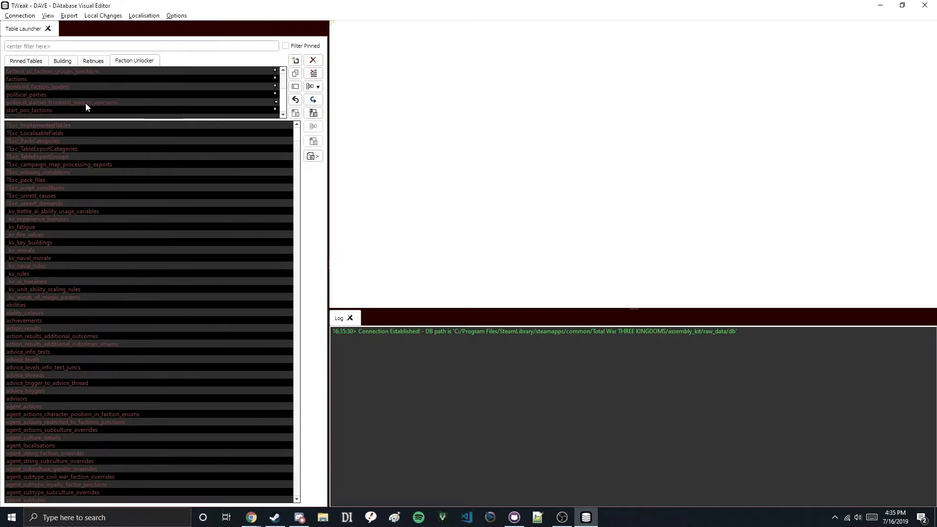
{"action": "double_click", "coordinate": [28, 85]}
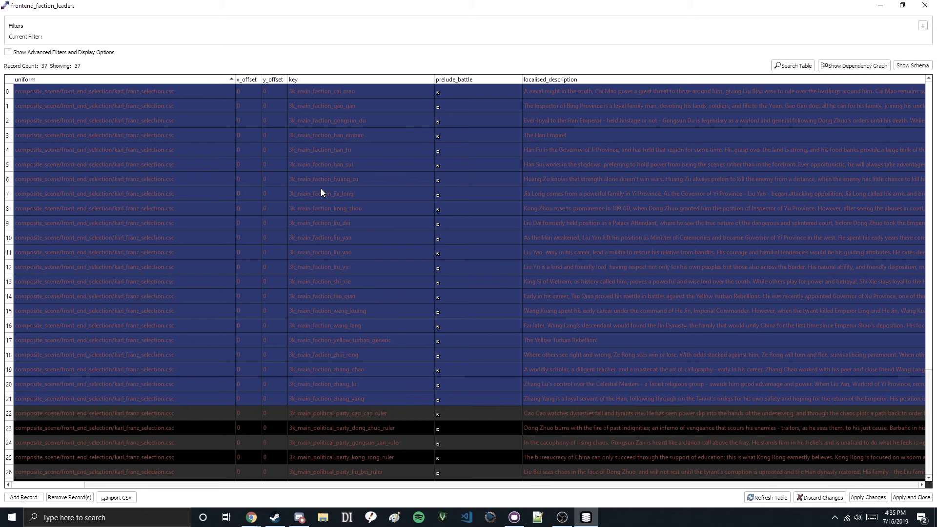
{"action": "left_click", "coordinate": [538, 135]}
{"action": "left_click", "coordinate": [554, 344]}
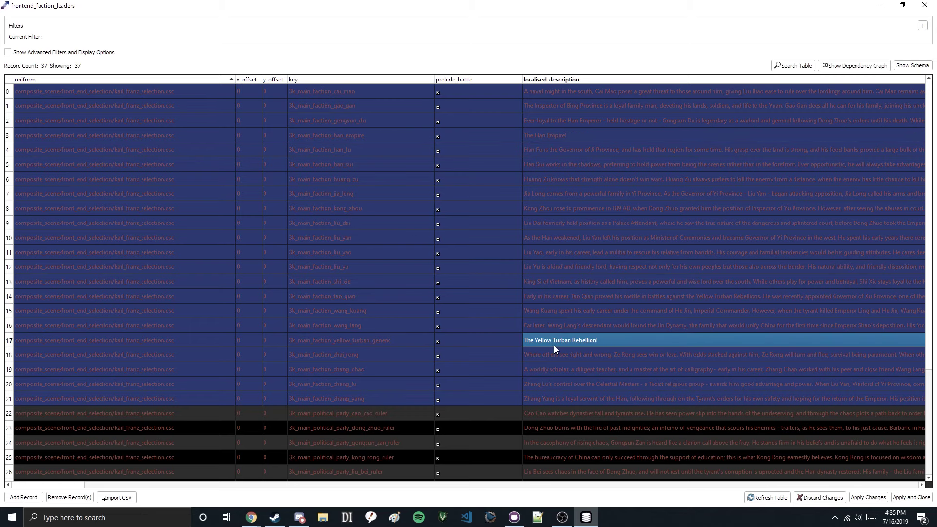
{"action": "left_click", "coordinate": [936, 2]}
{"action": "left_click", "coordinate": [935, 2]}
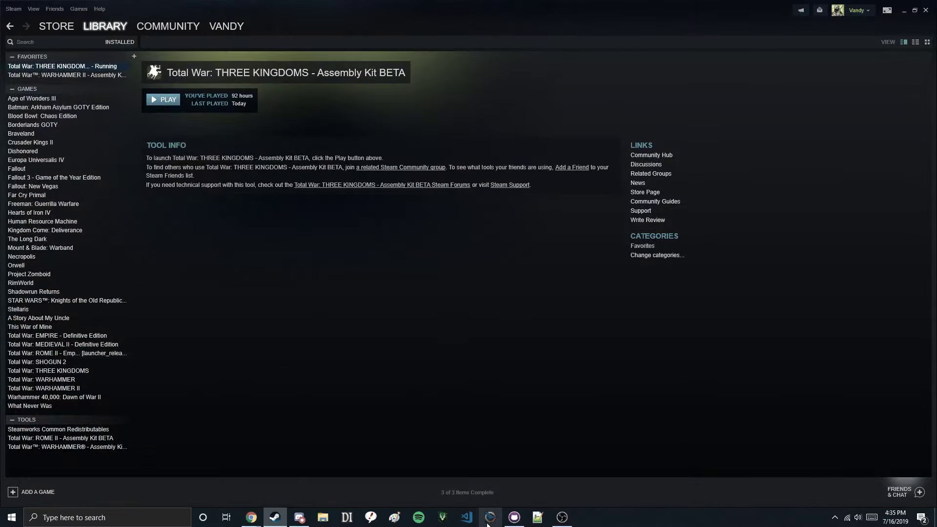
Step: Switch to GitHub Desktop and return the 3k-ak repository to the master branch
{"action": "left_click", "coordinate": [515, 517]}
{"action": "left_click", "coordinate": [309, 31]}
{"action": "left_click", "coordinate": [264, 95]}
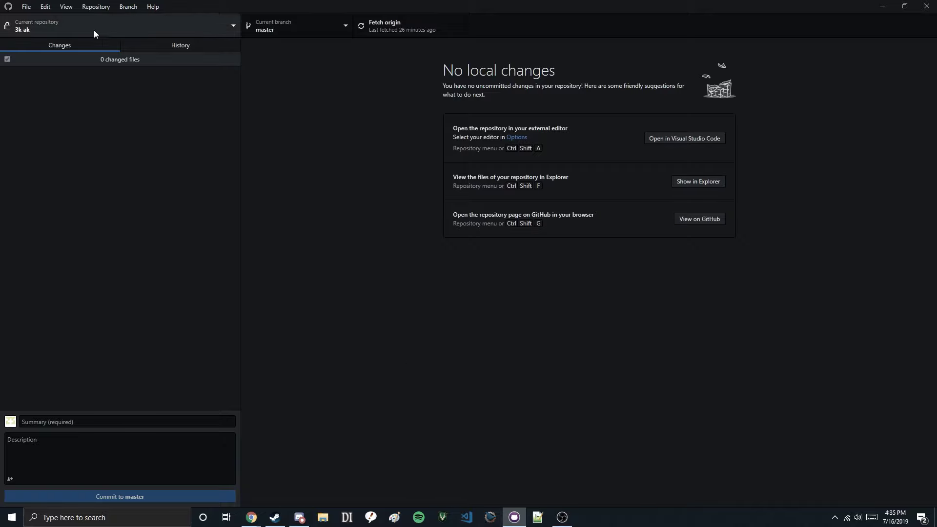
Step: Check out the vfu-basic branch again and open its commit history
{"action": "left_click", "coordinate": [282, 31]}
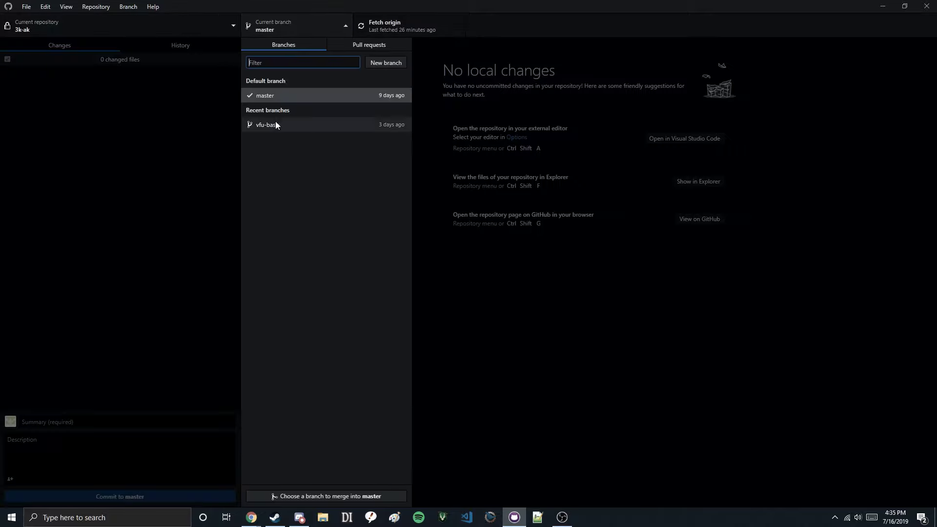
{"action": "left_click", "coordinate": [275, 121]}
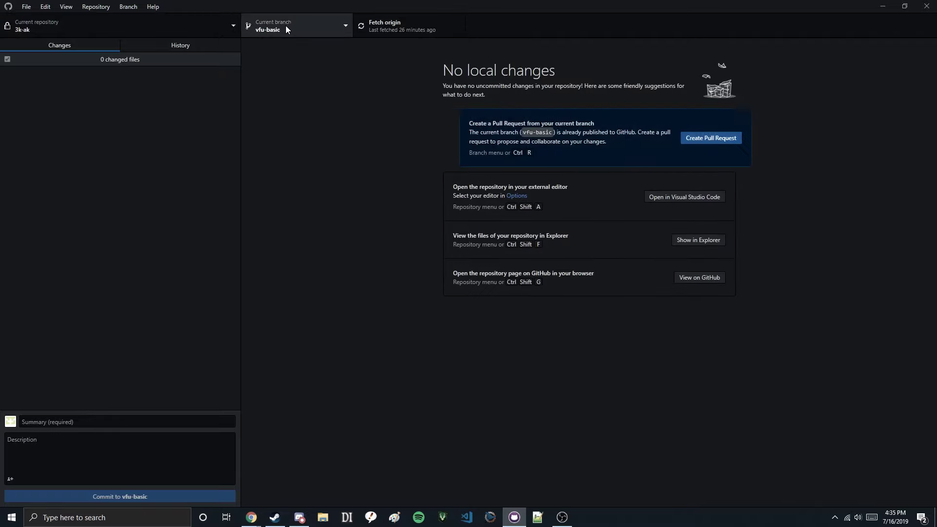
{"action": "left_click", "coordinate": [160, 46]}
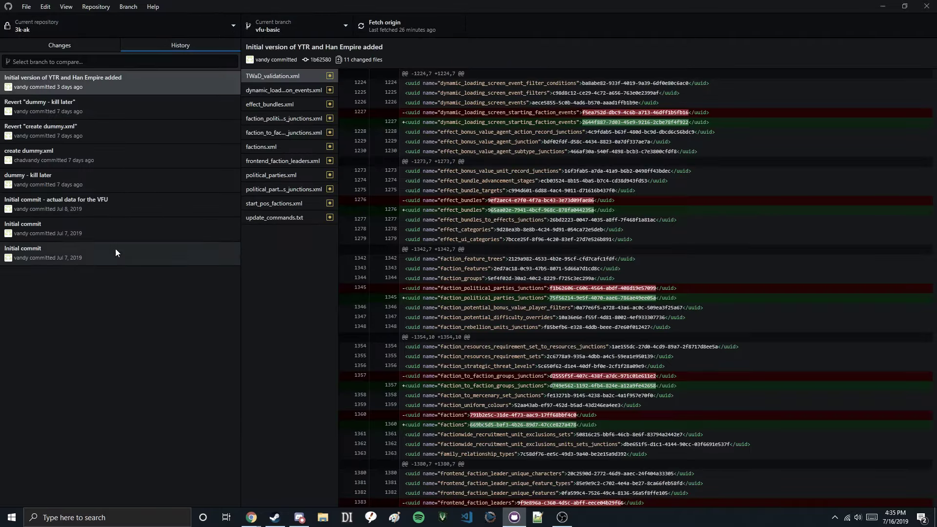
Step: Review the "Initial commit - actual data for the VFU" changes in start_pos_factions.xml and the "Initial version of YTR and Han Empire added" commit
{"action": "left_click", "coordinate": [251, 23]}
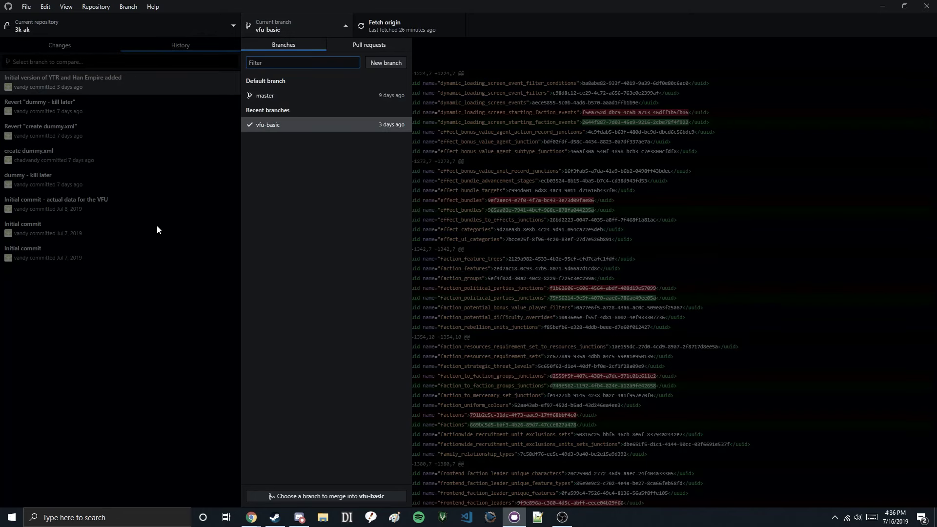
{"action": "left_click", "coordinate": [118, 371]}
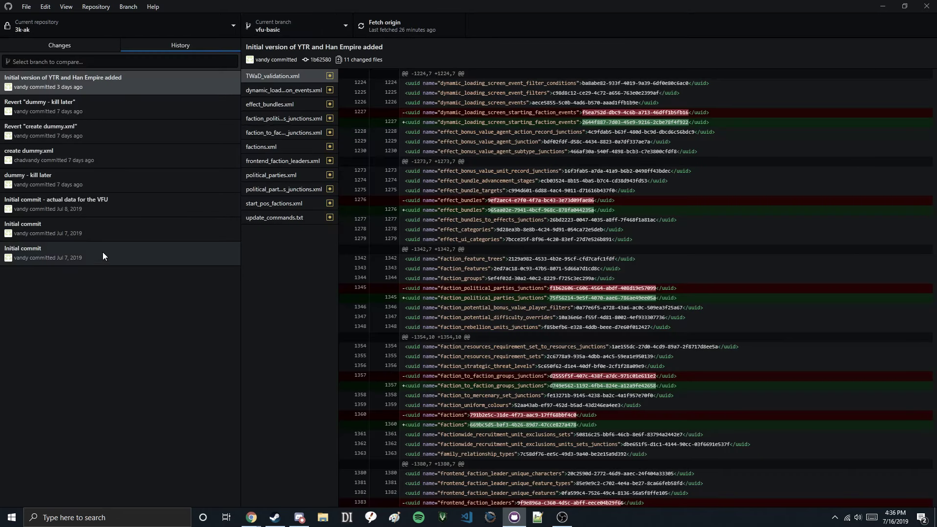
{"action": "left_click", "coordinate": [71, 201]}
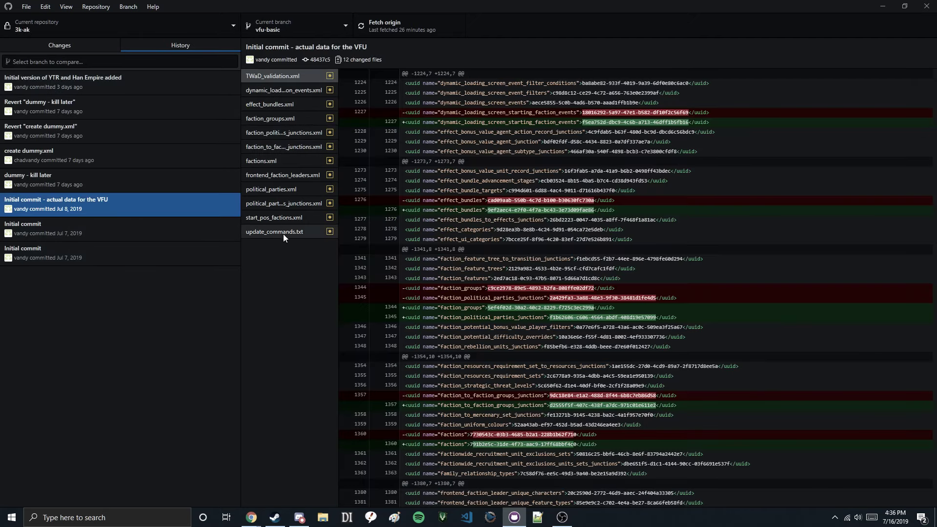
{"action": "left_click", "coordinate": [279, 217]}
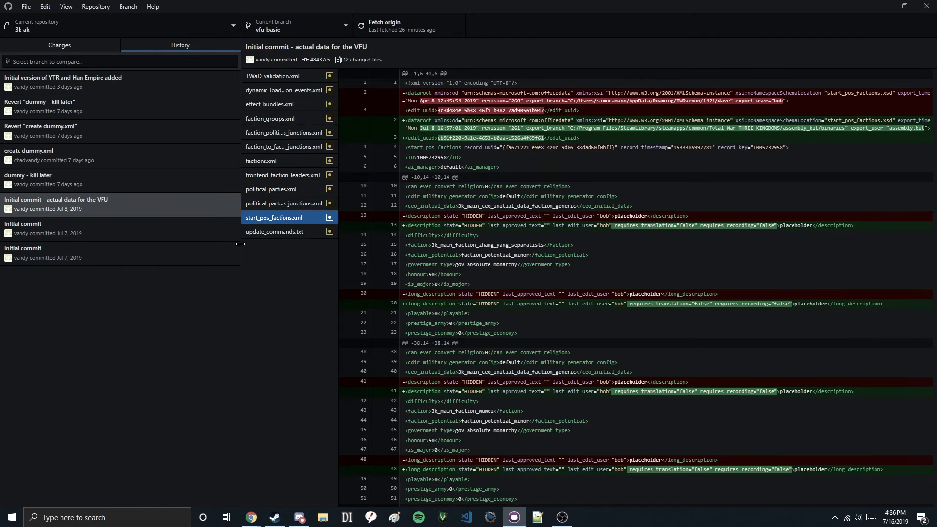
{"action": "left_click", "coordinate": [57, 88]}
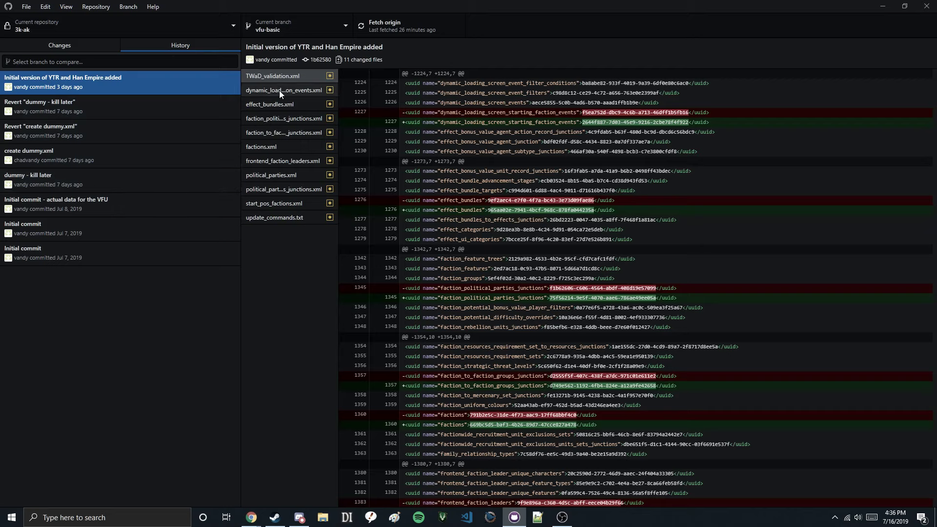
Step: Check out the master branch of the 3k-ak repository
{"action": "left_click", "coordinate": [291, 17]}
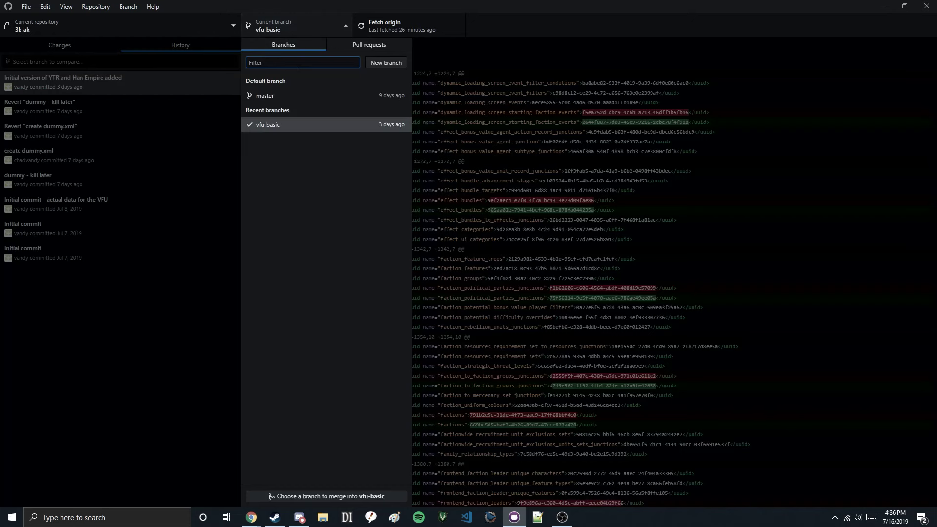
{"action": "left_click", "coordinate": [284, 96]}
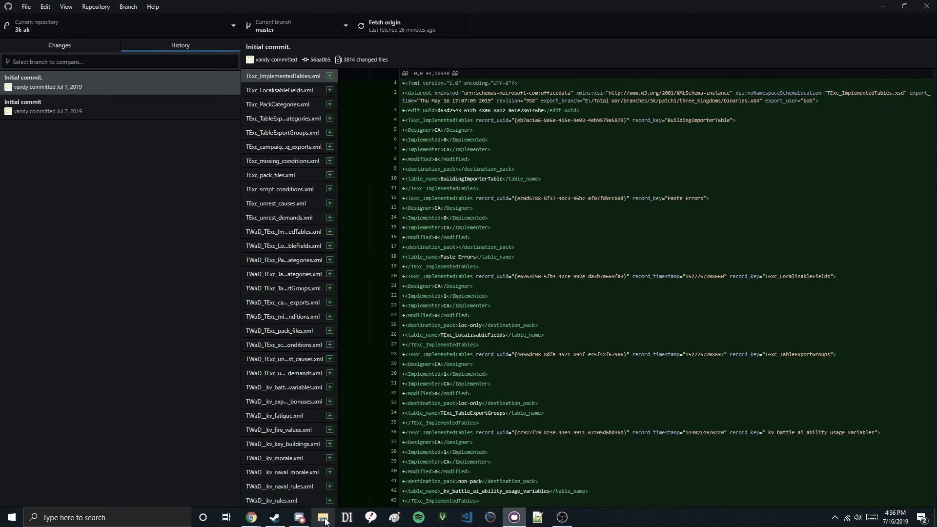
Step: Look at the Total War THREE KINGDOMS game folder in File Explorer, then minimize it
{"action": "left_click", "coordinate": [324, 518]}
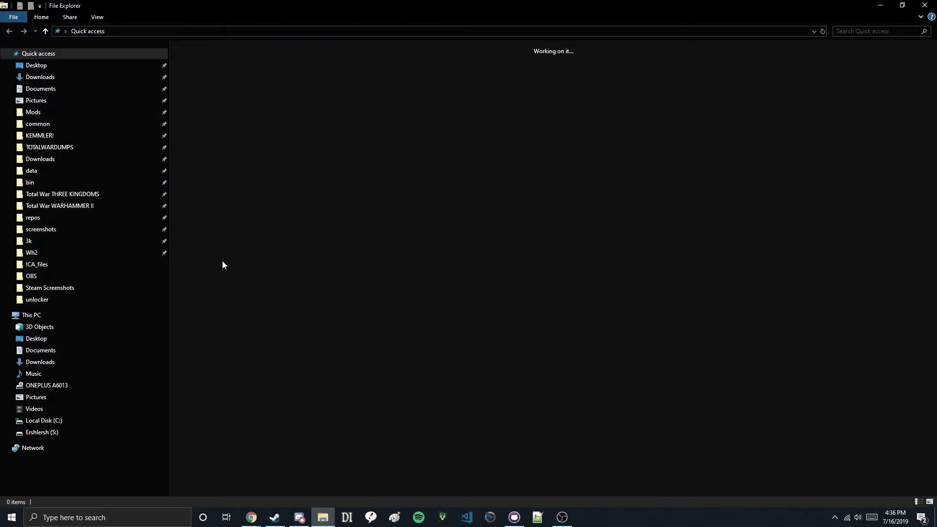
{"action": "left_click", "coordinate": [62, 194]}
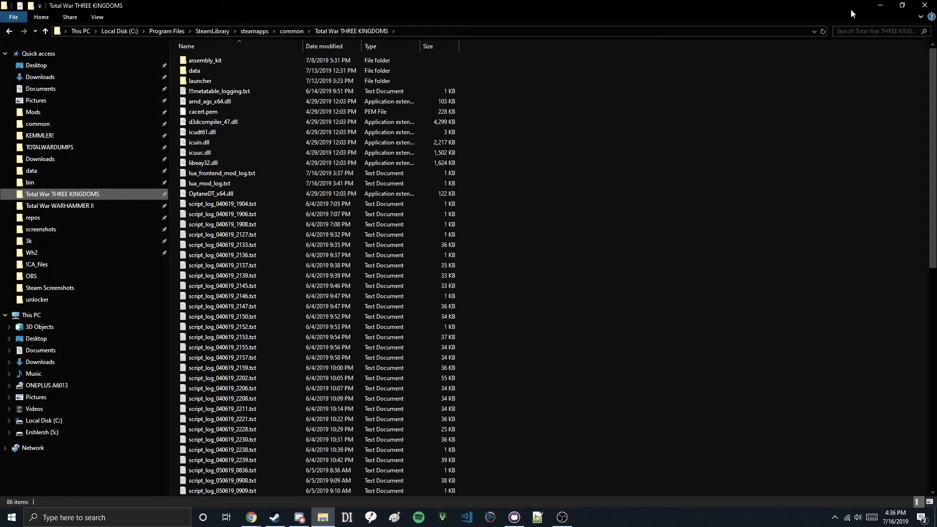
{"action": "left_click", "coordinate": [880, 6]}
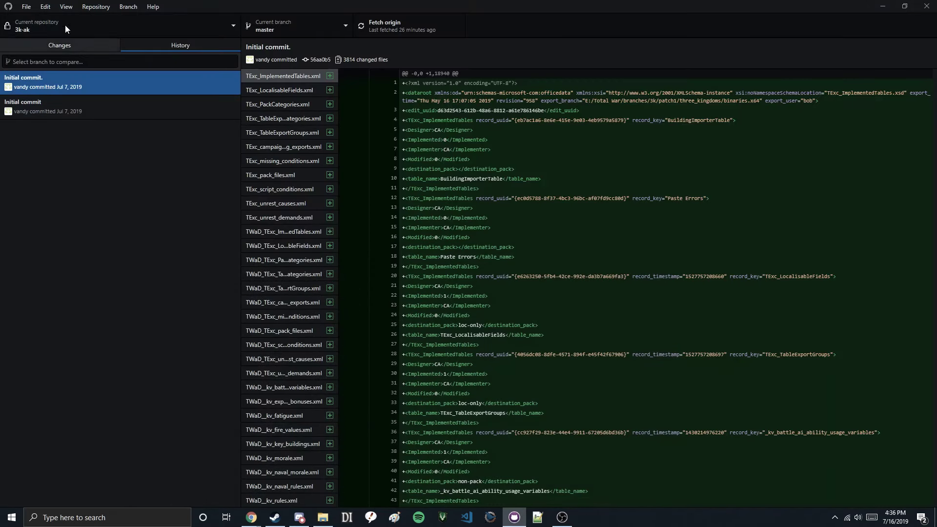
Step: Start creating a new local repository in GitHub Desktop
{"action": "left_click", "coordinate": [28, 8]}
{"action": "left_click", "coordinate": [42, 24]}
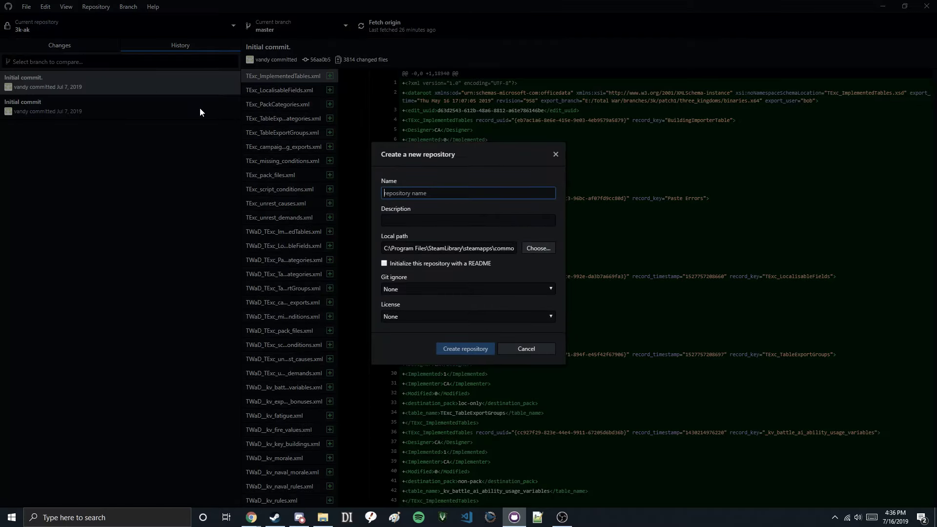
Step: Switch to File Explorer and browse to the assembly_kit\raw_data\db folder of Total War WARHAMMER II
{"action": "left_click", "coordinate": [322, 517]}
{"action": "left_click", "coordinate": [62, 206]}
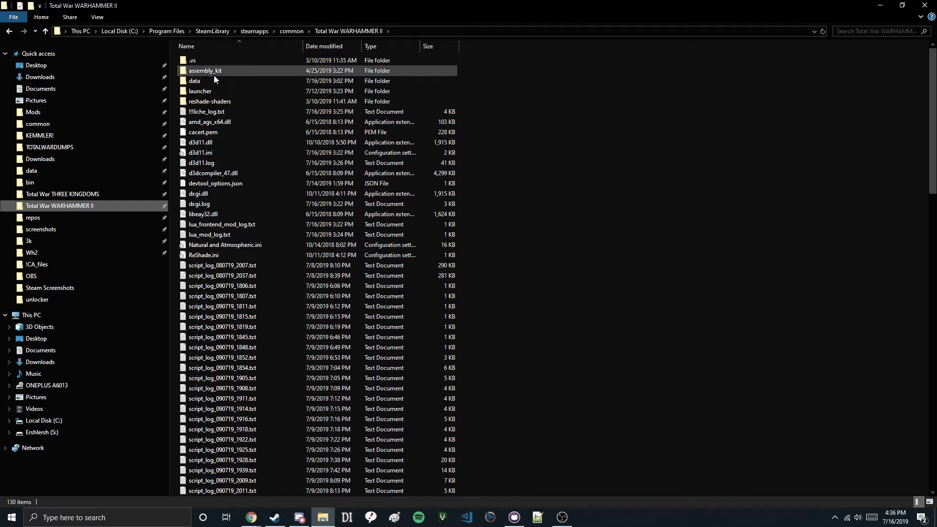
{"action": "left_click", "coordinate": [217, 74]}
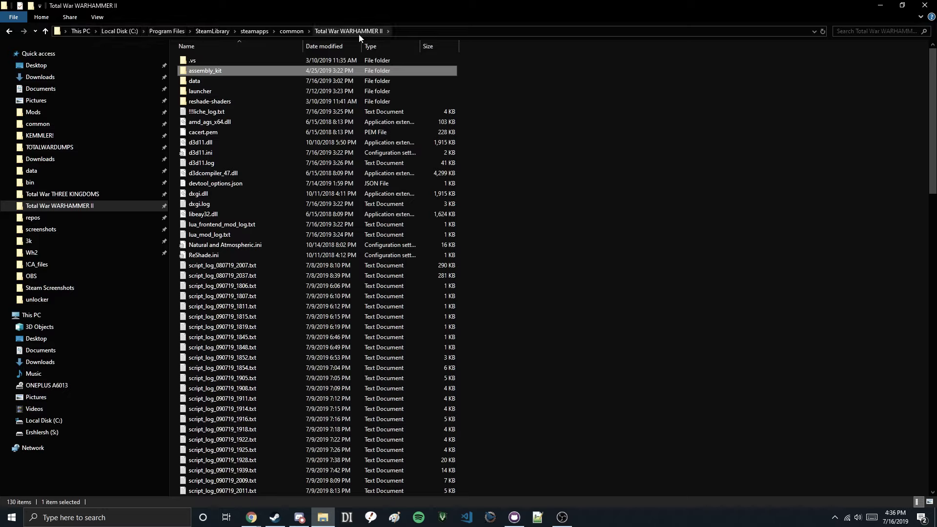
{"action": "double_click", "coordinate": [218, 70]}
{"action": "double_click", "coordinate": [204, 71]}
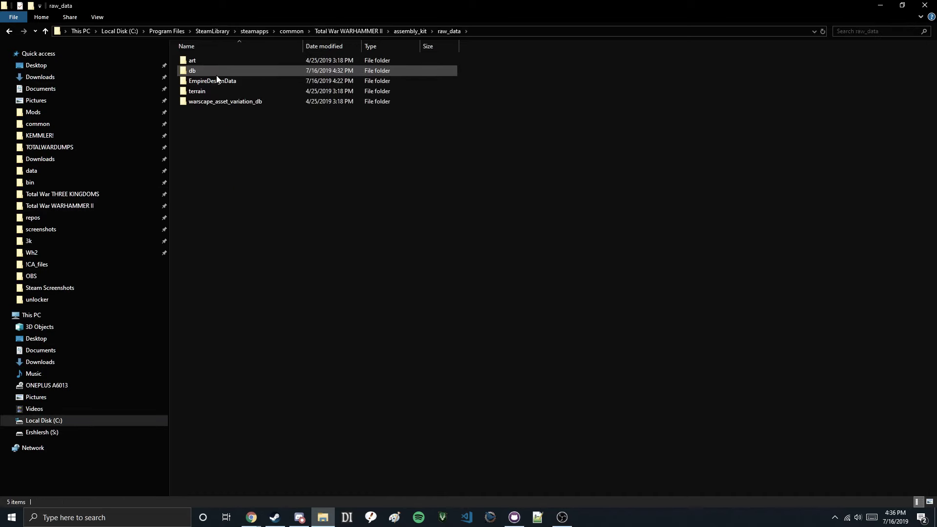
{"action": "double_click", "coordinate": [216, 75]}
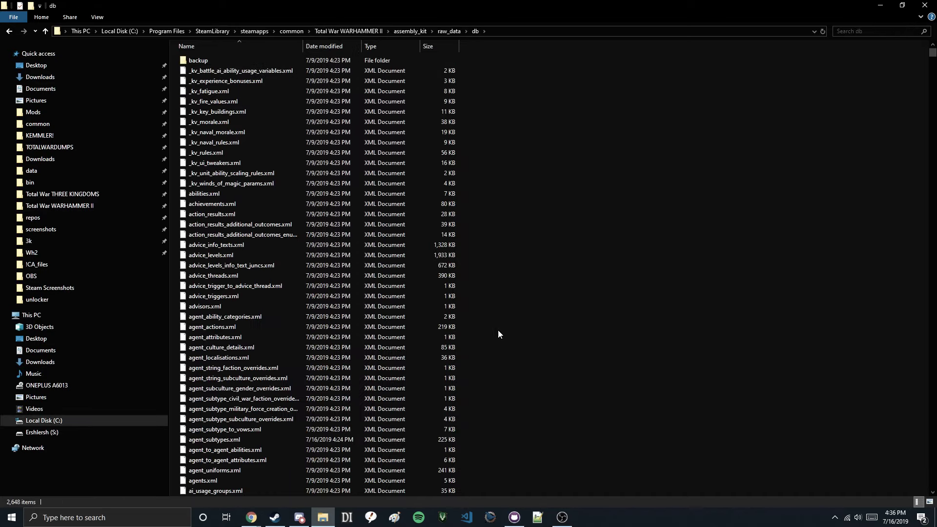
Step: In GitHub Desktop, create a repository named wh2-ak with the Total War WARHAMMER II assembly_kit\raw_data\db folder as its local path
{"action": "left_click", "coordinate": [513, 522]}
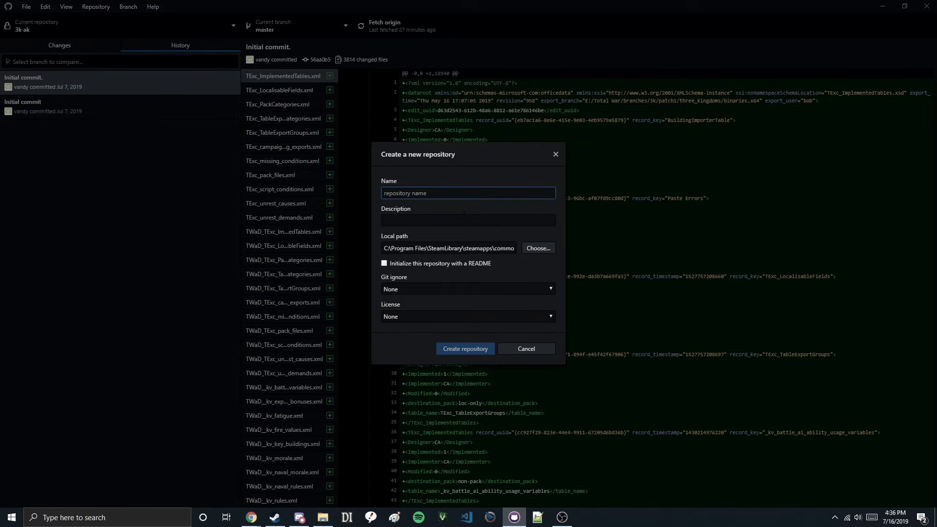
{"action": "type", "text": "wh2-ak"}
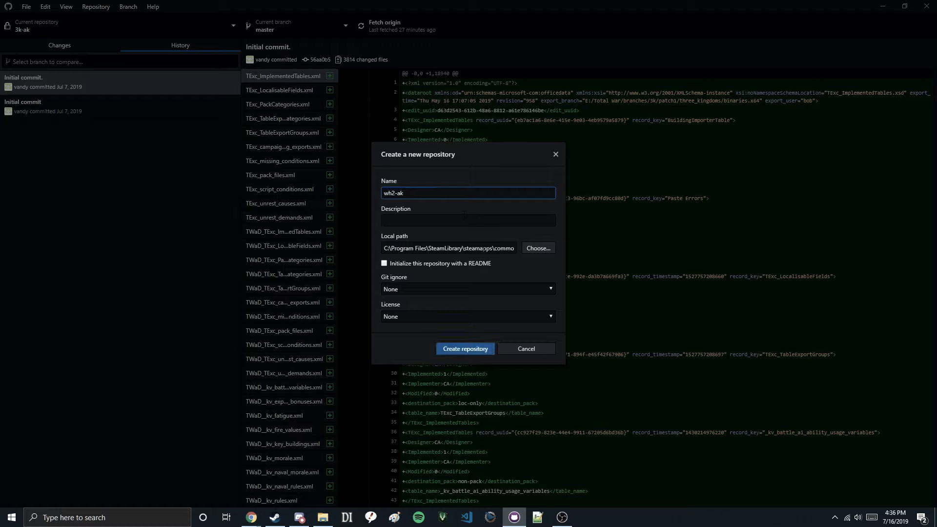
{"action": "left_click", "coordinate": [538, 248]}
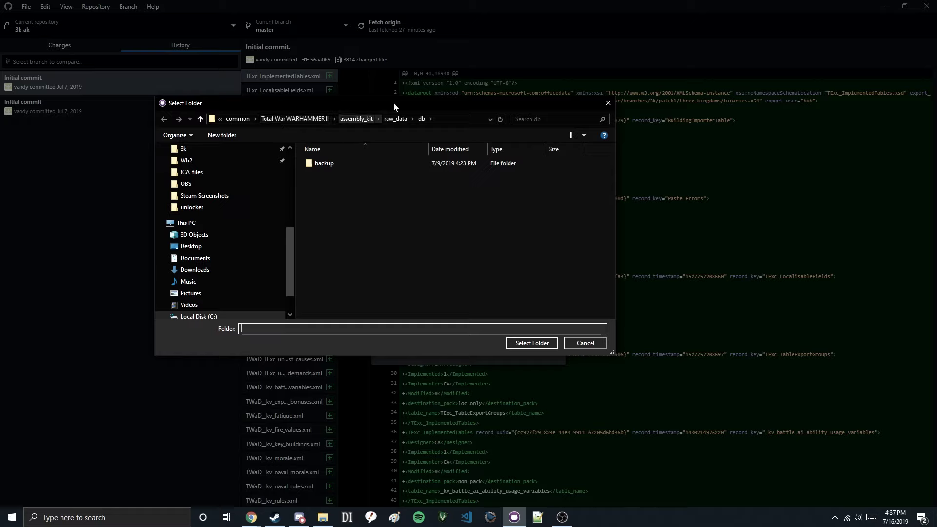
{"action": "left_click", "coordinate": [516, 343]}
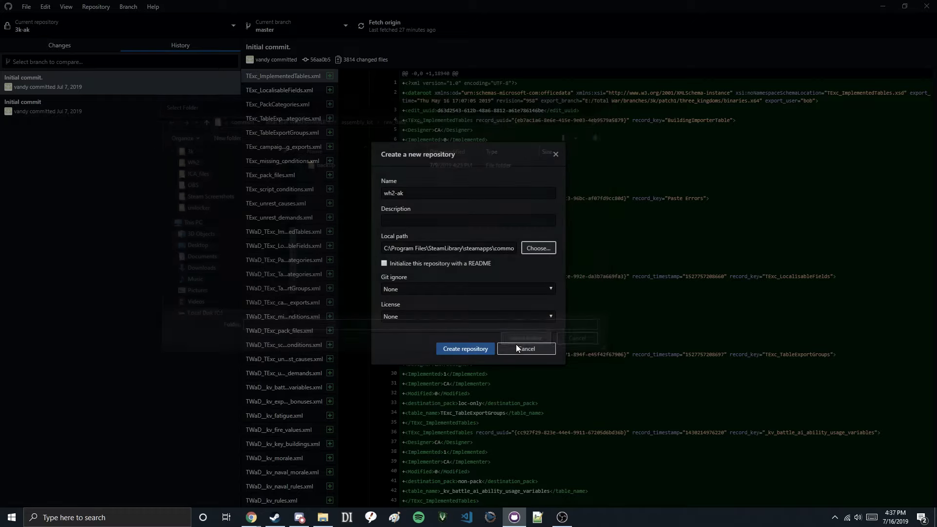
{"action": "left_click", "coordinate": [470, 350]}
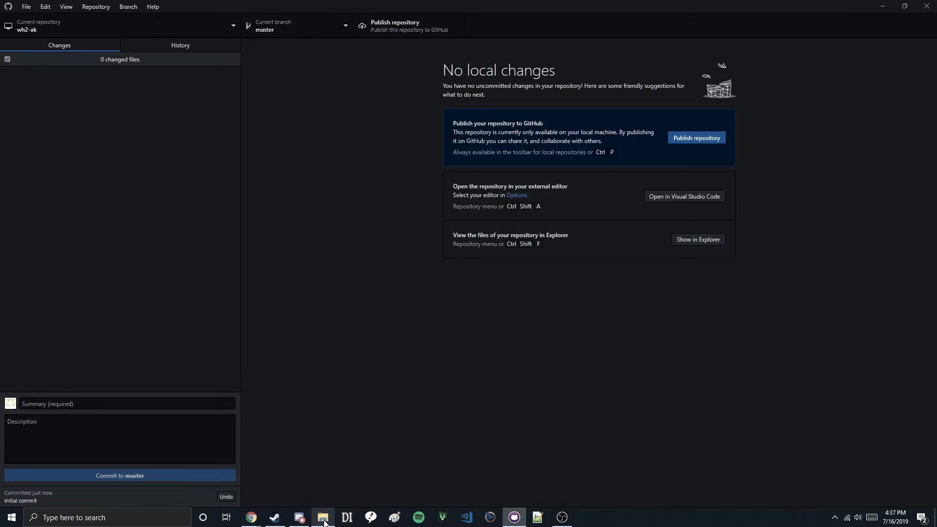
Step: In File Explorer, transfer .git and .gitattributes from the wh2-ak subfolder into the db folder and delete the wh2-ak subfolder
{"action": "mouse_move", "coordinate": [325, 522]}
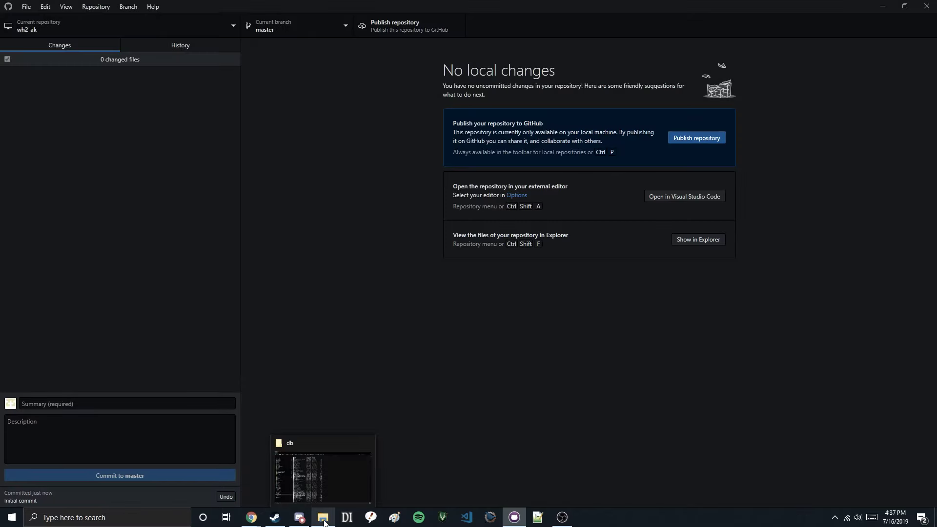
{"action": "left_click", "coordinate": [324, 523]}
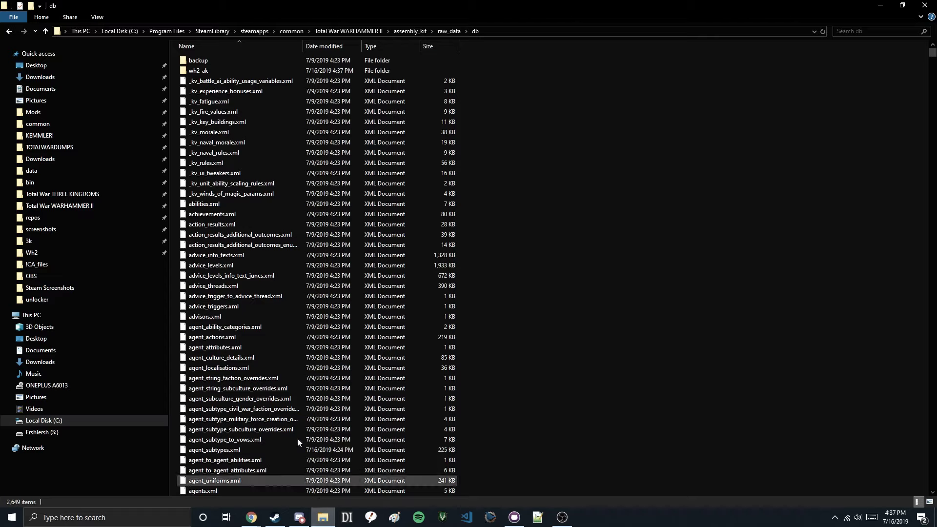
{"action": "double_click", "coordinate": [203, 71]}
{"action": "left_click_drag", "start_coordinate": [232, 111], "coordinate": [230, 73]}
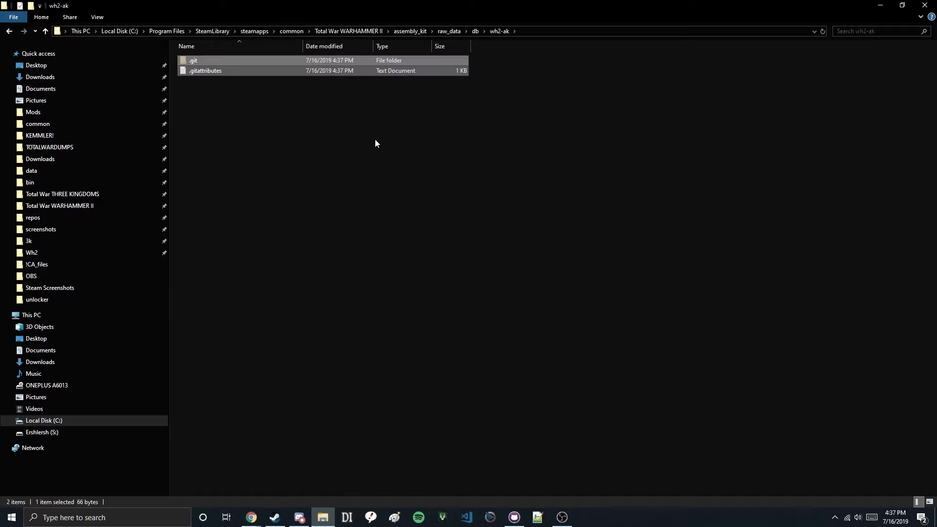
{"action": "left_click", "coordinate": [474, 30]}
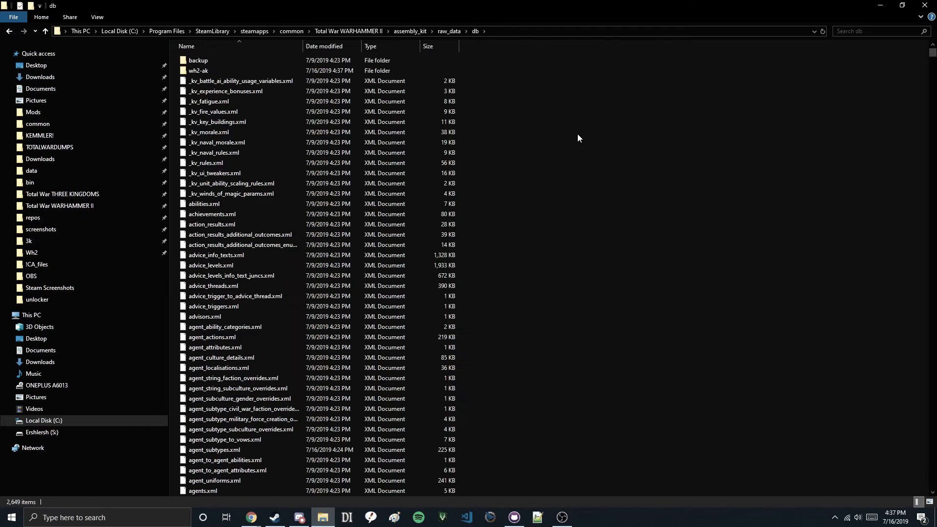
{"action": "key", "text": "ctrl+v"}
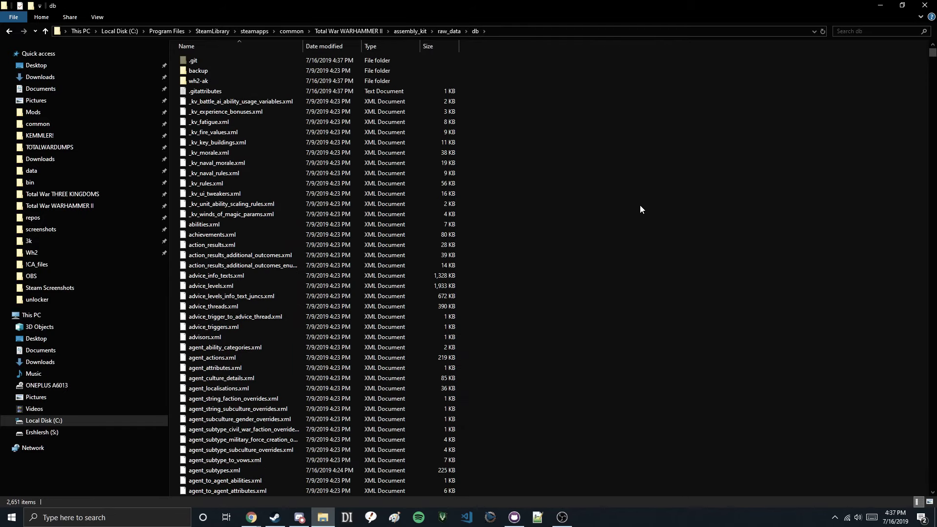
{"action": "left_click", "coordinate": [293, 82]}
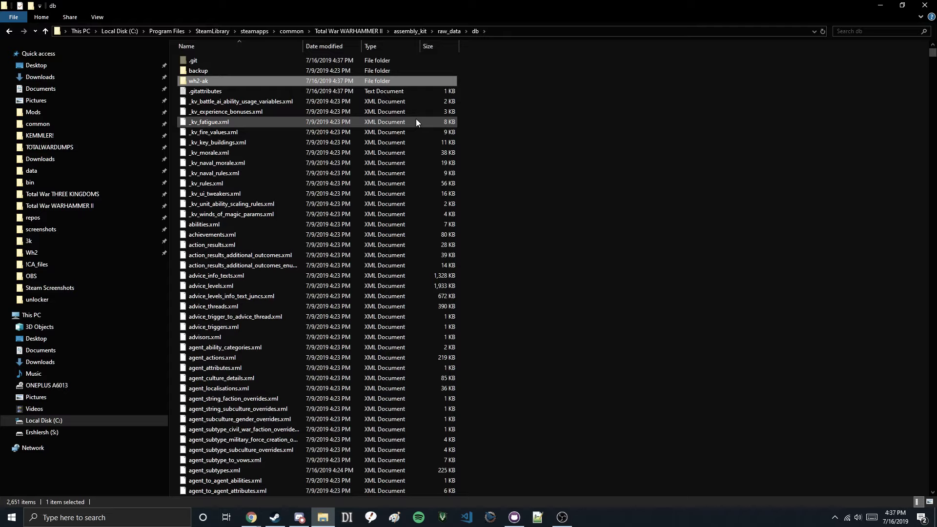
{"action": "key", "text": "Delete"}
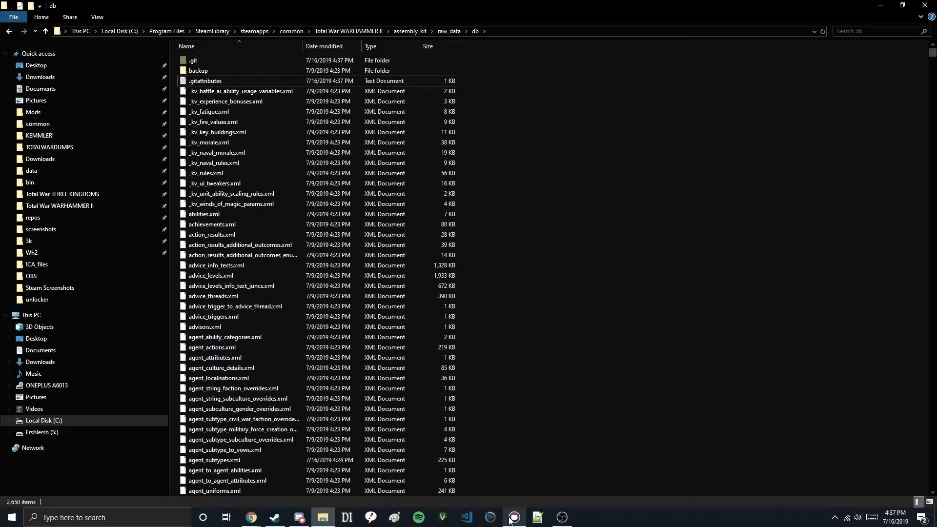
Step: Switch back to GitHub Desktop and relocate the missing wh2-ak repository to the db folder
{"action": "mouse_move", "coordinate": [510, 520]}
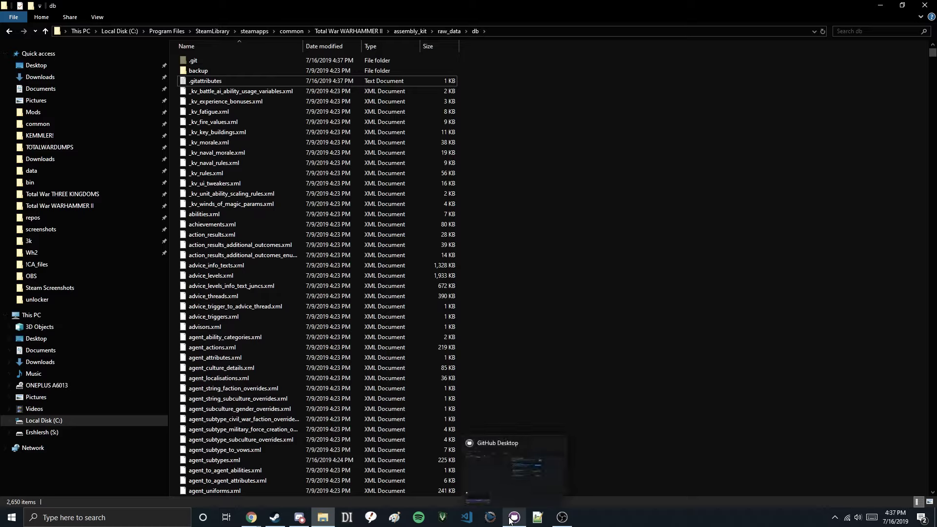
{"action": "left_click", "coordinate": [510, 520]}
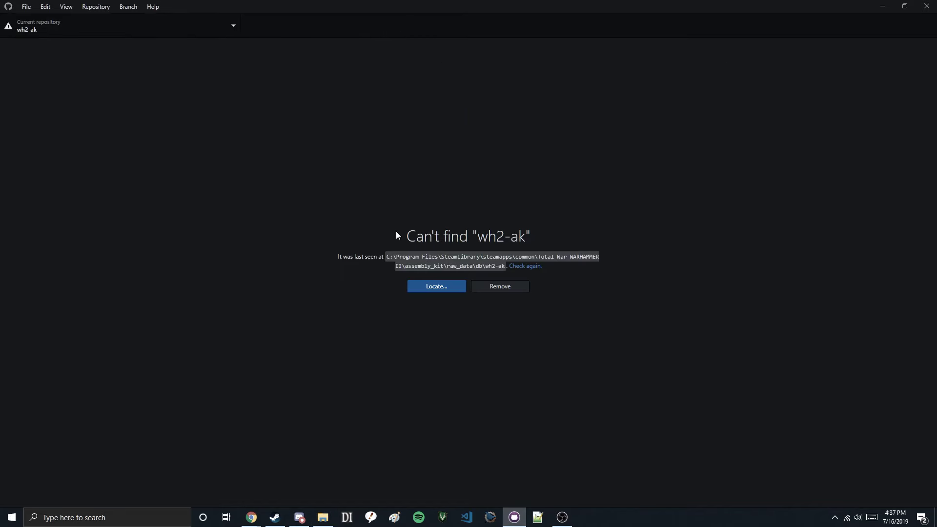
{"action": "left_click", "coordinate": [433, 288]}
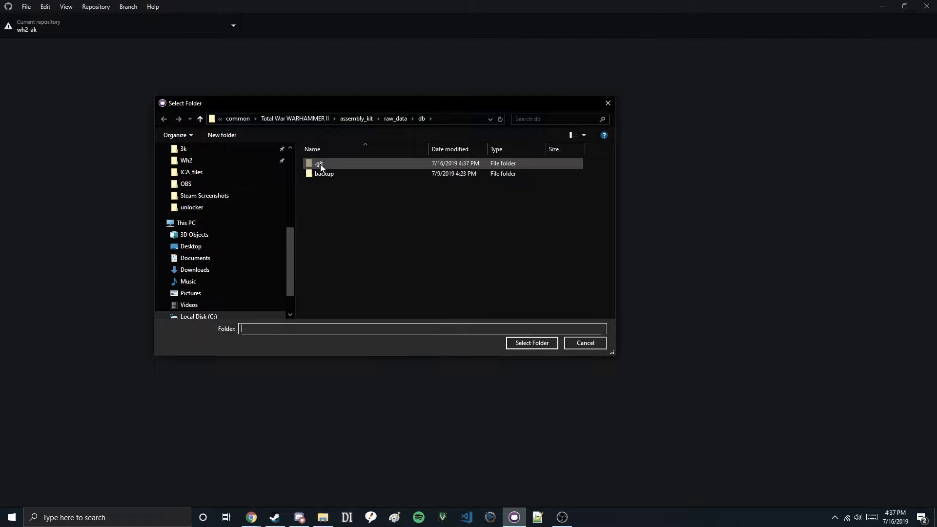
{"action": "left_click", "coordinate": [536, 343]}
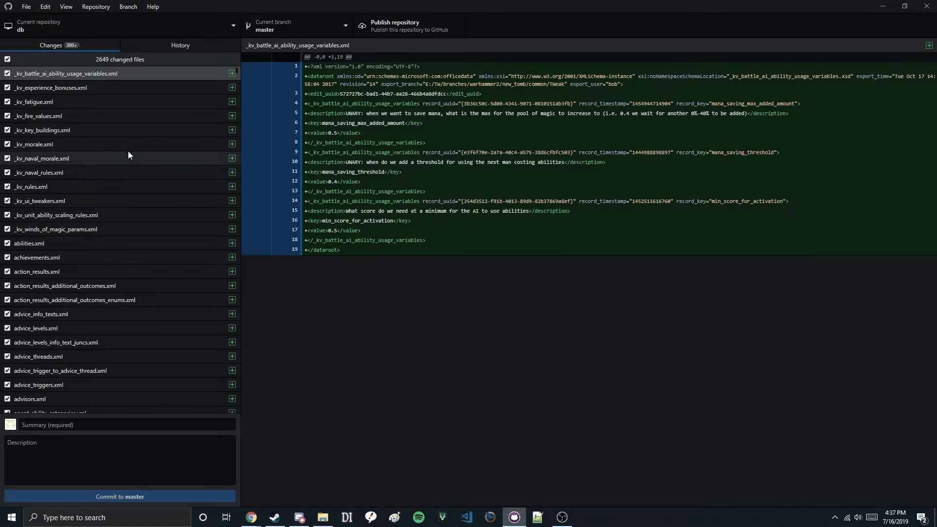
Step: Include all changed files and commit them to master with the summary "Initial commit"
{"action": "left_click", "coordinate": [91, 57]}
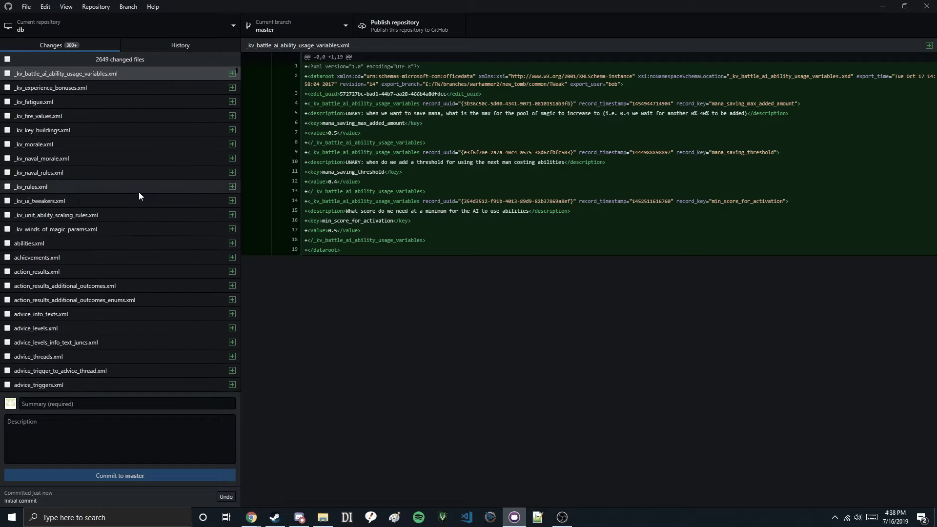
{"action": "left_click", "coordinate": [8, 60]}
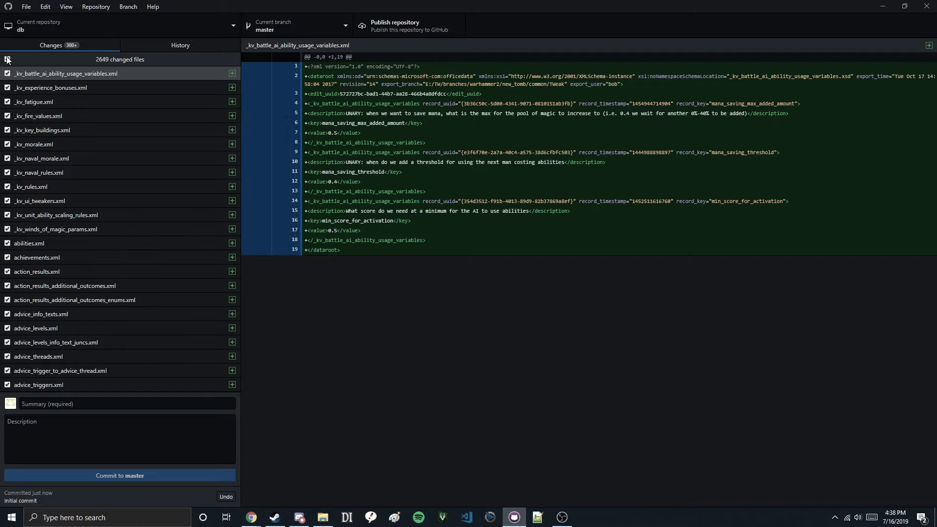
{"action": "left_click", "coordinate": [7, 59]}
{"action": "left_click", "coordinate": [8, 59]}
{"action": "left_click", "coordinate": [62, 404]}
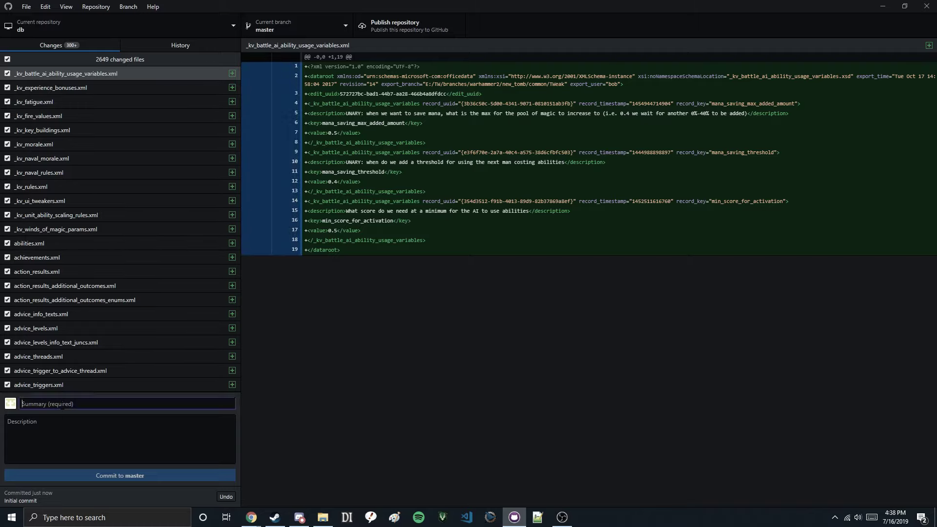
{"action": "type", "text": "Initial"}
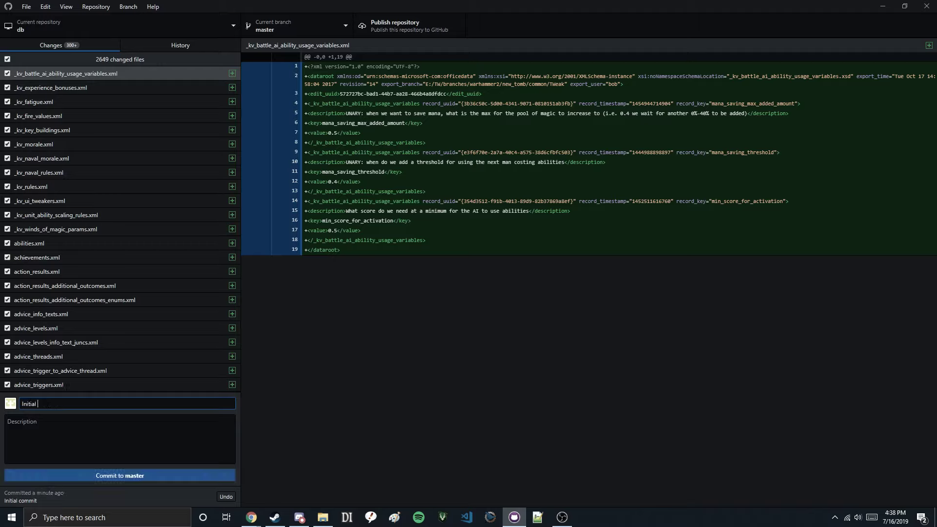
{"action": "type", "text": " commit"}
{"action": "left_click", "coordinate": [118, 479]}
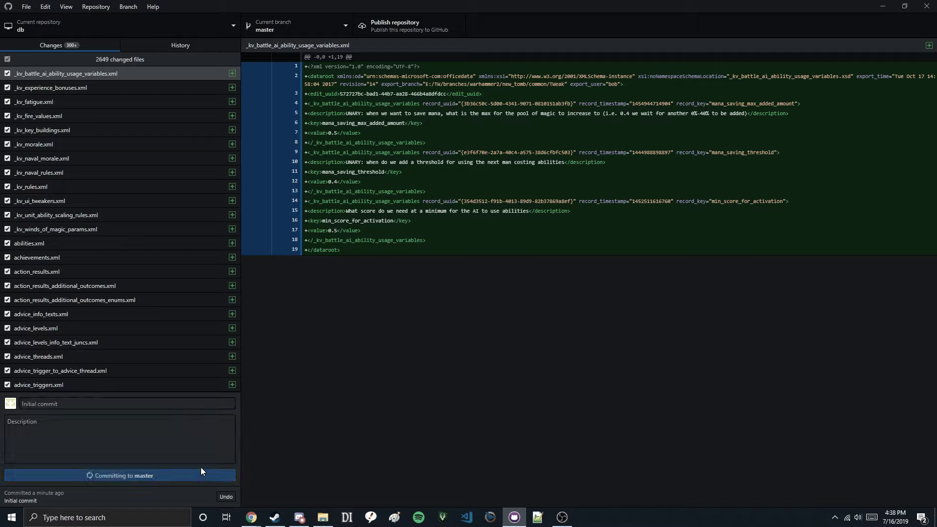
Step: View the repository's history and inspect the files in the newest commit
{"action": "scroll", "coordinate": [182, 113], "scroll_direction": "down", "scroll_amount": 1}
{"action": "scroll", "coordinate": [183, 113], "scroll_direction": "down", "scroll_amount": 8}
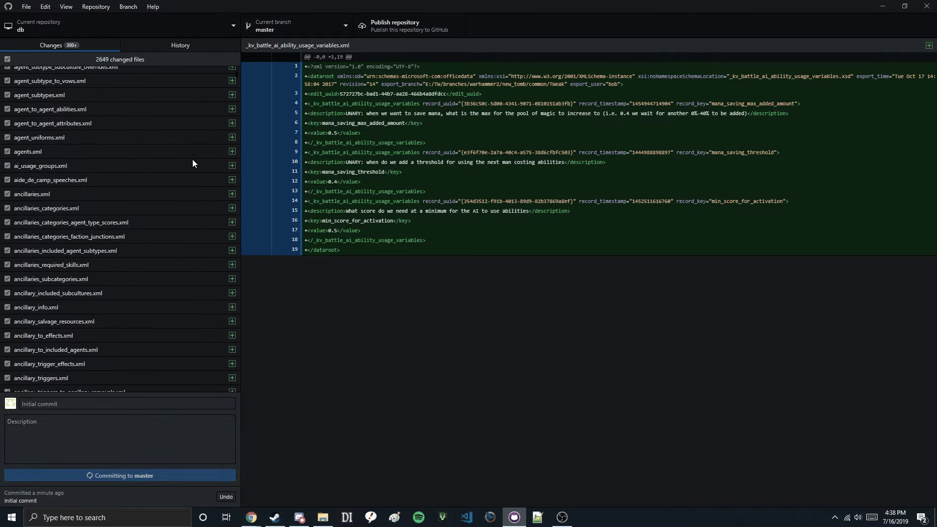
{"action": "scroll", "coordinate": [192, 159], "scroll_direction": "up", "scroll_amount": 10}
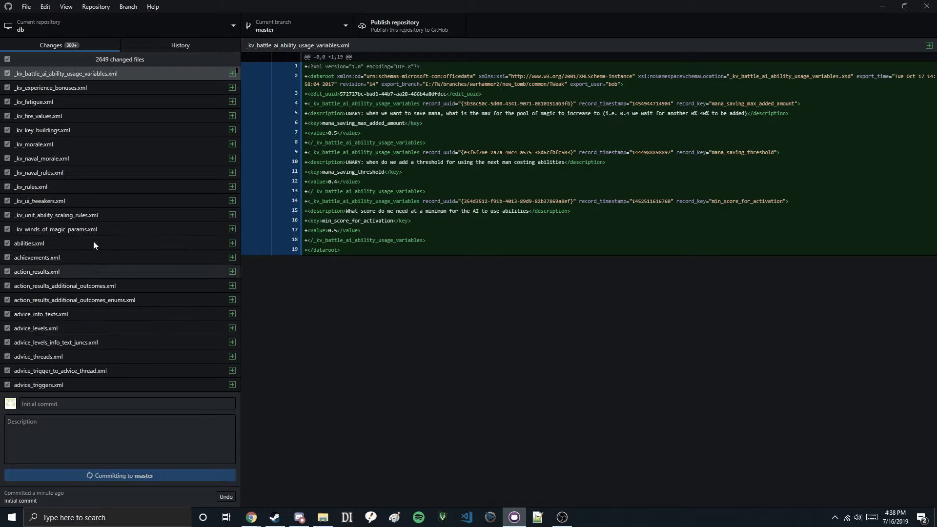
{"action": "scroll", "coordinate": [68, 274], "scroll_direction": "down", "scroll_amount": 6}
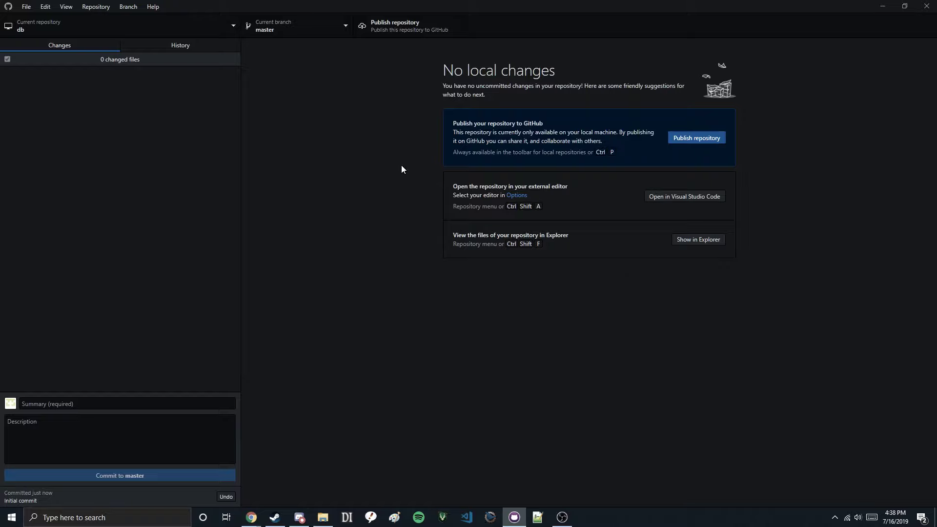
{"action": "left_click", "coordinate": [167, 47]}
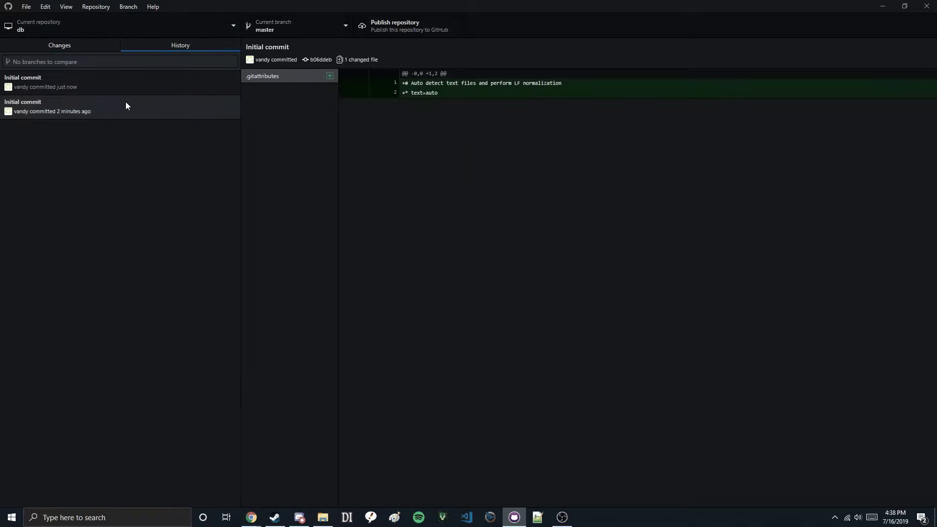
{"action": "left_click", "coordinate": [127, 87]}
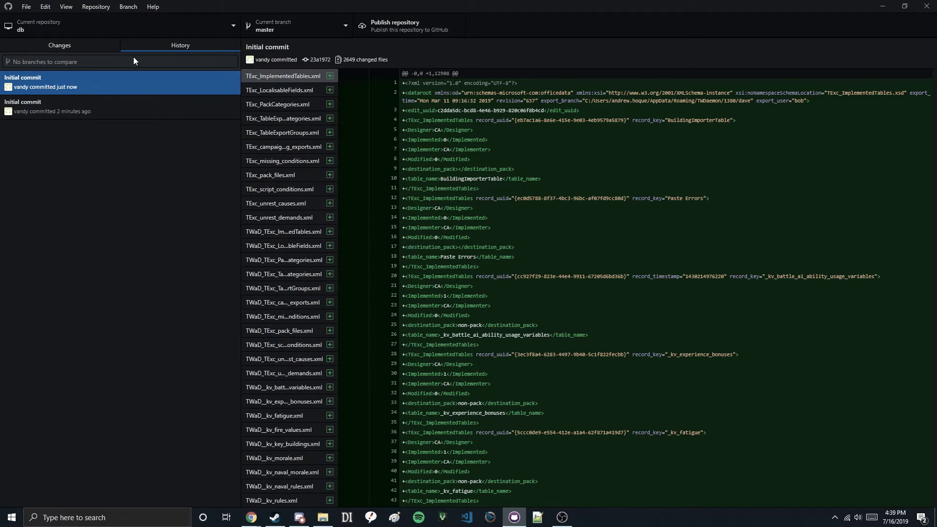
Step: Create a new branch named testing-mod based on master
{"action": "left_click", "coordinate": [315, 27]}
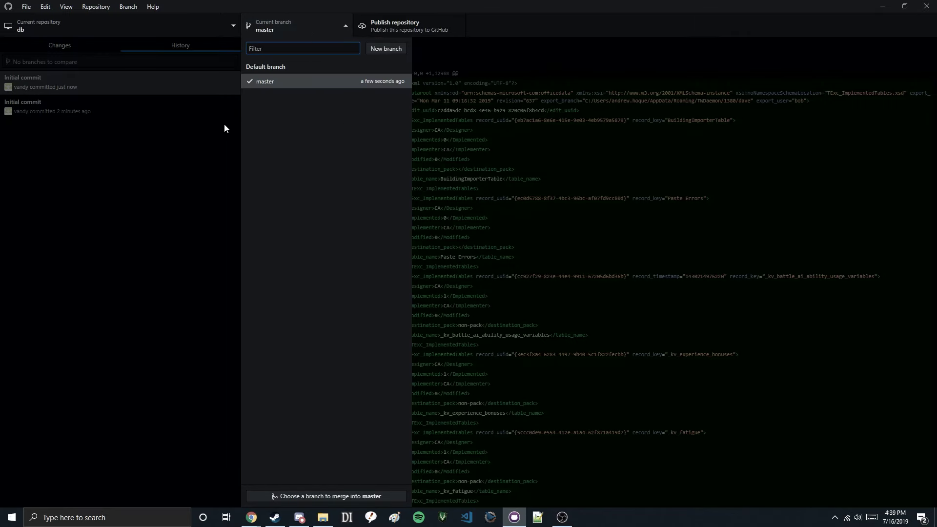
{"action": "left_click", "coordinate": [386, 49]}
{"action": "type", "text": "testing-m"}
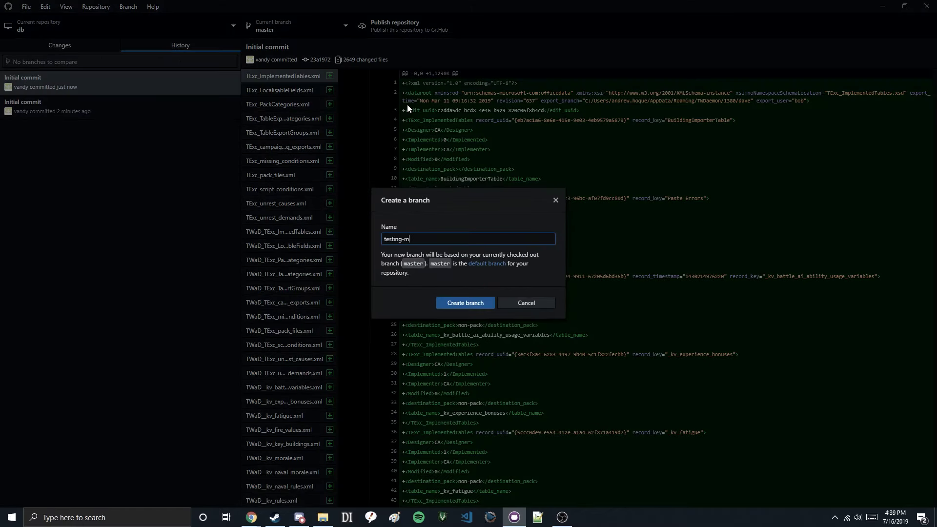
{"action": "type", "text": "od"}
{"action": "key", "text": "Return"}
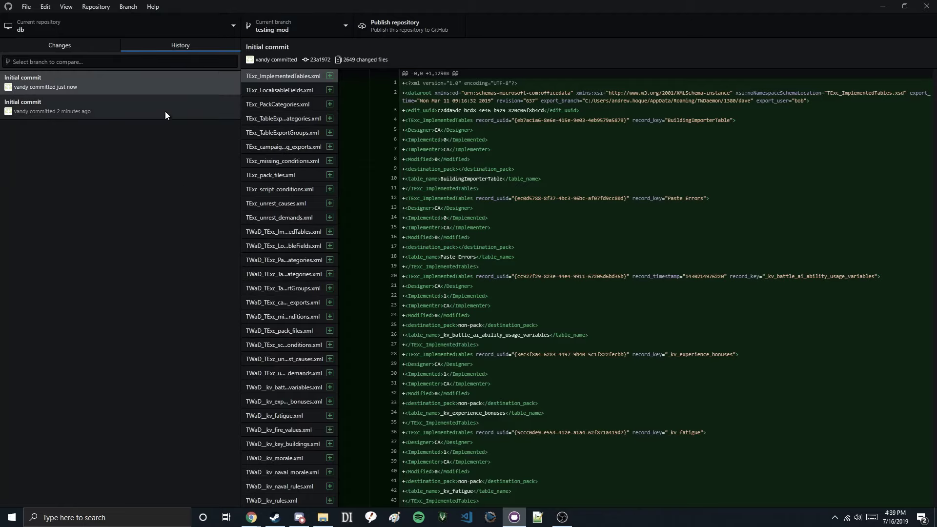
Step: Check the branch list, the newest commit's TExc_ImplementedTables.xml file and the uncommitted changes on testing-mod
{"action": "left_click", "coordinate": [273, 26]}
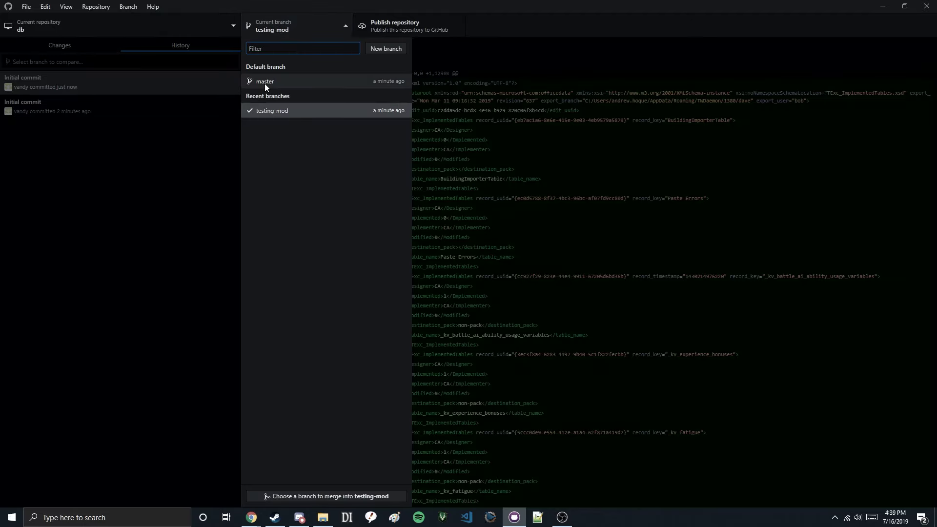
{"action": "left_click", "coordinate": [203, 143]}
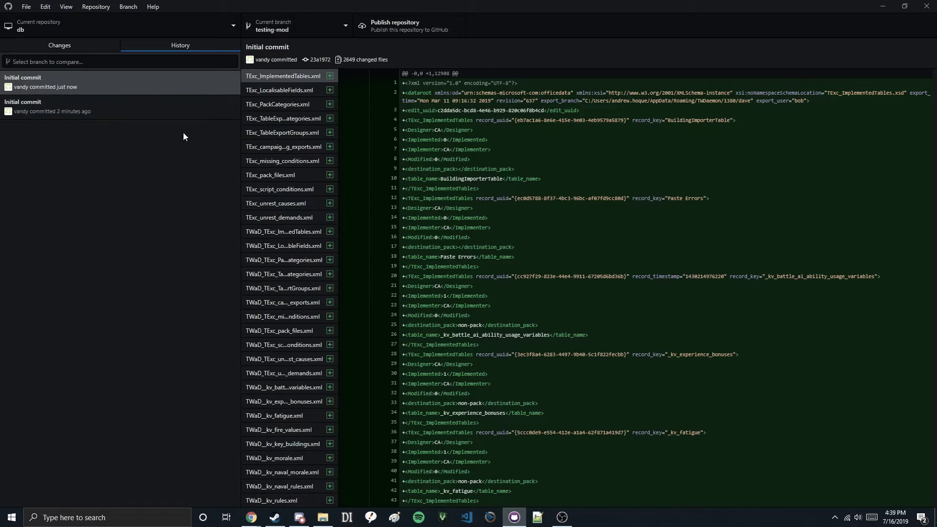
{"action": "left_click", "coordinate": [43, 87]}
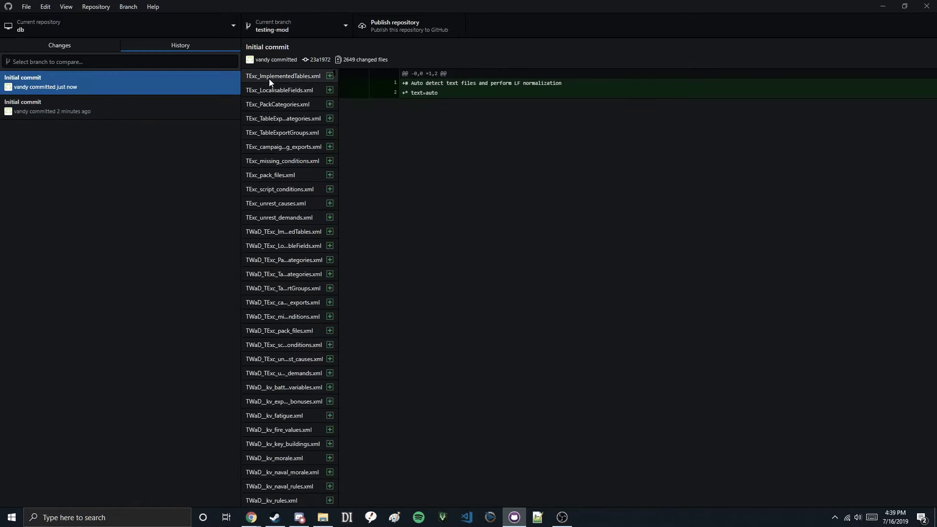
{"action": "left_click", "coordinate": [269, 78]}
{"action": "left_click", "coordinate": [93, 48]}
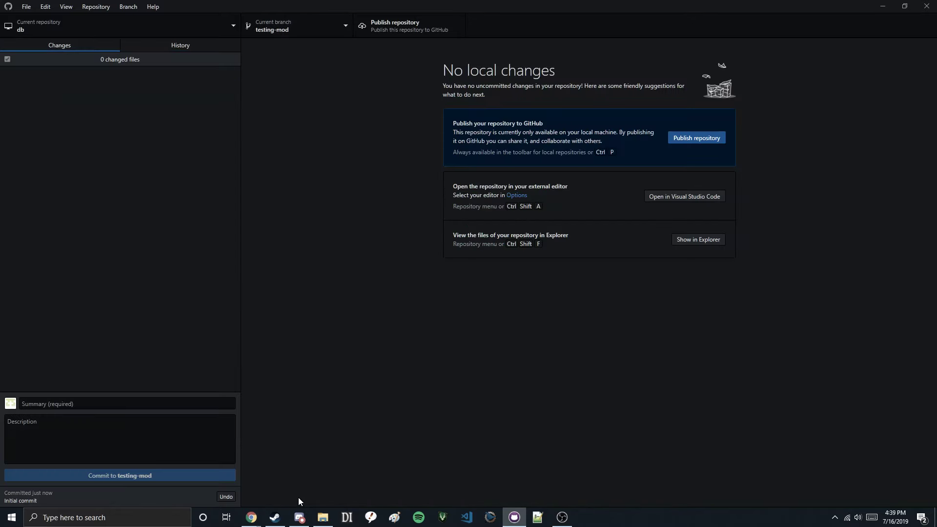
Step: Switch to Steam and launch the Database Editor (DAVE) of the Total War: WARHAMMER II Assembly Kit BETA
{"action": "mouse_move", "coordinate": [275, 517]}
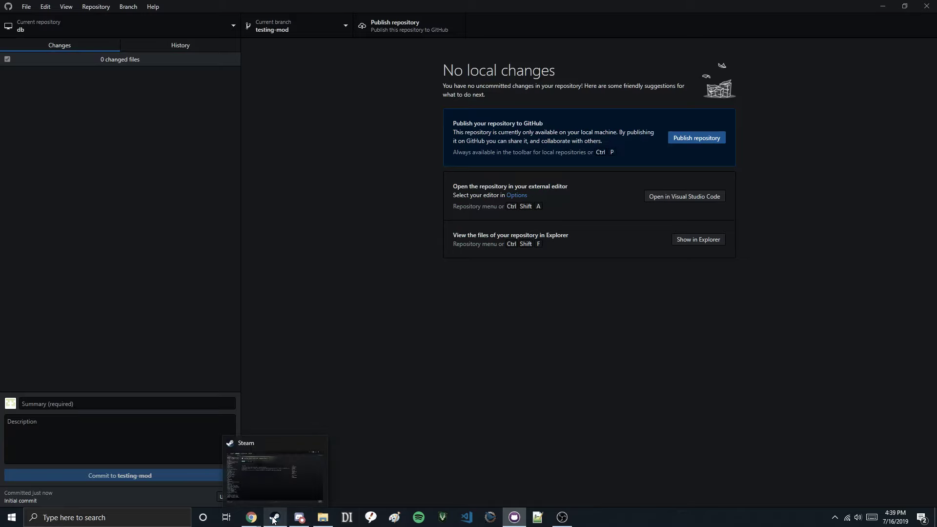
{"action": "left_click", "coordinate": [244, 464]}
{"action": "double_click", "coordinate": [73, 75]}
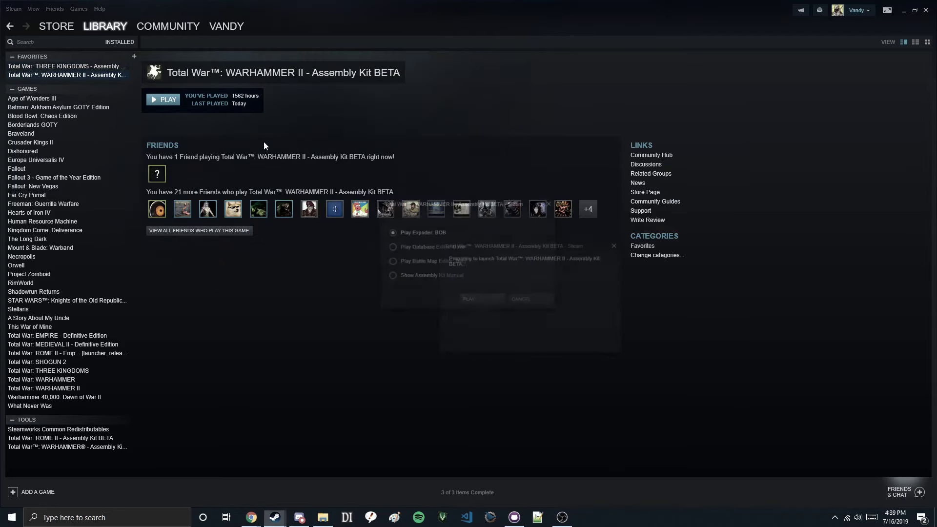
{"action": "left_click", "coordinate": [474, 300]}
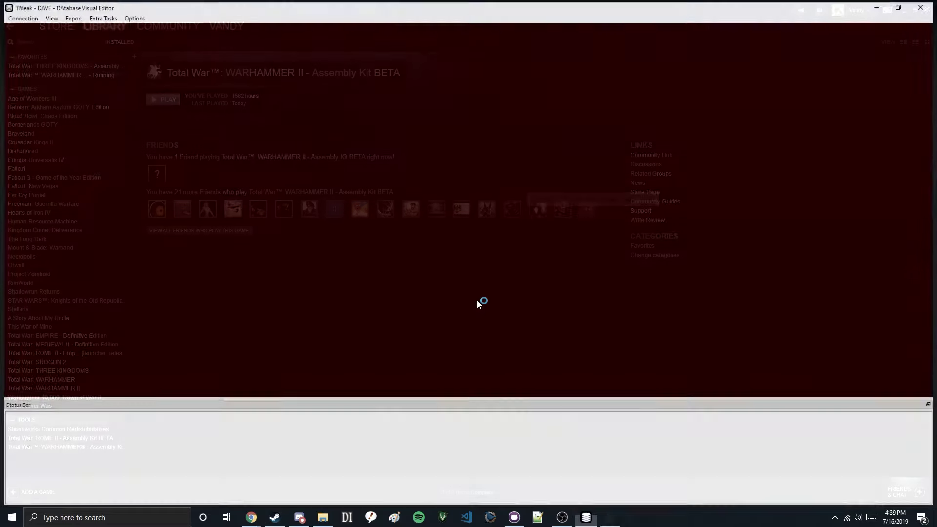
Step: Open the Table Launcher, filter it by agent_subtype and open the agent_subtypes table
{"action": "left_click", "coordinate": [48, 16]}
{"action": "left_click", "coordinate": [73, 27]}
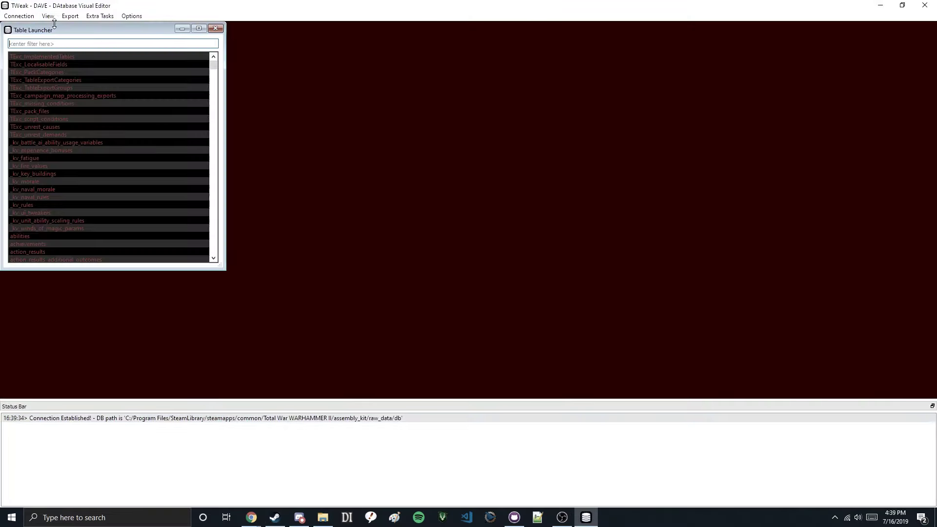
{"action": "left_click", "coordinate": [64, 44]}
{"action": "type", "text": "agent_subtype"}
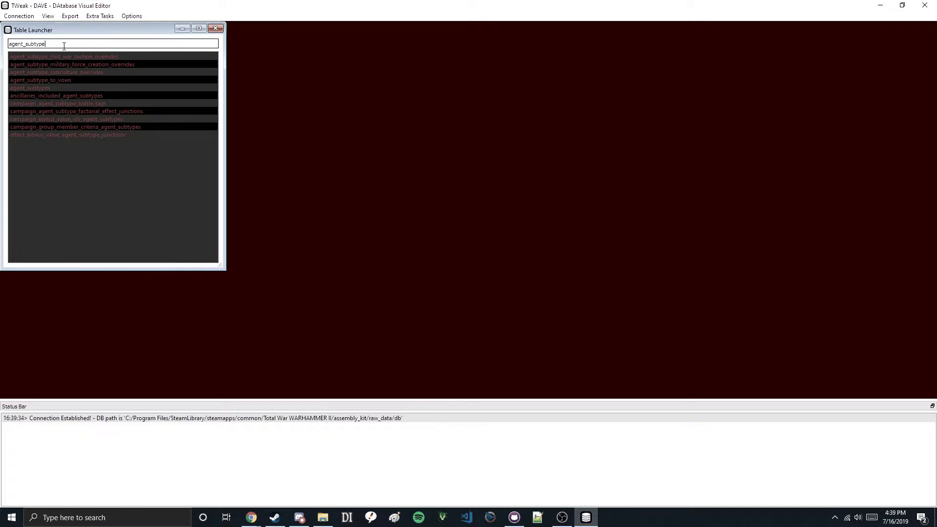
{"action": "double_click", "coordinate": [48, 87]}
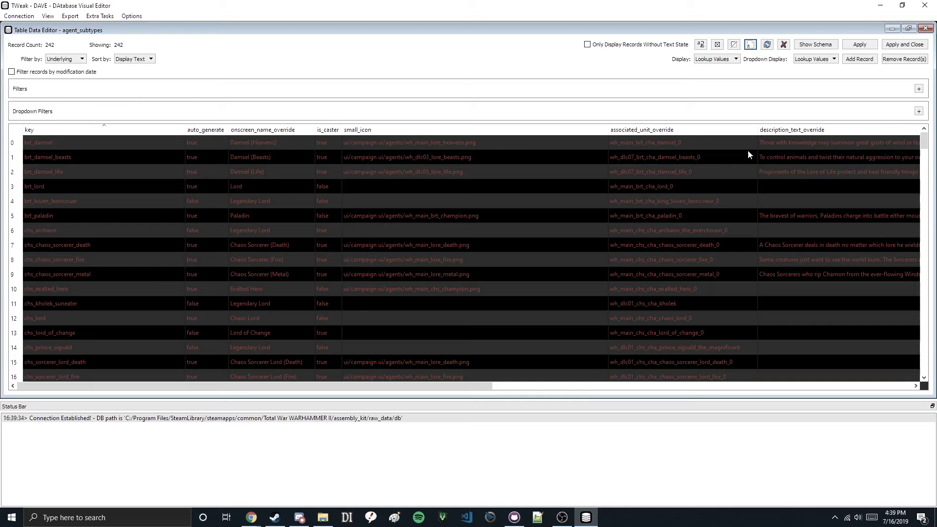
Step: Add a new record to the agent_subtypes table with the key testing_subtype
{"action": "left_click", "coordinate": [860, 59]}
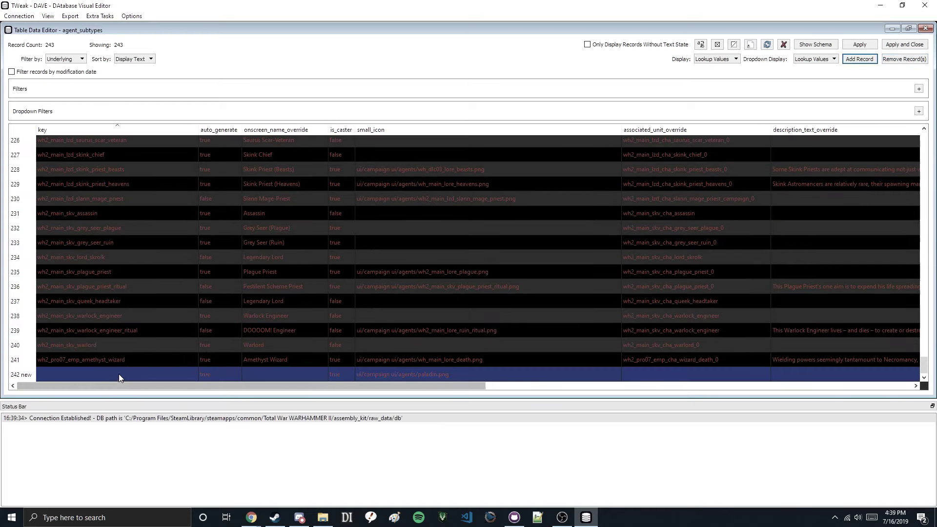
{"action": "double_click", "coordinate": [119, 373]}
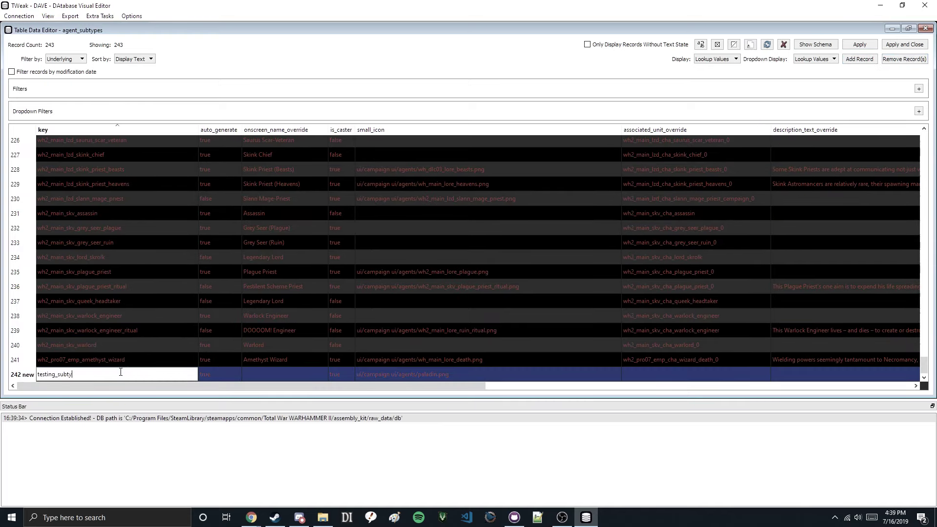
{"action": "type", "text": "testing_subtype"}
{"action": "key", "text": "Return"}
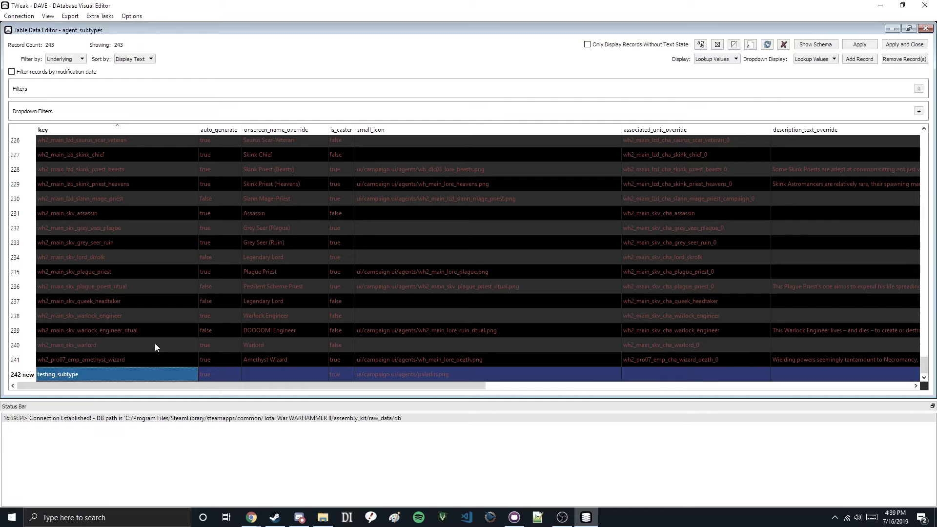
{"action": "double_click", "coordinate": [276, 374]}
{"action": "left_click", "coordinate": [413, 379]}
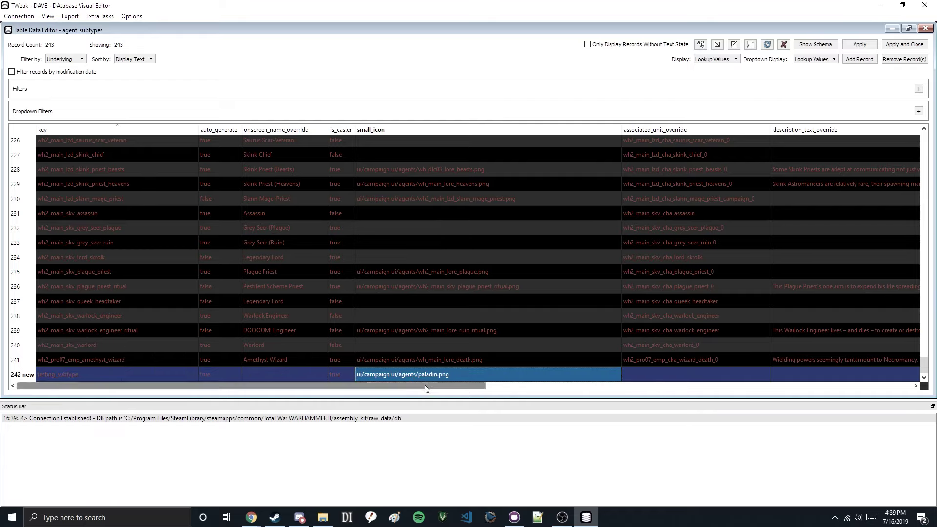
Step: Copy the associated_unit_override value wh2_pro07_emp_cha_wizard_death_0 from the record above into the new testing_subtype record
{"action": "left_click_drag", "start_coordinate": [424, 385], "coordinate": [537, 386]}
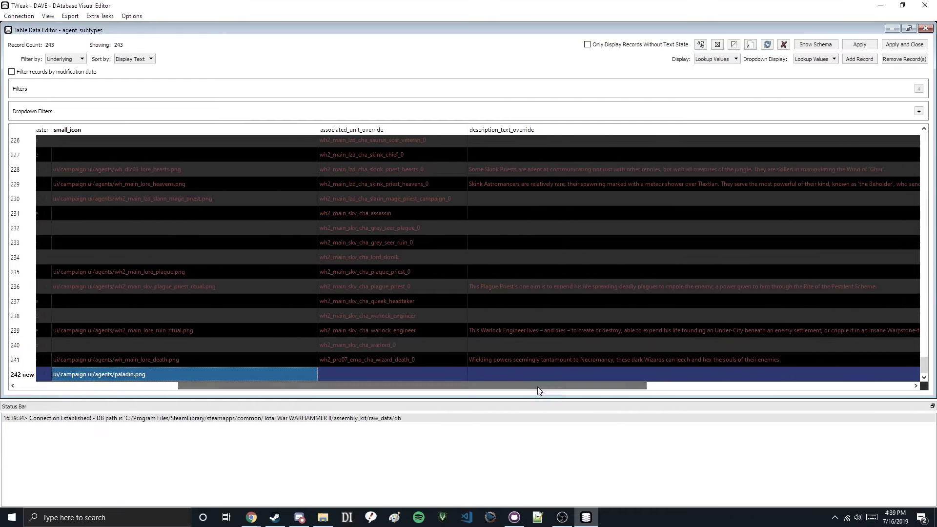
{"action": "left_click", "coordinate": [373, 365]}
{"action": "key", "text": "ctrl+c"}
{"action": "left_click", "coordinate": [377, 375]}
{"action": "key", "text": "ctrl+v"}
{"action": "left_click", "coordinate": [414, 380], "text": "ctrl"}
Step: Copy the audio_voiceover value of the wh2_pro07_emp_amethyst_wizard record into the new testing_subtype record
{"action": "left_click_drag", "start_coordinate": [415, 388], "coordinate": [759, 392]}
{"action": "left_click", "coordinate": [497, 373]}
{"action": "left_click", "coordinate": [637, 365]}
{"action": "key", "text": "ctrl+c"}
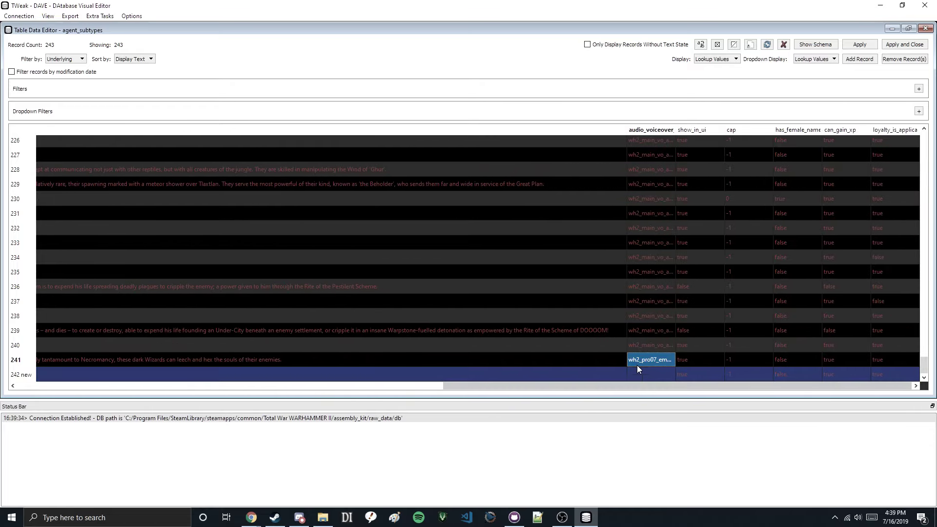
{"action": "left_click", "coordinate": [646, 375]}
{"action": "key", "text": "ctrl+v"}
{"action": "left_click_drag", "start_coordinate": [698, 383], "coordinate": [287, 401]}
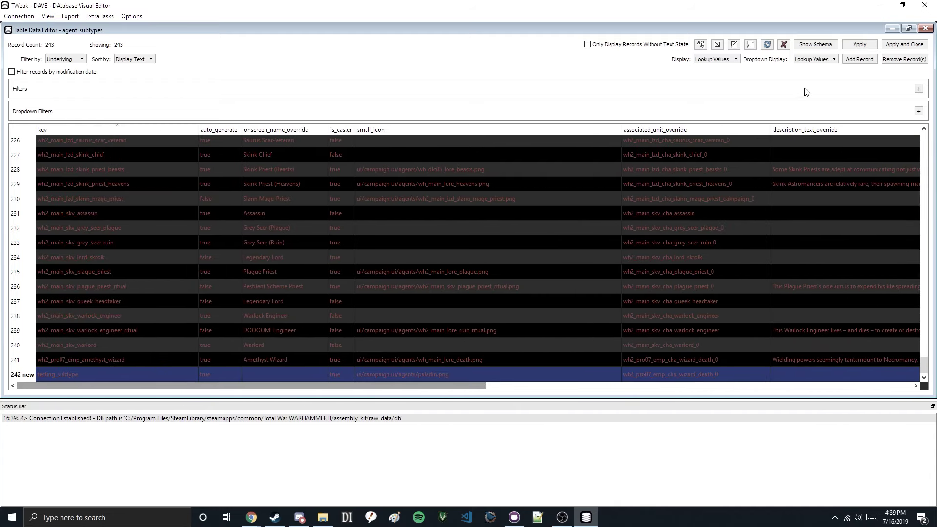
Step: Apply the changes to the agent_subtypes table and close its data editor
{"action": "left_click", "coordinate": [859, 45]}
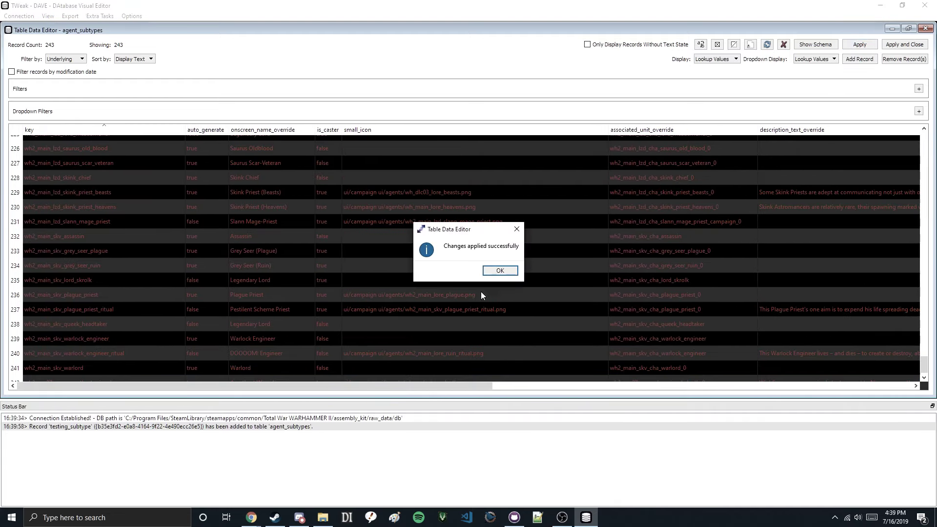
{"action": "left_click", "coordinate": [503, 270]}
{"action": "left_click", "coordinate": [900, 44]}
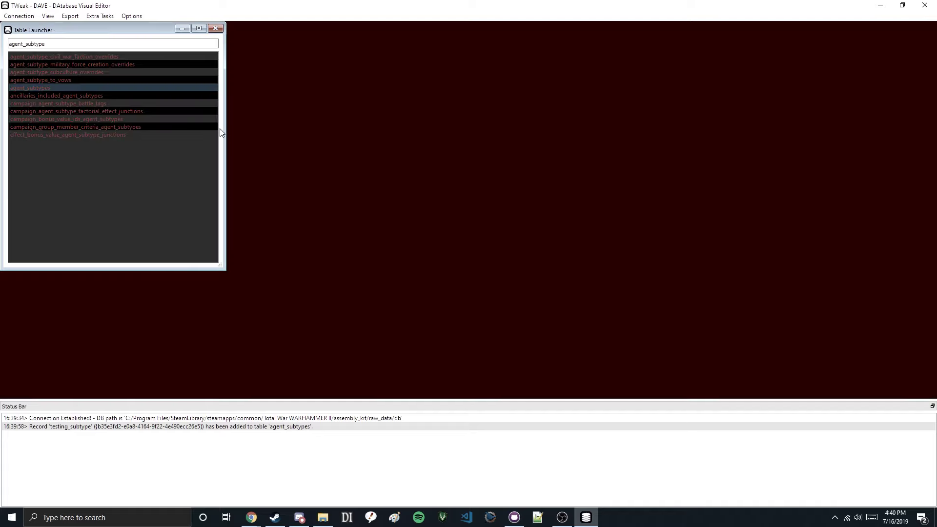
Step: Export the modified agent_subtypes table from the database editor
{"action": "left_click", "coordinate": [71, 17]}
{"action": "left_click", "coordinate": [97, 39]}
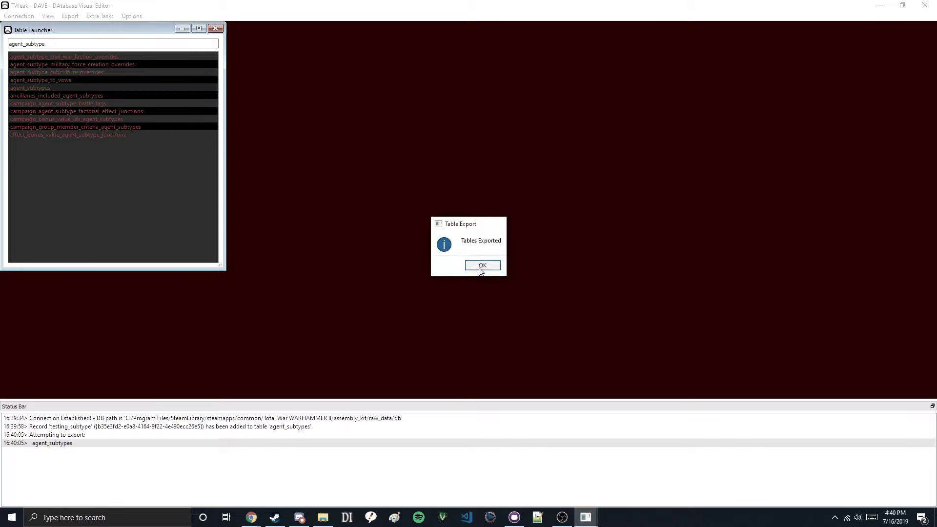
{"action": "left_click", "coordinate": [482, 264]}
Step: Glance at the db folder's files in File Explorer, return to the database editor and close it
{"action": "left_click", "coordinate": [322, 517]}
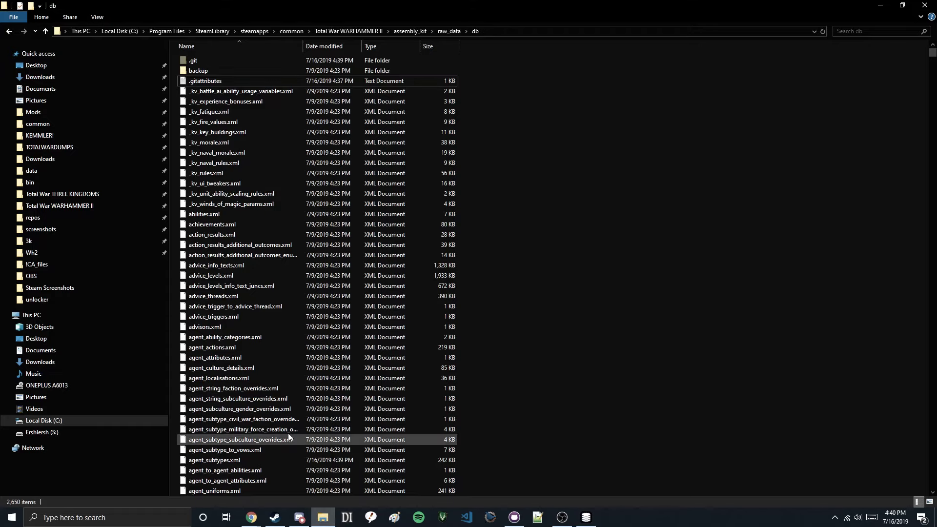
{"action": "left_click", "coordinate": [323, 518]}
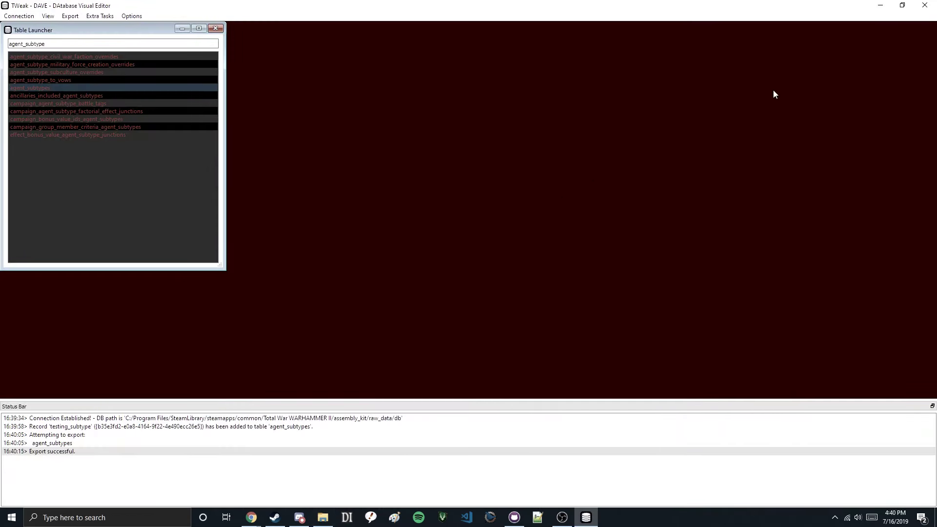
{"action": "left_click", "coordinate": [924, 5]}
{"action": "left_click", "coordinate": [415, 314]}
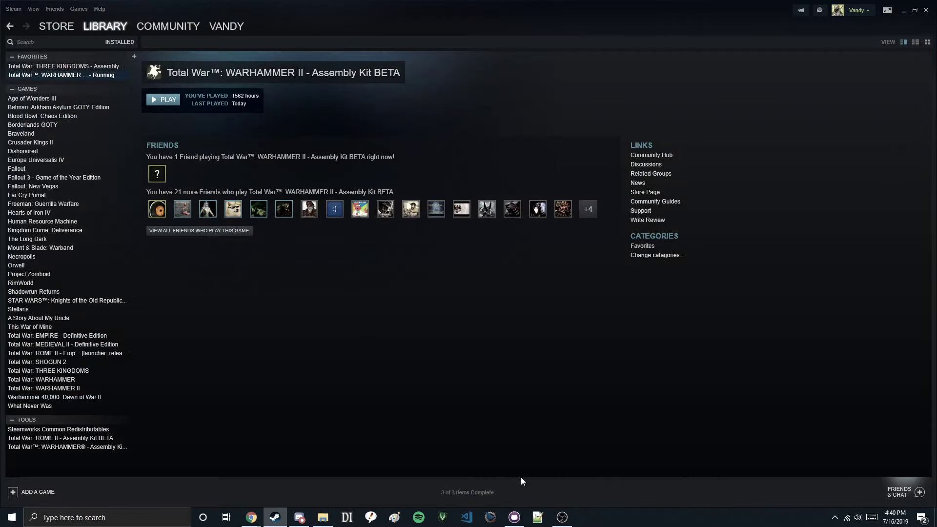
Step: Switch to GitHub Desktop and review the uncommitted changes in agent_subtypes.xml and TWaD_validation.xml
{"action": "left_click", "coordinate": [514, 517]}
{"action": "left_click", "coordinate": [51, 88]}
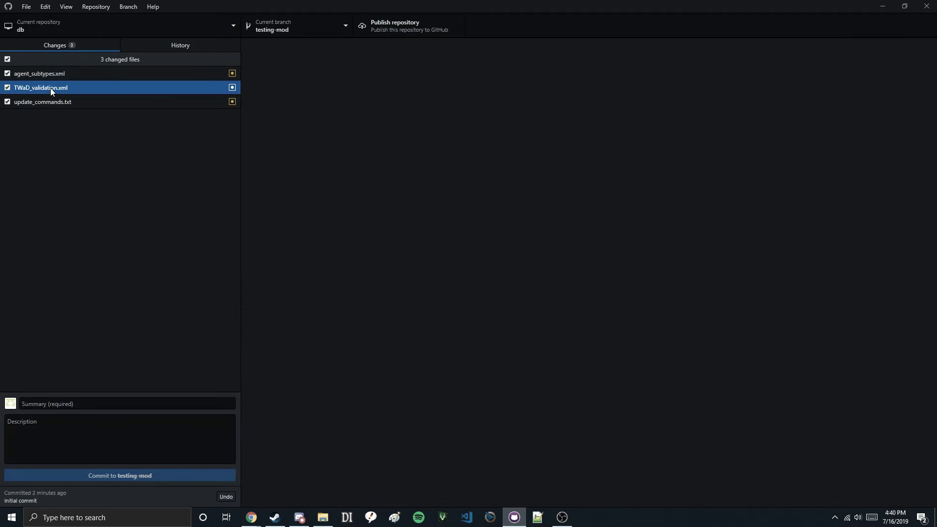
{"action": "key", "text": "Up"}
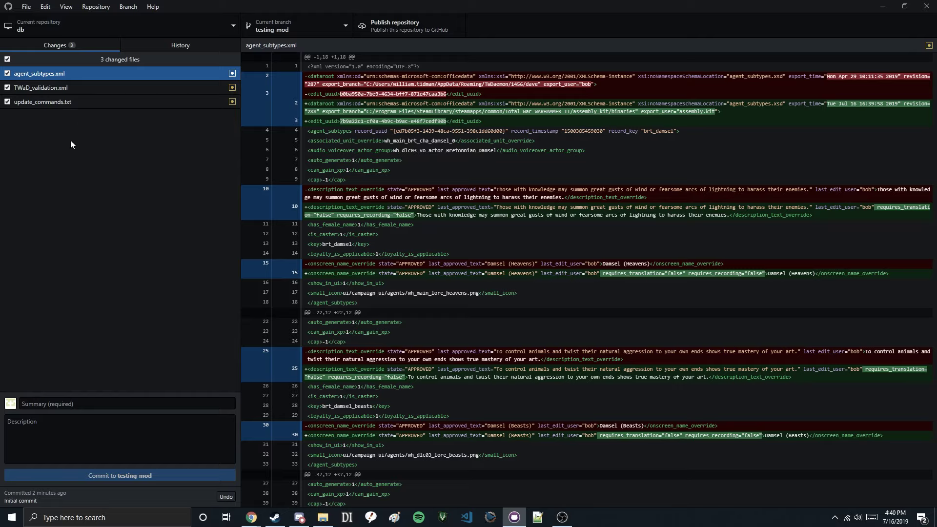
{"action": "left_click", "coordinate": [163, 45]}
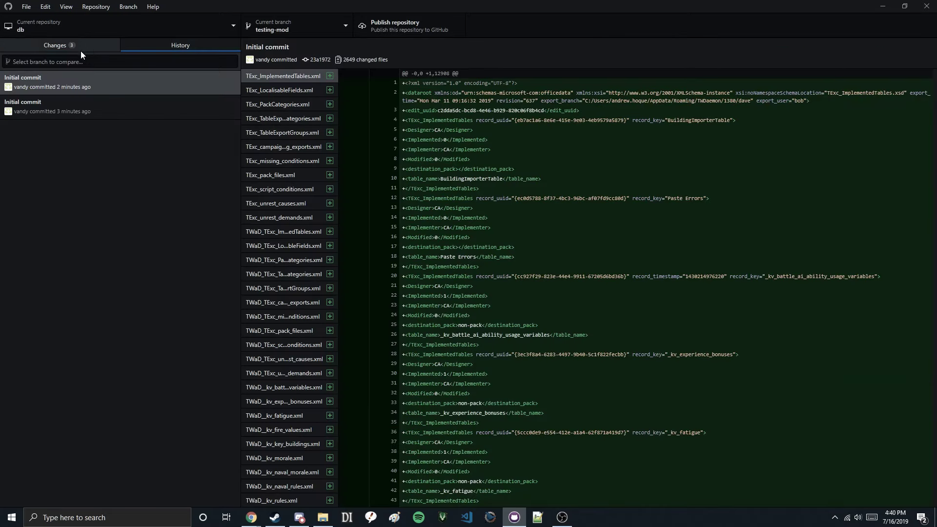
{"action": "left_click", "coordinate": [68, 46]}
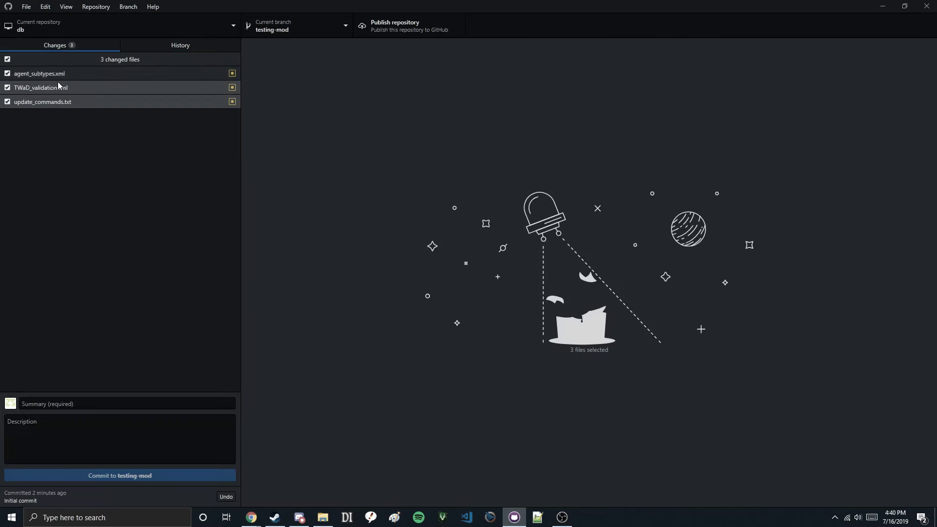
{"action": "left_click", "coordinate": [48, 89]}
Step: Commit the changed files to testing-mod with the summary "Added "testing_subtype" in agent_subtypes"
{"action": "left_click", "coordinate": [122, 404]}
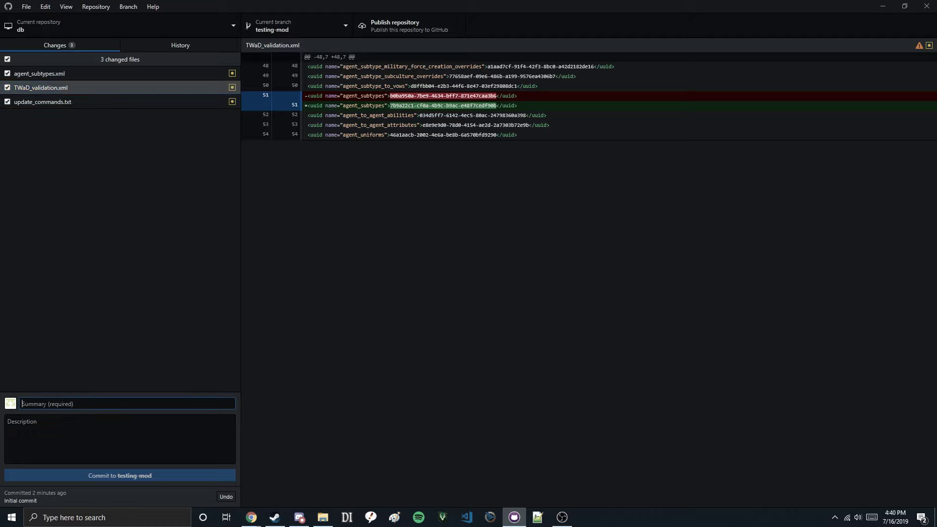
{"action": "type", "text": "Ad"}
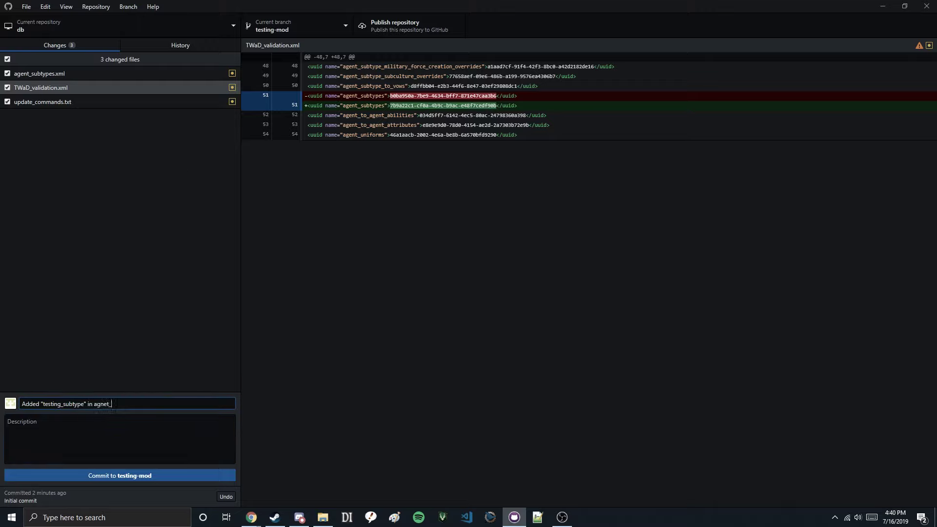
{"action": "type", "text": "btypes"}
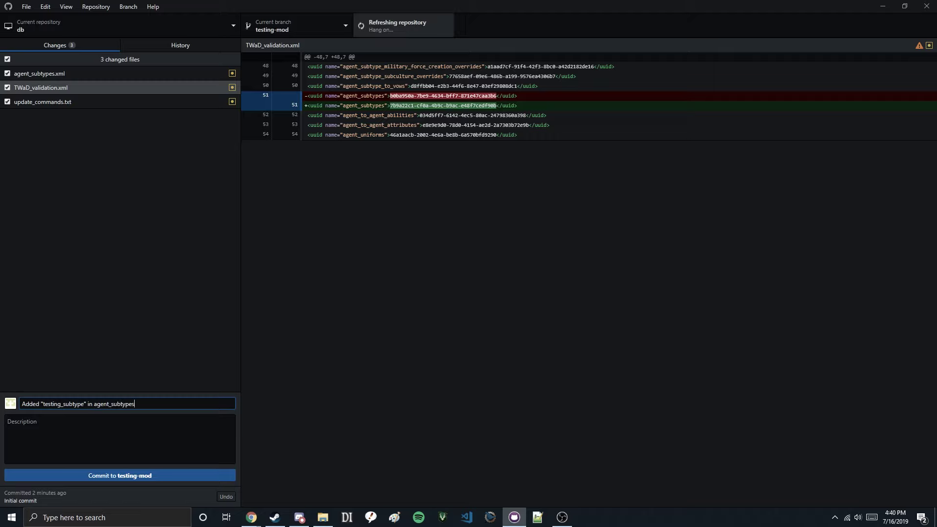
{"action": "left_click", "coordinate": [100, 476]}
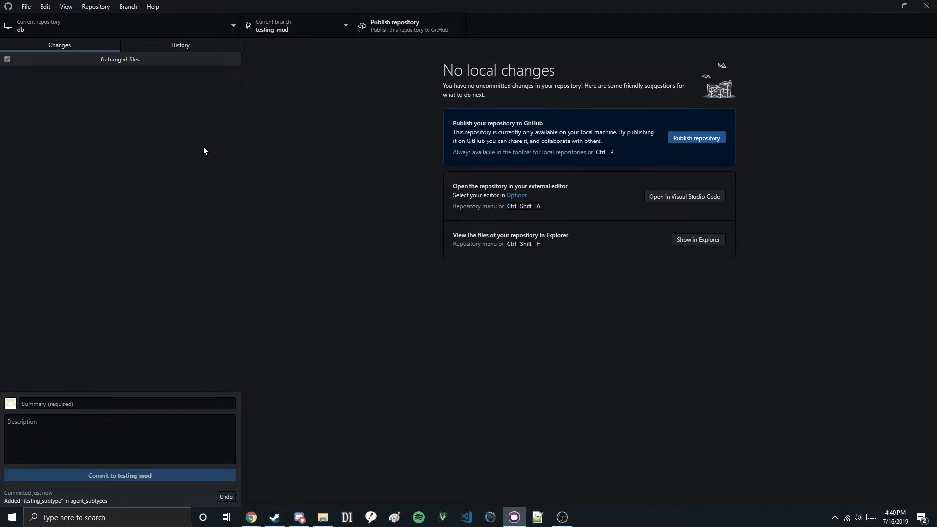
Step: Examine the agent_subtypes.xml and TWaD_validation.xml changes in the newest commit and compare it with the earlier Initial commit in the history
{"action": "left_click", "coordinate": [196, 50]}
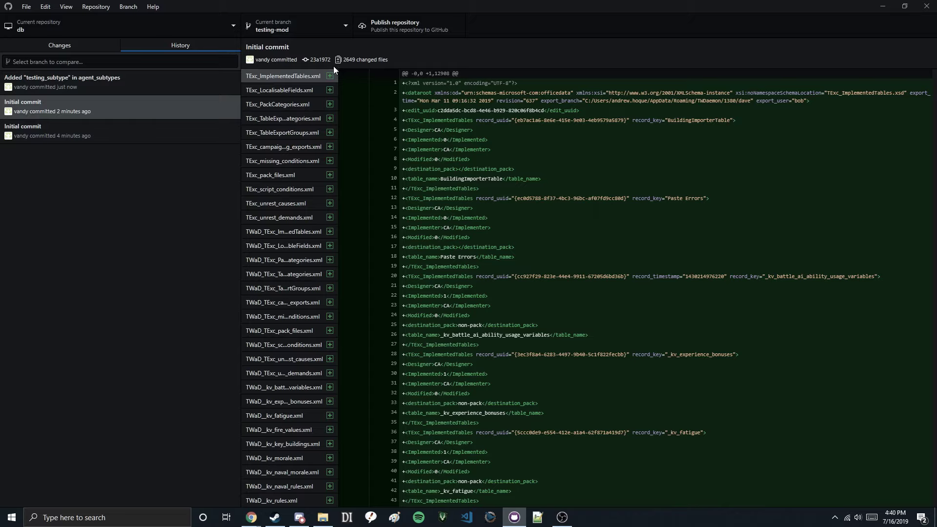
{"action": "left_click", "coordinate": [125, 79]}
{"action": "left_click", "coordinate": [309, 92]}
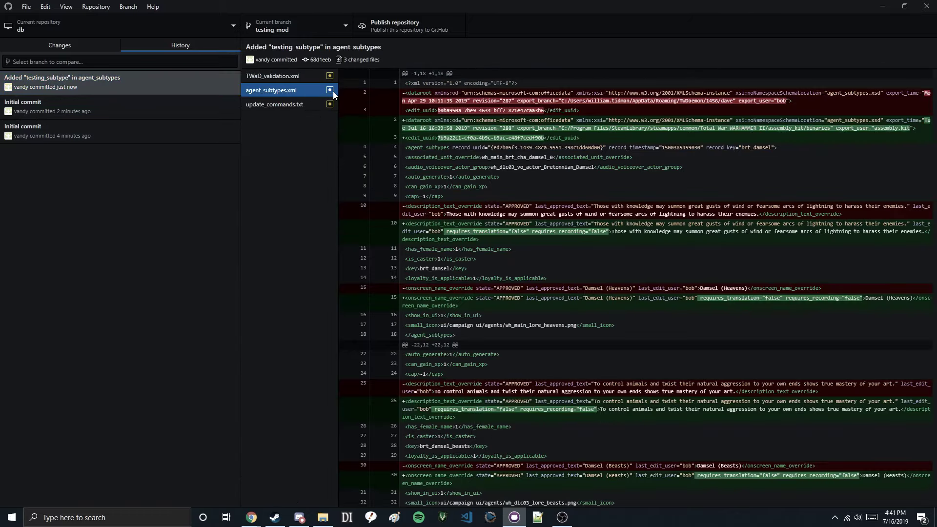
{"action": "left_click", "coordinate": [299, 79]}
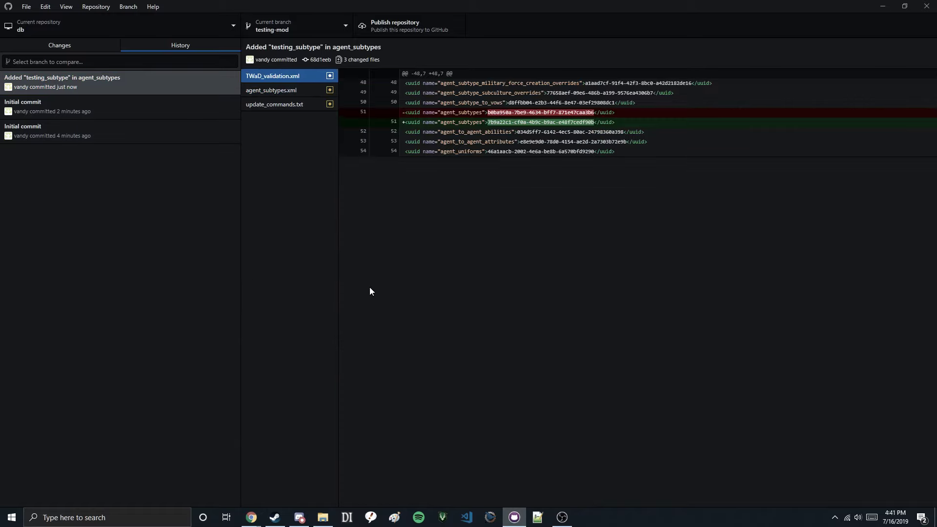
{"action": "left_click", "coordinate": [154, 105]}
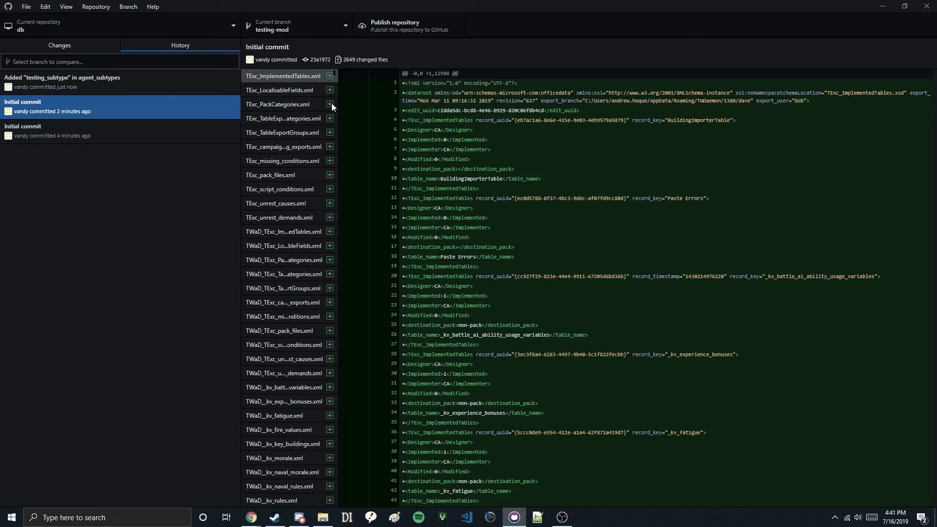
{"action": "left_click", "coordinate": [163, 88]}
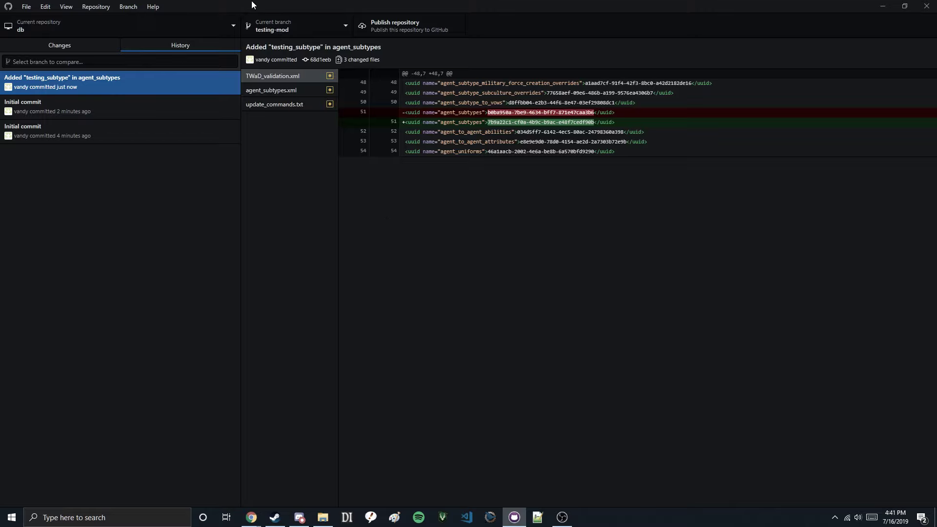
{"action": "left_click_drag", "start_coordinate": [269, 2], "coordinate": [300, 0]}
{"action": "left_click", "coordinate": [260, 92]}
{"action": "left_click", "coordinate": [277, 78]}
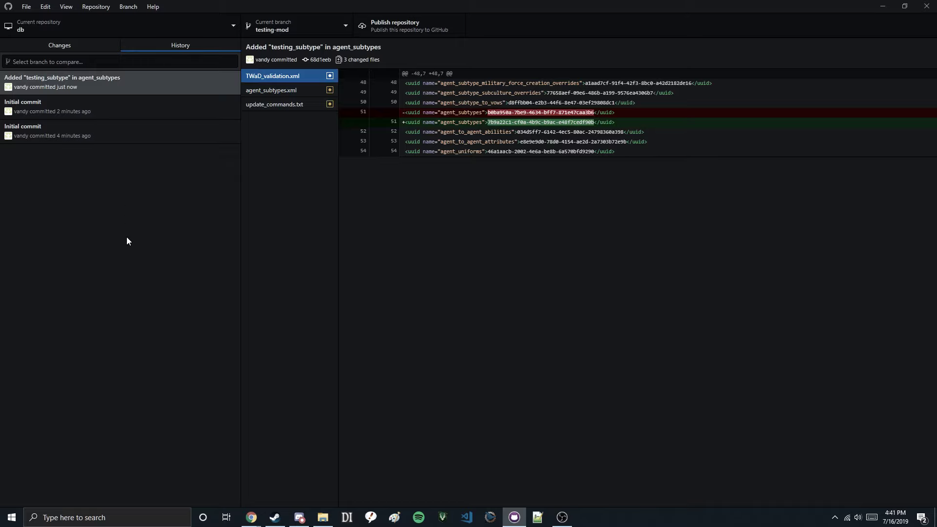
{"action": "left_click", "coordinate": [275, 518]}
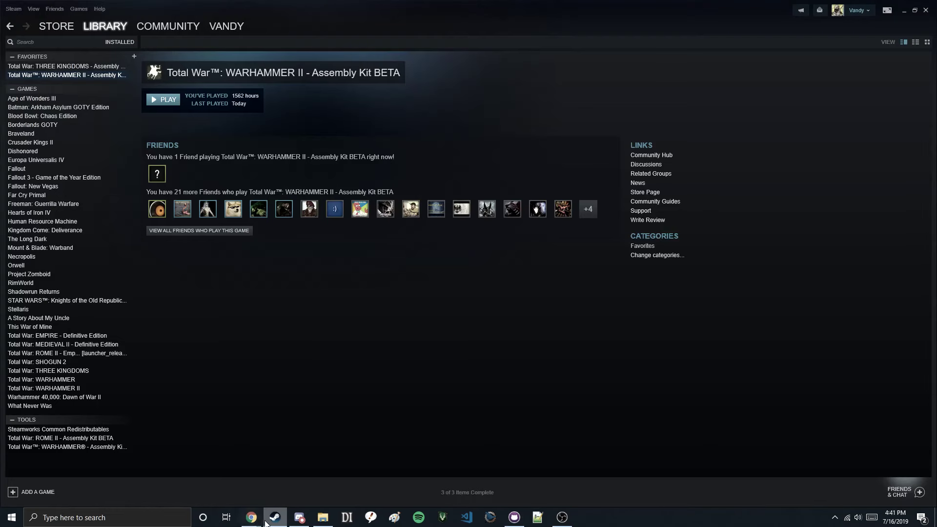
{"action": "key", "text": "alt+Tab"}
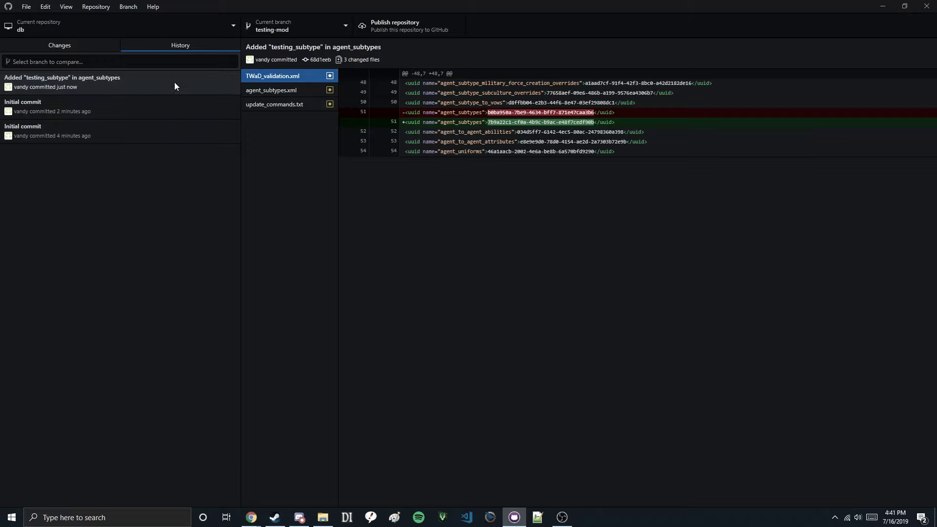
Step: Revert the commit "Added "testing_subtype" in agent_subtypes" on testing-mod and select the new revert commit in the history
{"action": "right_click", "coordinate": [77, 86]}
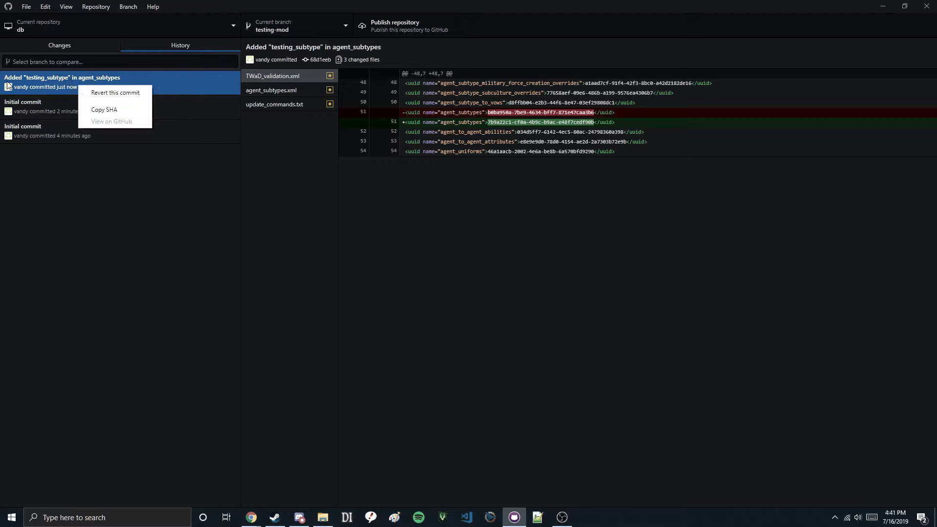
{"action": "left_click", "coordinate": [134, 94]}
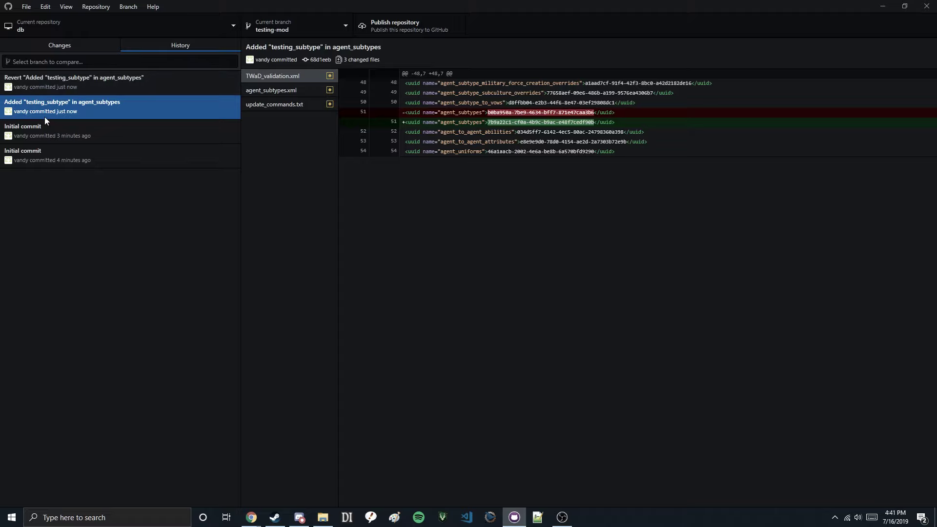
{"action": "left_click", "coordinate": [45, 92]}
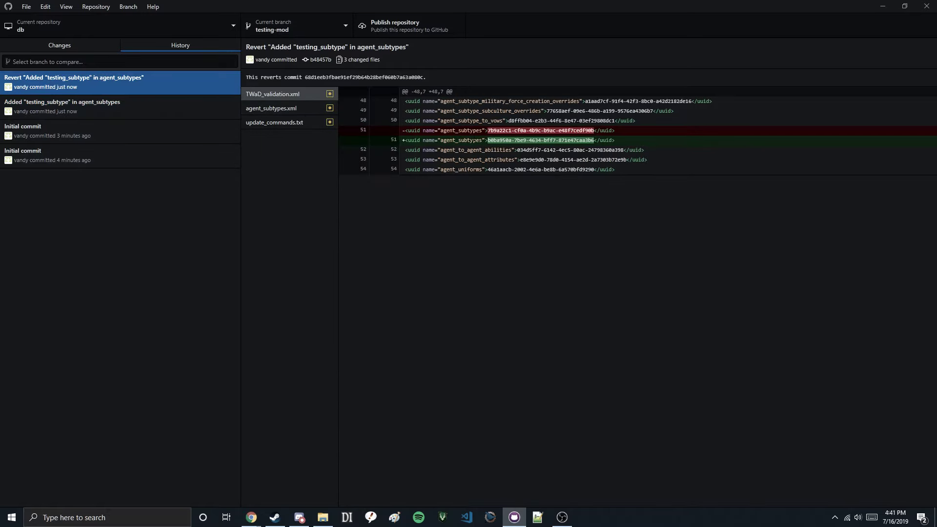
Step: Examine the TWaD_validation.xml and agent_subtypes.xml changes recorded in the revert commit
{"action": "left_click_drag", "start_coordinate": [402, 132], "coordinate": [615, 134]}
{"action": "left_click", "coordinate": [605, 135]}
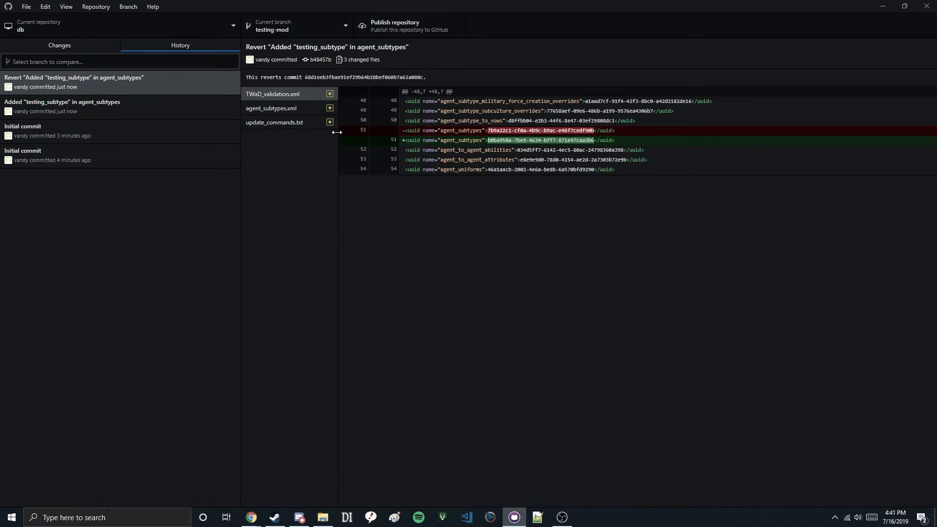
{"action": "left_click", "coordinate": [279, 112]}
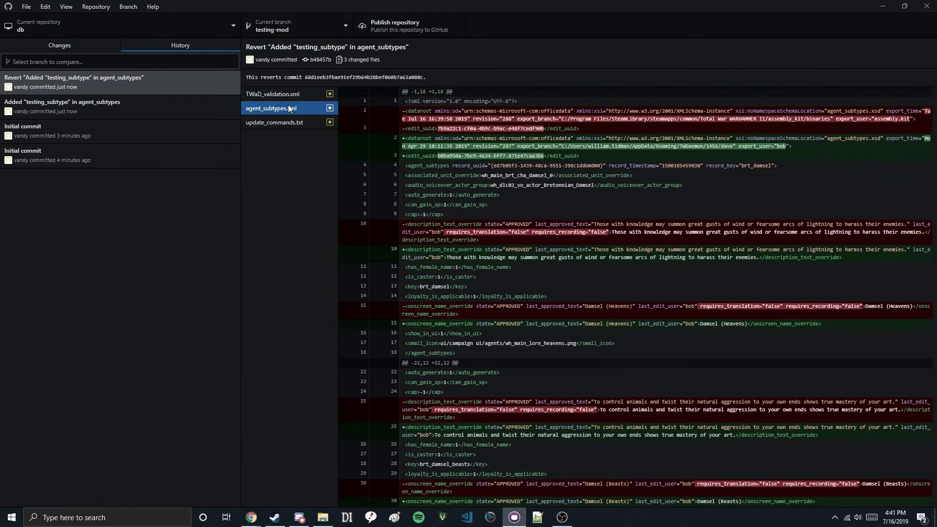
{"action": "left_click", "coordinate": [283, 95]}
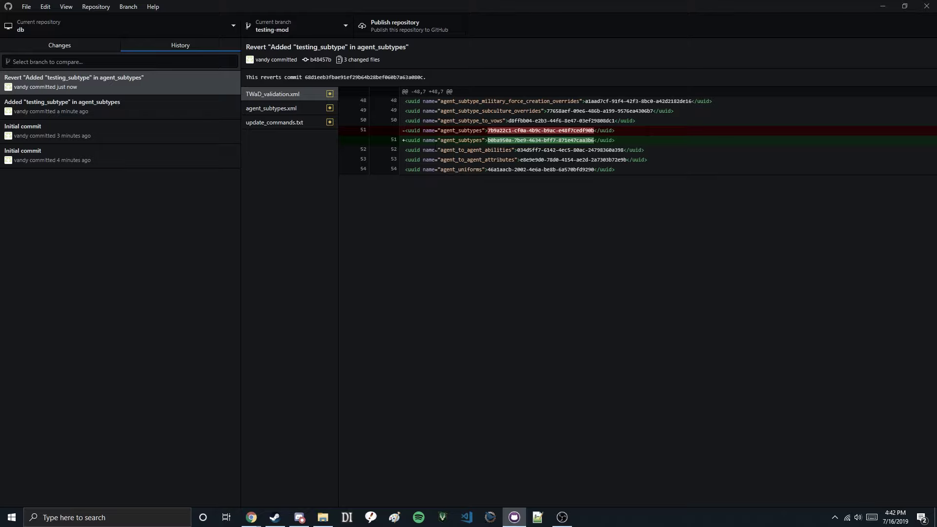
{"action": "left_click", "coordinate": [93, 91]}
Step: Switch to Steam, launch the Warhammer II Assembly Kit's DAVE editor and open the agent_subtypes table
{"action": "left_click", "coordinate": [274, 517]}
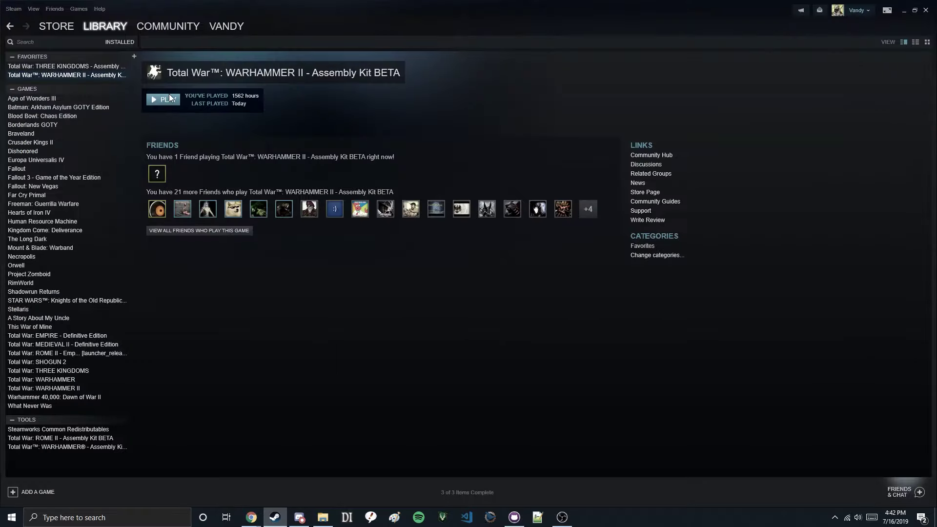
{"action": "left_click", "coordinate": [164, 100]}
{"action": "left_click", "coordinate": [479, 303]}
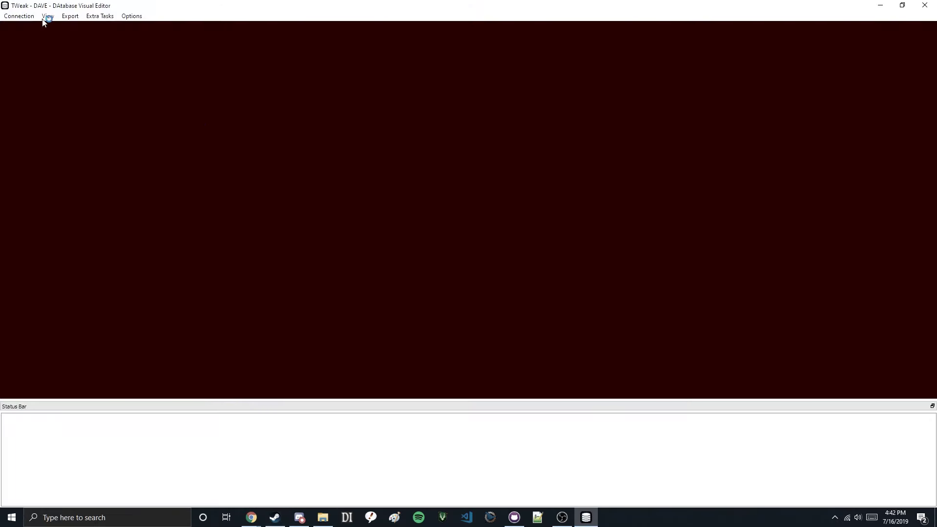
{"action": "left_click", "coordinate": [48, 16]}
{"action": "left_click", "coordinate": [64, 28]}
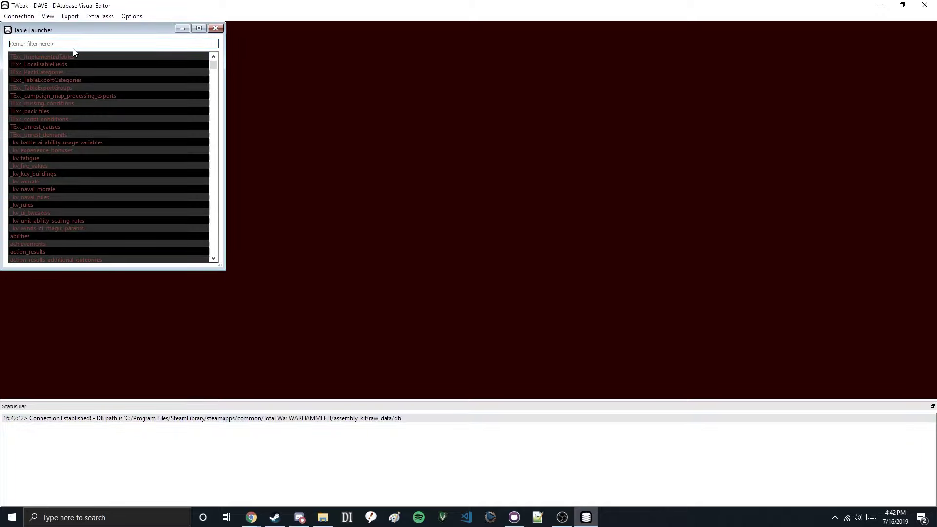
{"action": "type", "text": "subtyp"}
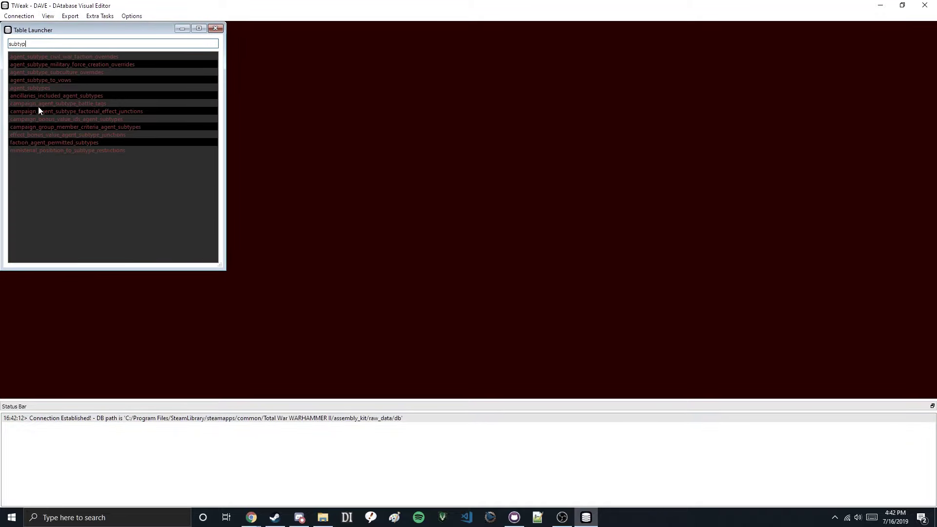
{"action": "double_click", "coordinate": [34, 88]}
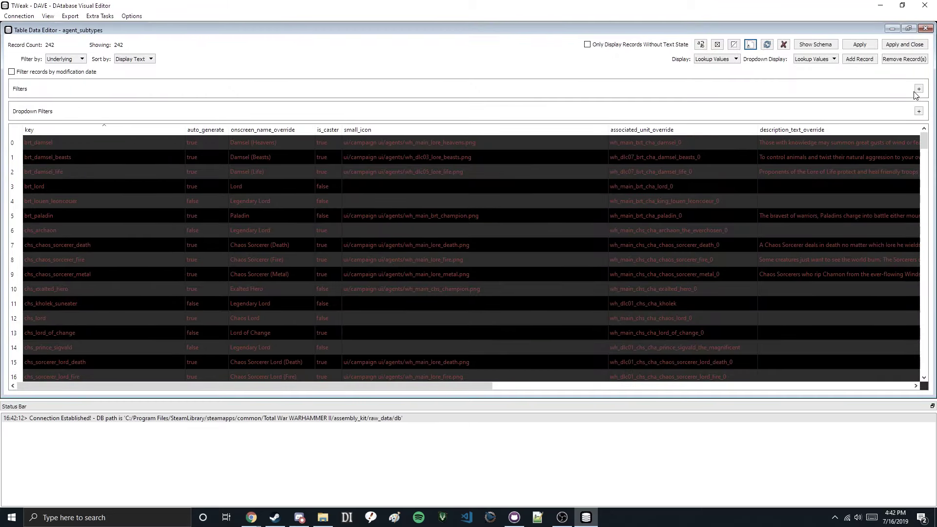
Step: Filter the agent_subtypes records by the key "subtype" to check for the testing entry, and close the database editor
{"action": "left_click", "coordinate": [918, 89]}
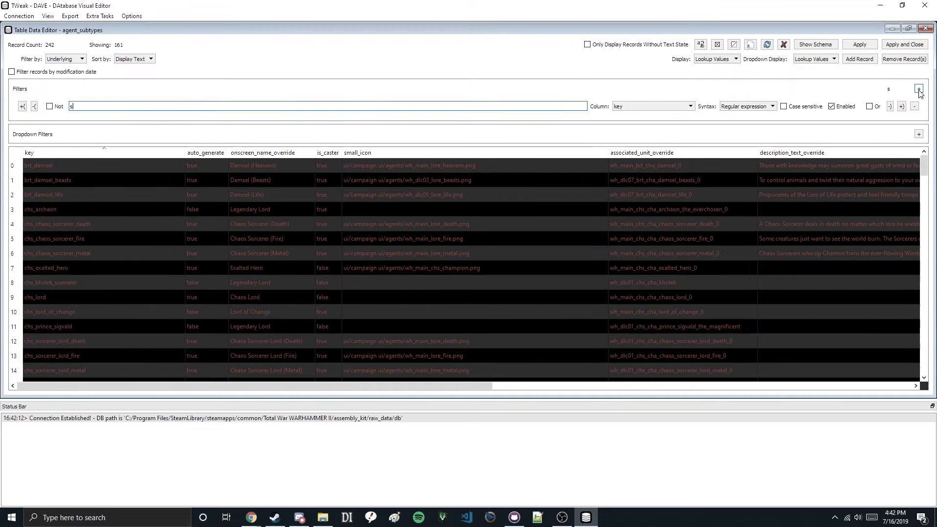
{"action": "type", "text": "subtp"}
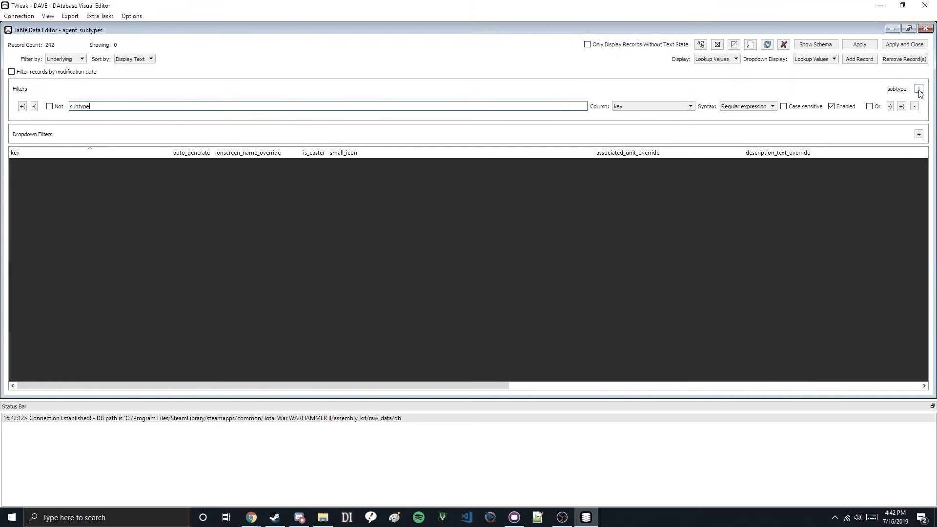
{"action": "left_click", "coordinate": [32, 178]}
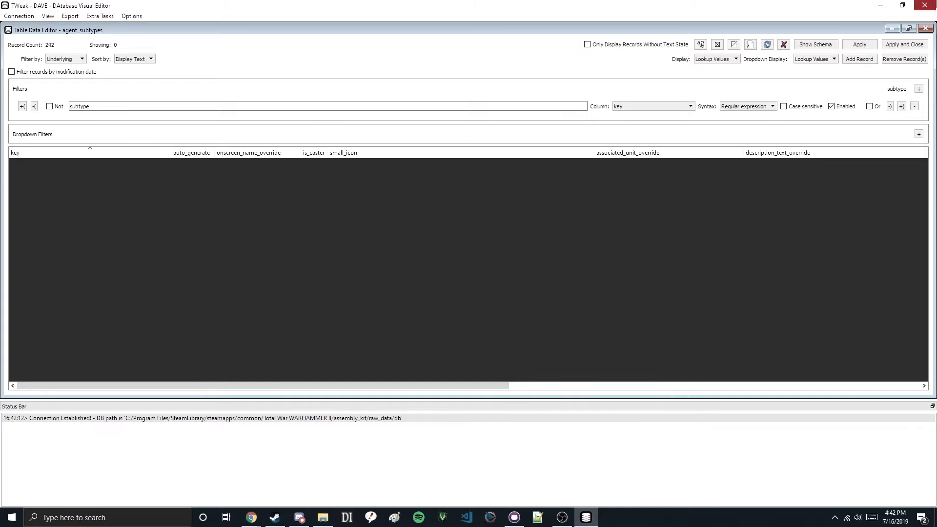
{"action": "left_click", "coordinate": [924, 5]}
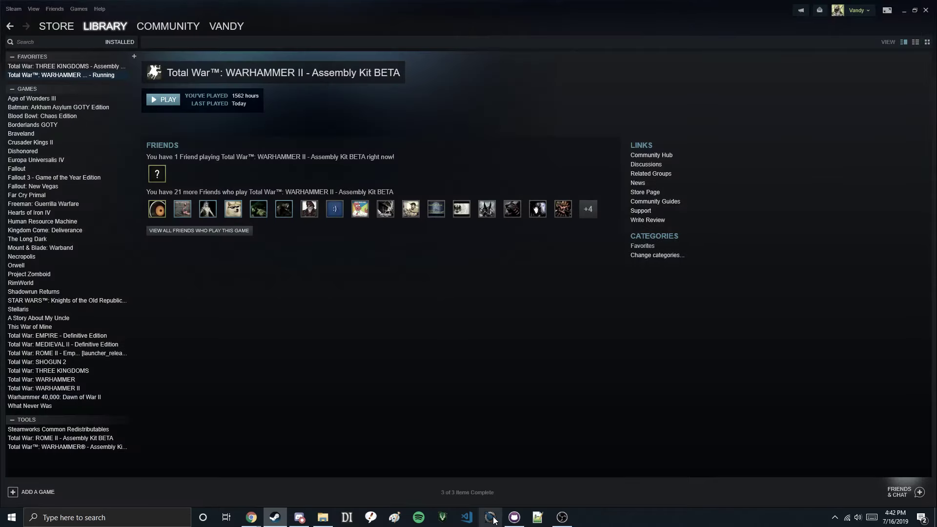
Step: Switch to GitHub Desktop and compare the "testing_subtype" commit with its revert commit in the history
{"action": "left_click", "coordinate": [513, 517]}
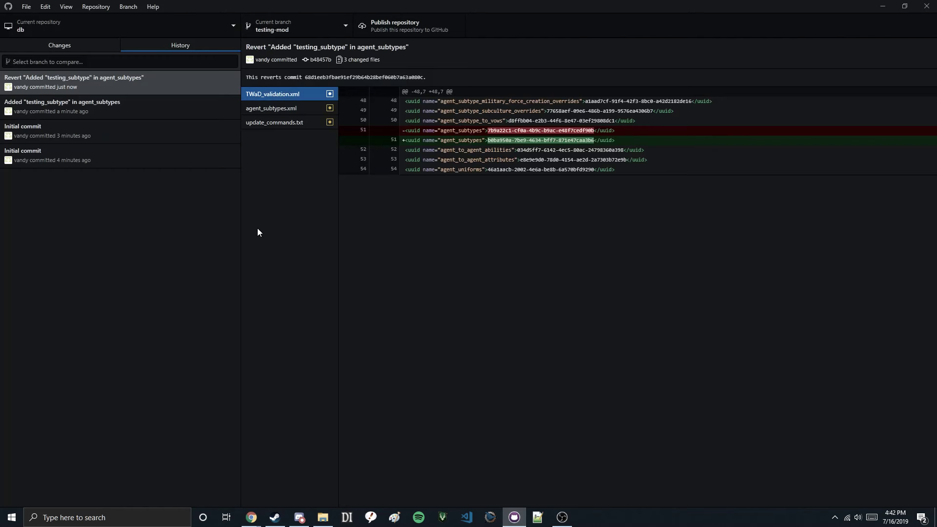
{"action": "left_click", "coordinate": [146, 103]}
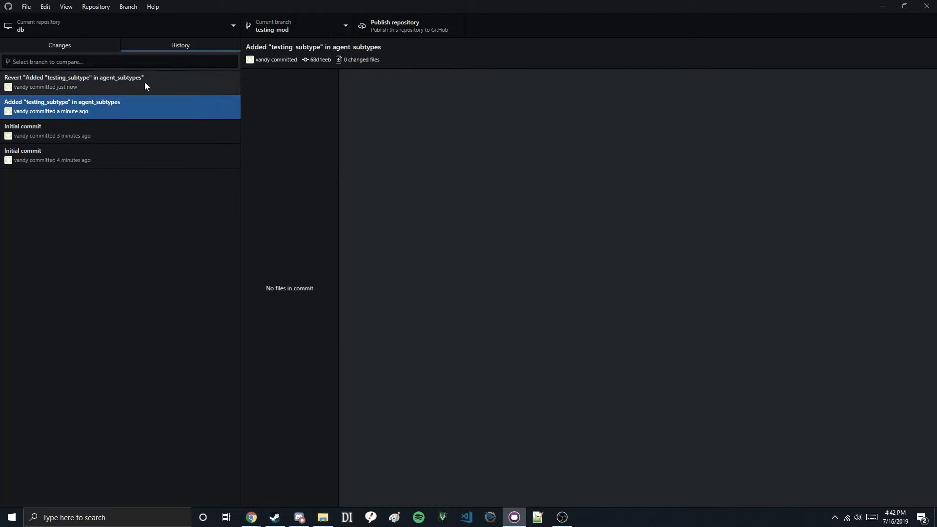
{"action": "left_click", "coordinate": [145, 82]}
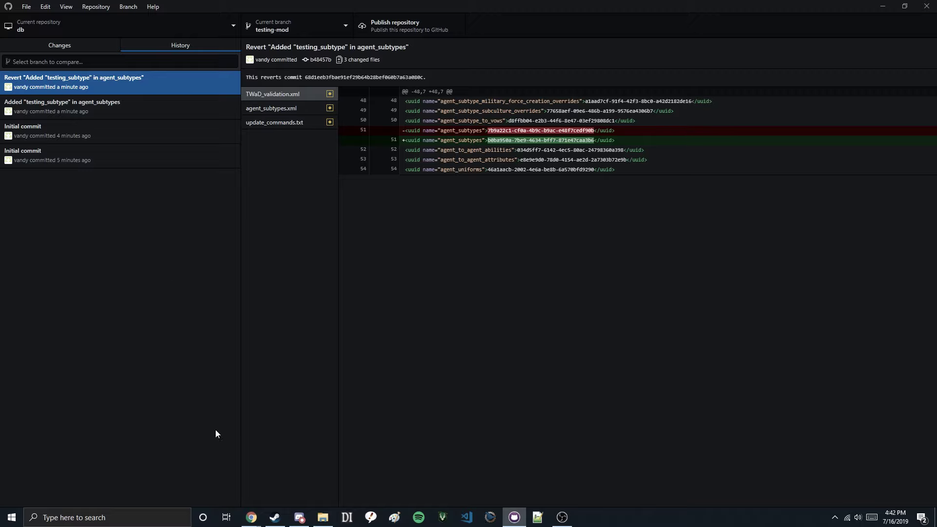
Step: Switch the current branch to master and look over its two Initial commit entries in the history
{"action": "left_click", "coordinate": [282, 30]}
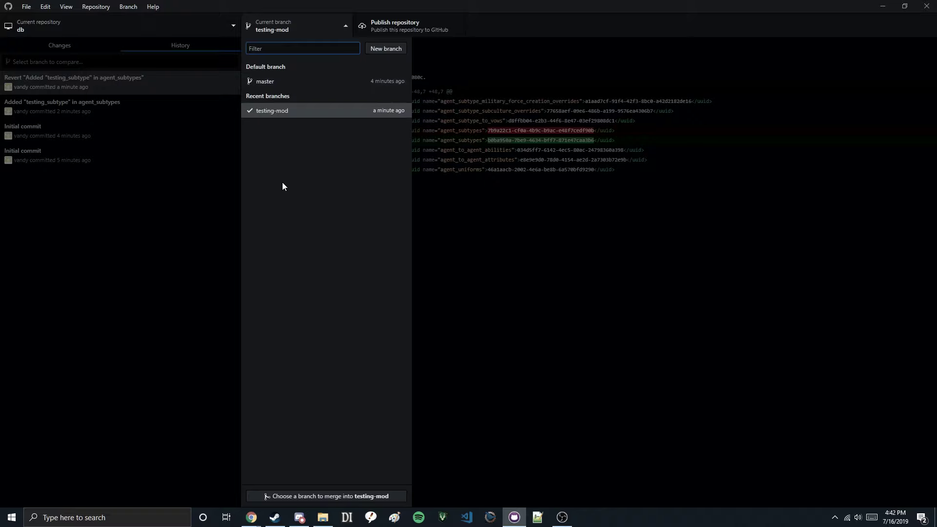
{"action": "left_click", "coordinate": [267, 83]}
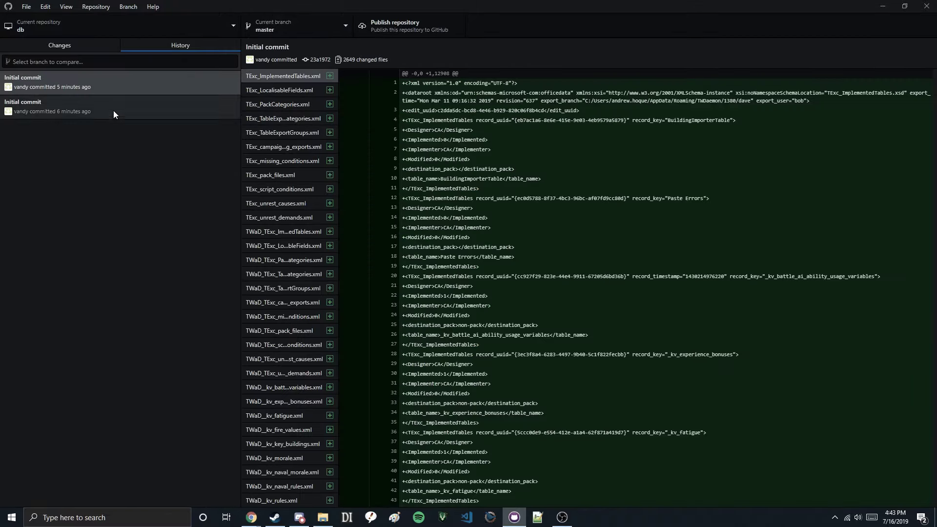
{"action": "left_click", "coordinate": [109, 88]}
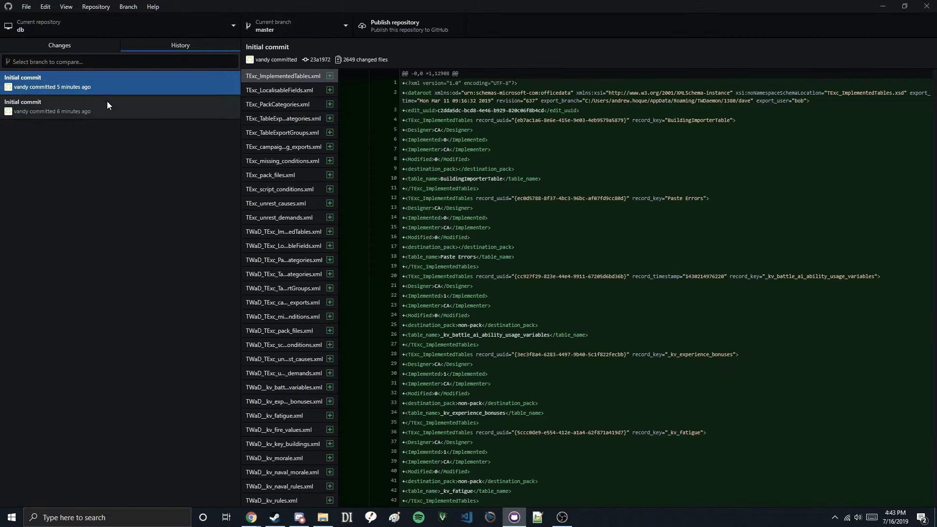
{"action": "left_click", "coordinate": [107, 101]}
{"action": "left_click", "coordinate": [104, 82]}
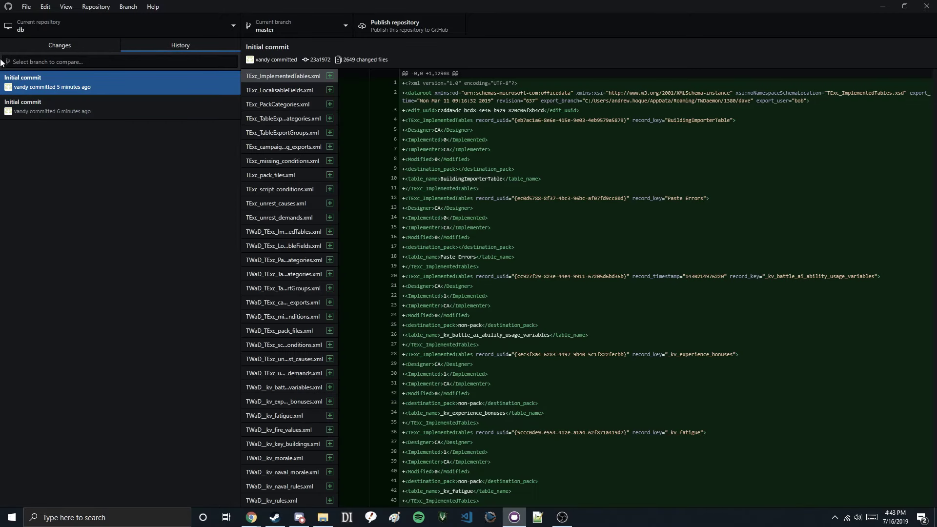
Step: Check the list of available branches while staying on master
{"action": "left_click", "coordinate": [290, 26]}
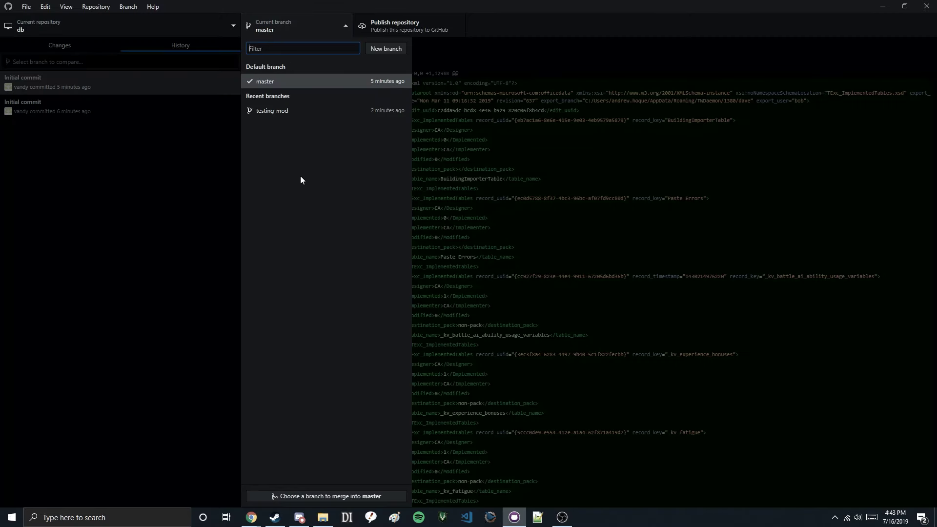
{"action": "left_click", "coordinate": [193, 86]}
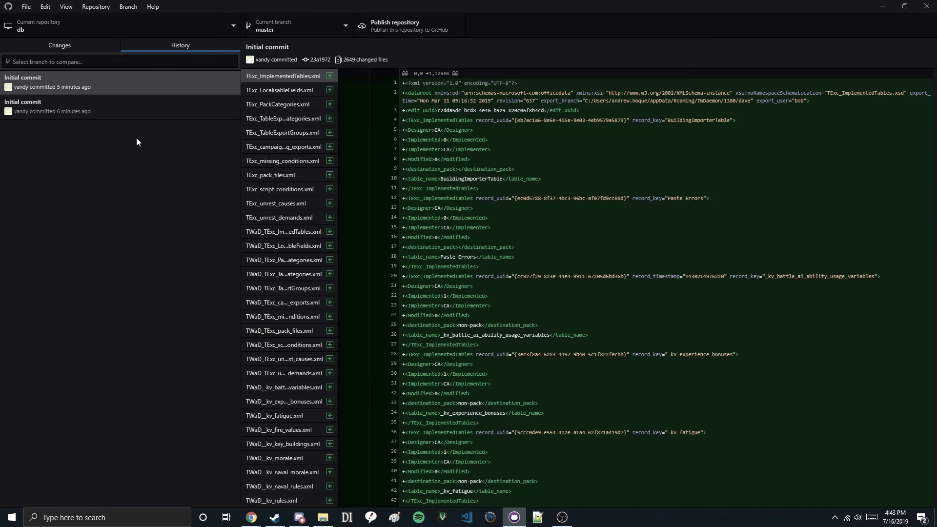
{"action": "left_click", "coordinate": [293, 26]}
{"action": "left_click", "coordinate": [42, 200]}
Step: Check the repository list for db, glance at the db folder in File Explorer and return to GitHub Desktop
{"action": "left_click", "coordinate": [95, 27]}
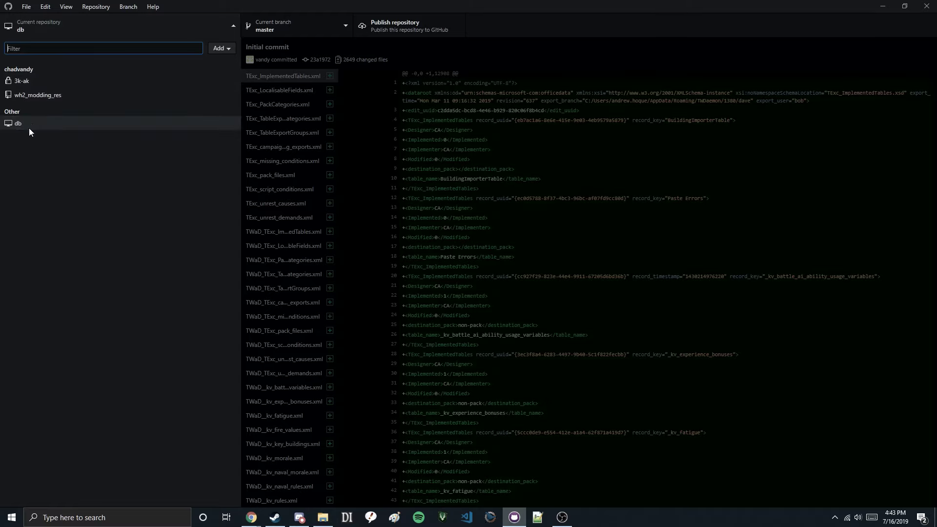
{"action": "left_click", "coordinate": [30, 32]}
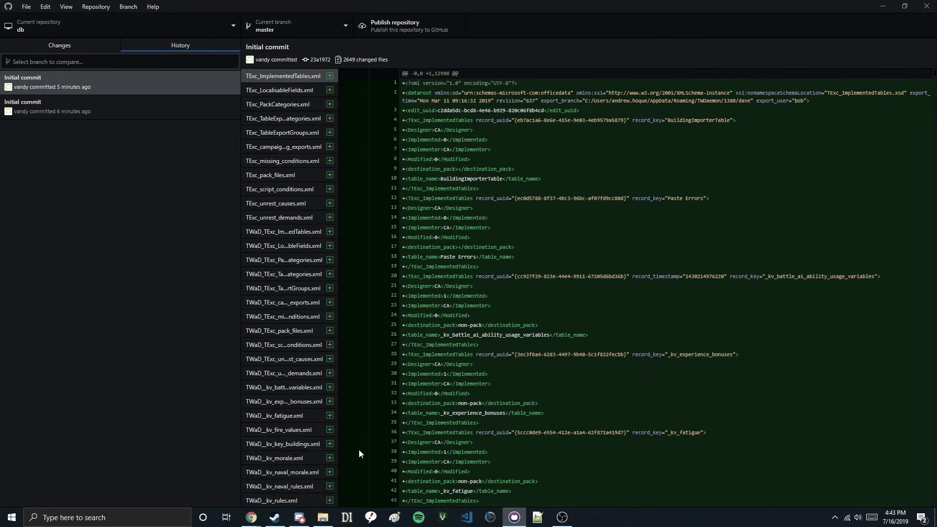
{"action": "left_click", "coordinate": [323, 517]}
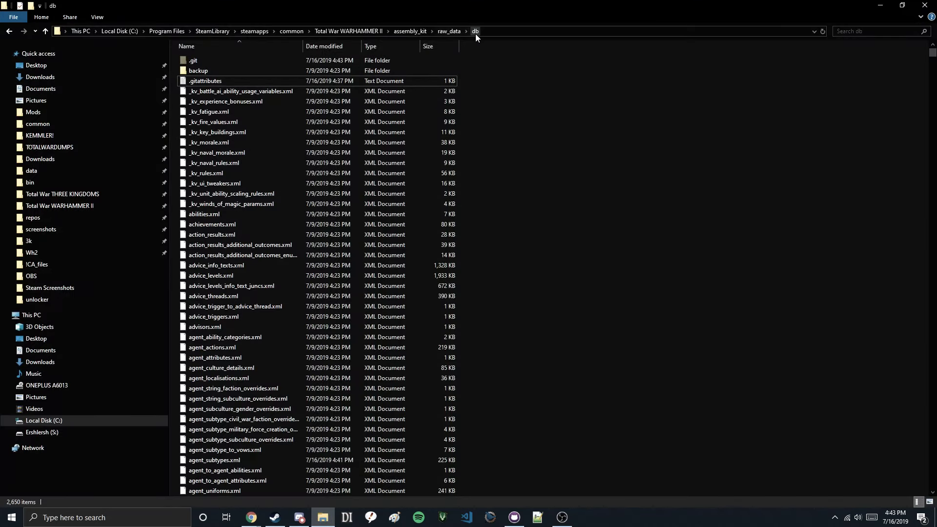
{"action": "key", "text": "alt+Tab"}
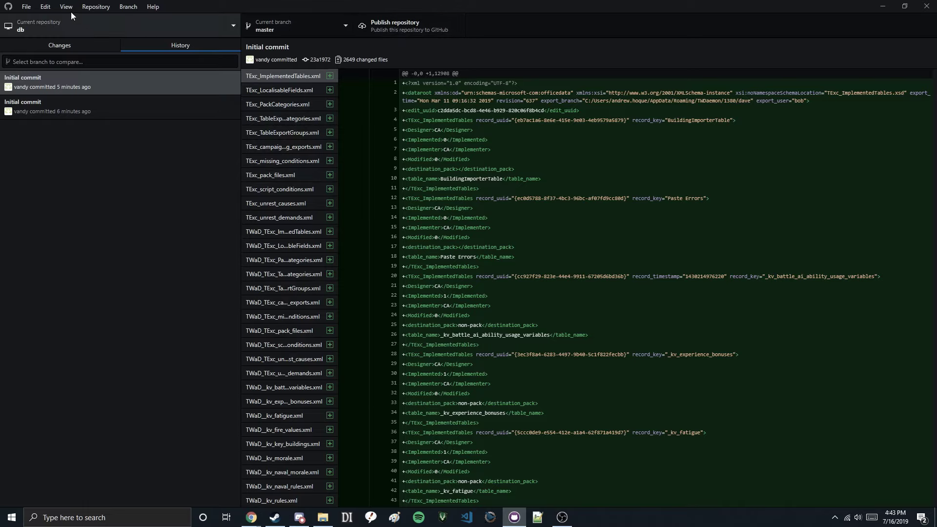
Step: Check the signed-in GitHub.com account in the application options and close them
{"action": "left_click", "coordinate": [29, 11]}
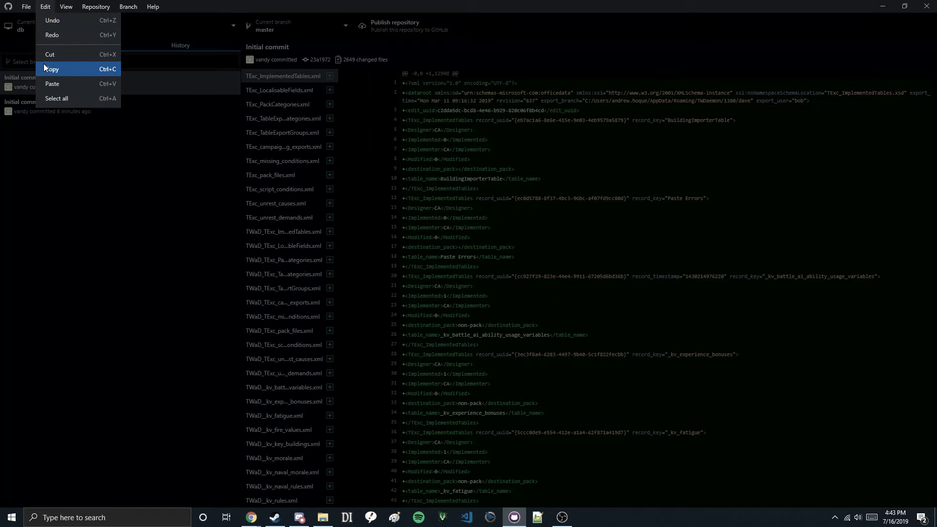
{"action": "left_click", "coordinate": [35, 75]}
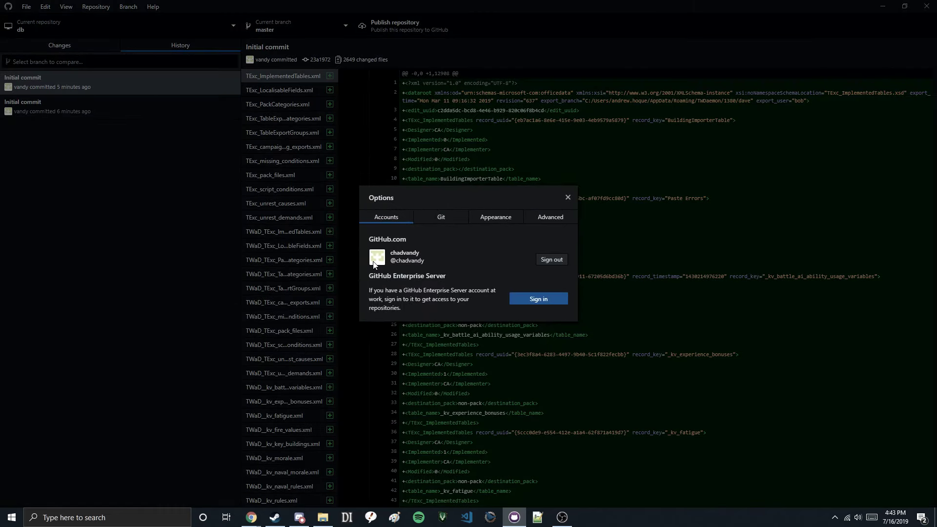
{"action": "left_click", "coordinate": [568, 197]}
Step: Try to publish the db repository to GitHub.com under the name wh2-ak with its code kept private
{"action": "left_click", "coordinate": [400, 24]}
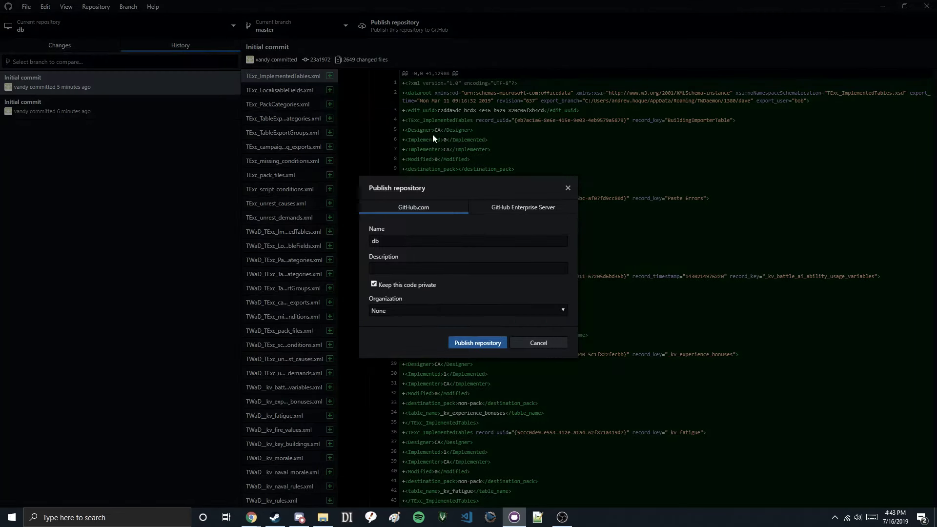
{"action": "double_click", "coordinate": [417, 236]}
{"action": "type", "text": "wh2-ak"}
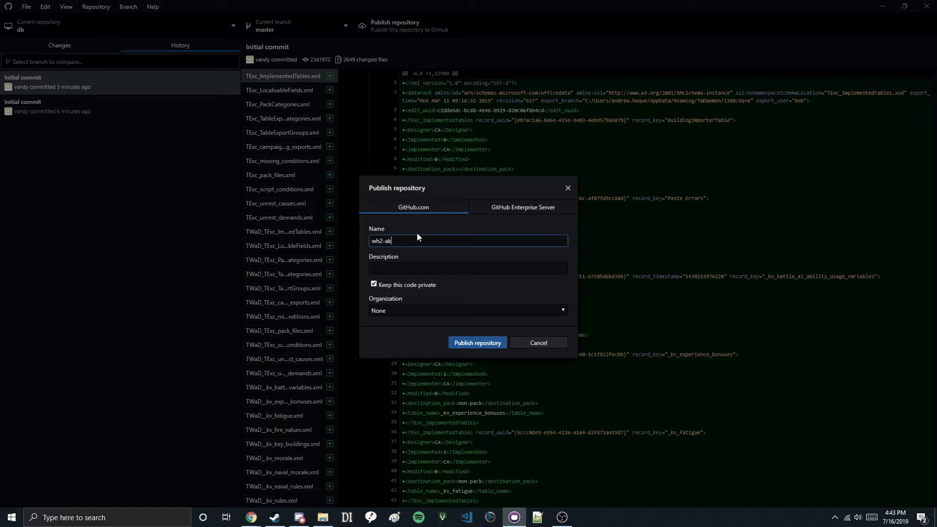
{"action": "left_click", "coordinate": [373, 284]}
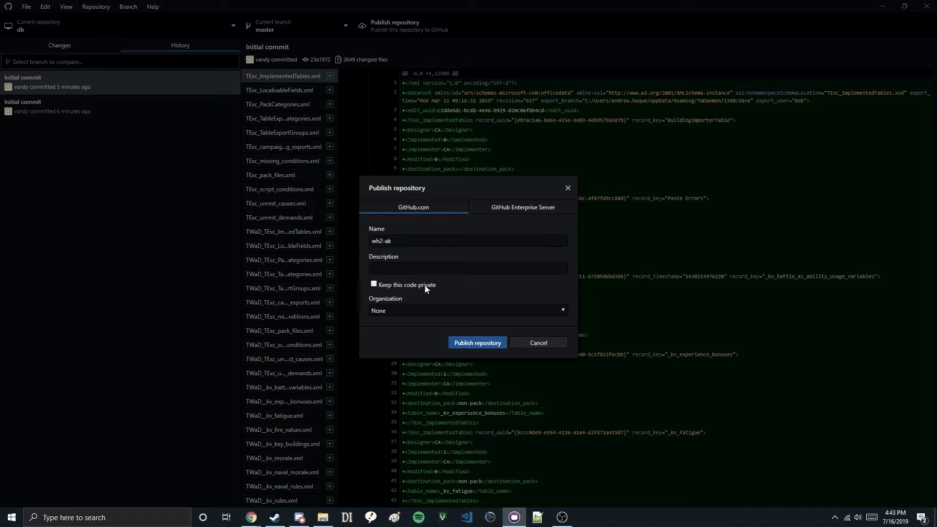
{"action": "left_click", "coordinate": [487, 340]}
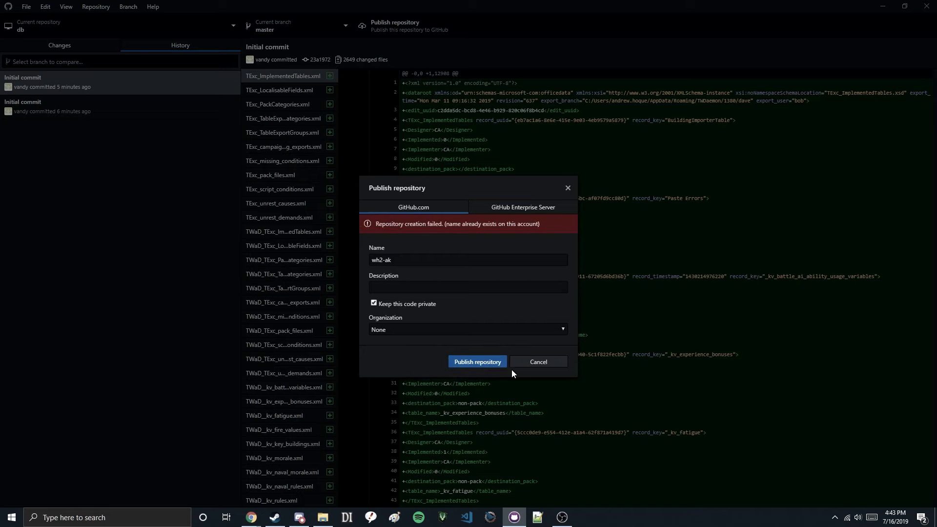
Step: Check the wh2-ak repository page in the browser, then publish db to GitHub.com again as the private repository wh2-ak
{"action": "mouse_move", "coordinate": [252, 518]}
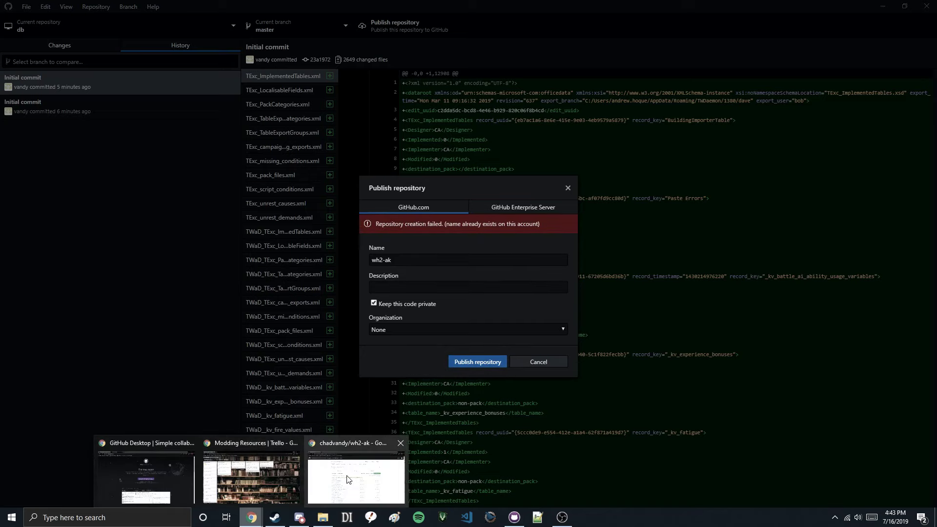
{"action": "left_click", "coordinate": [359, 469]}
{"action": "left_click_drag", "start_coordinate": [670, 8], "coordinate": [936, 9]}
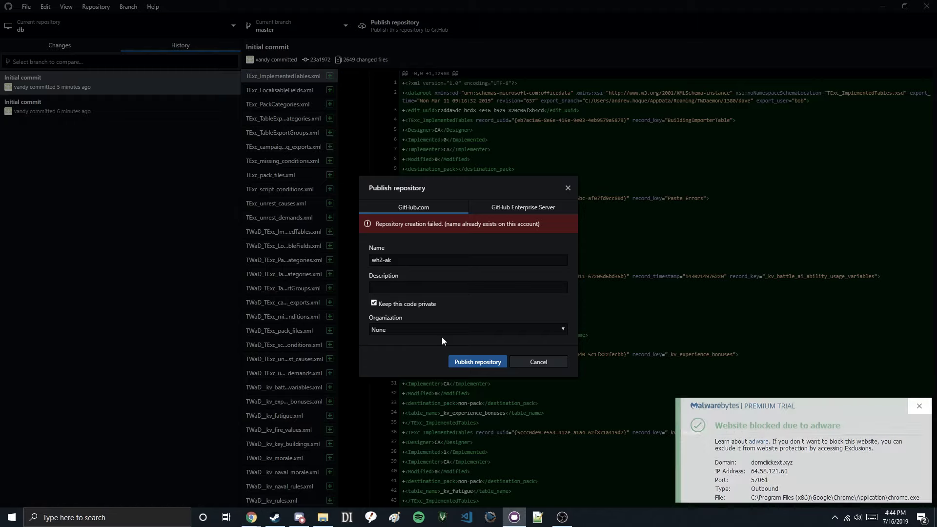
{"action": "left_click", "coordinate": [468, 364]}
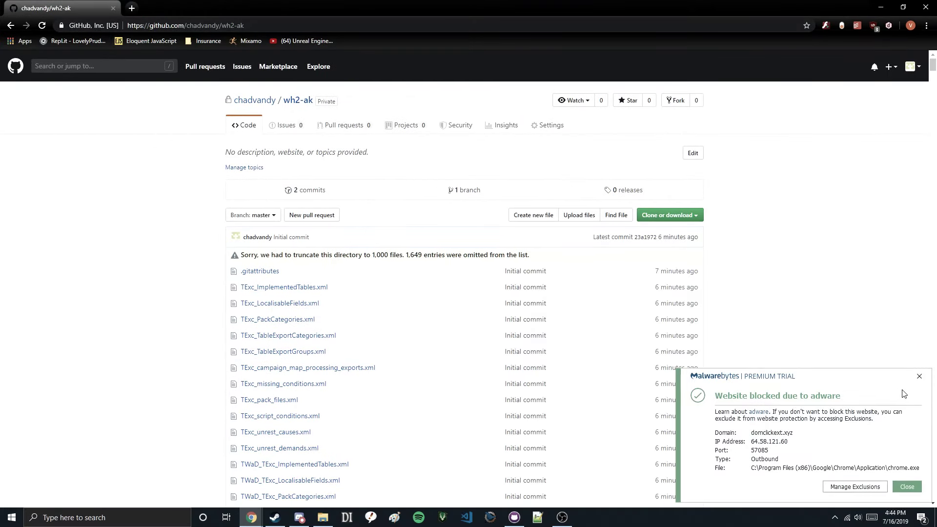
Step: Examine the published wh2-ak repository's file list and its commit history on GitHub in the browser
{"action": "left_click", "coordinate": [919, 376]}
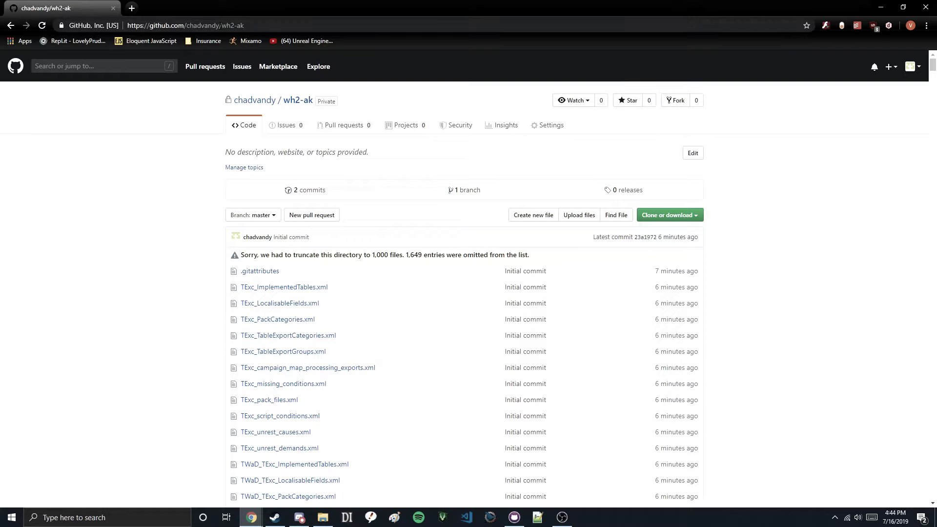
{"action": "scroll", "coordinate": [219, 167], "scroll_direction": "down", "scroll_amount": 7}
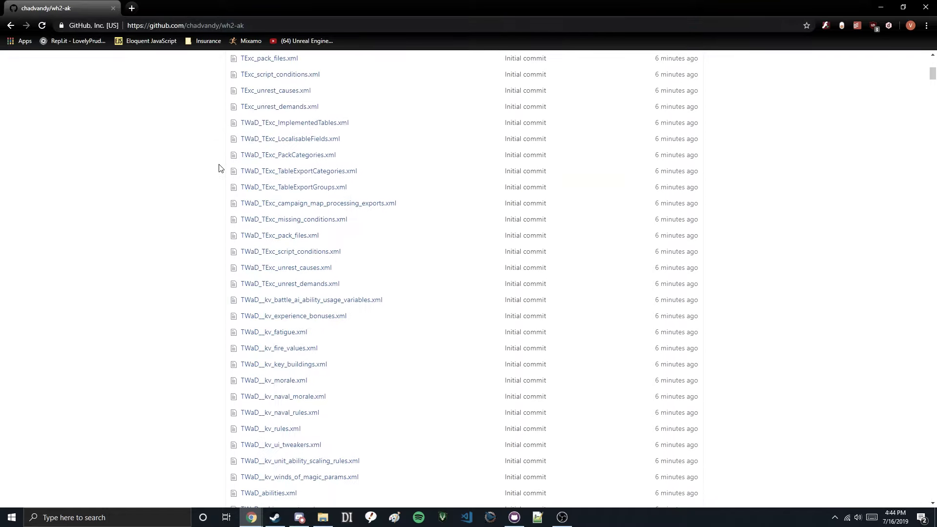
{"action": "scroll", "coordinate": [219, 168], "scroll_direction": "down", "scroll_amount": 3}
{"action": "scroll", "coordinate": [253, 416], "scroll_direction": "up", "scroll_amount": 10}
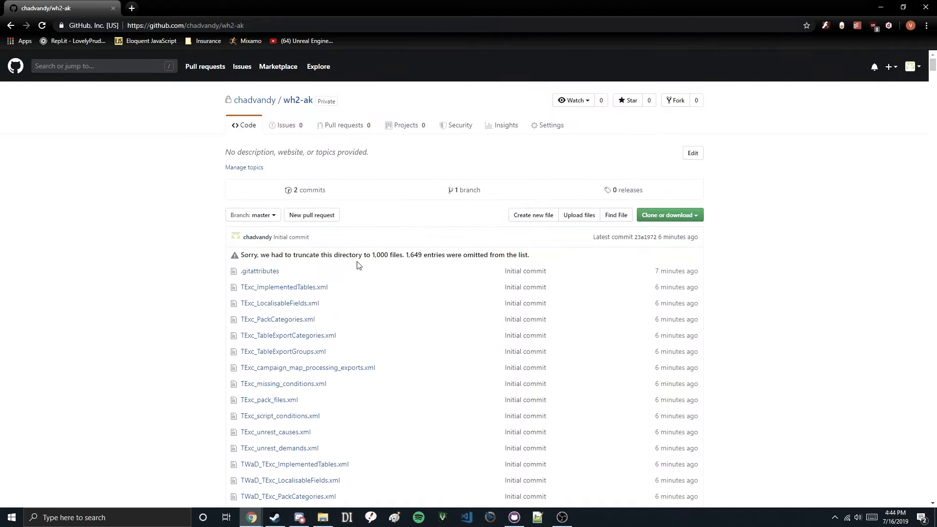
{"action": "left_click", "coordinate": [304, 191]}
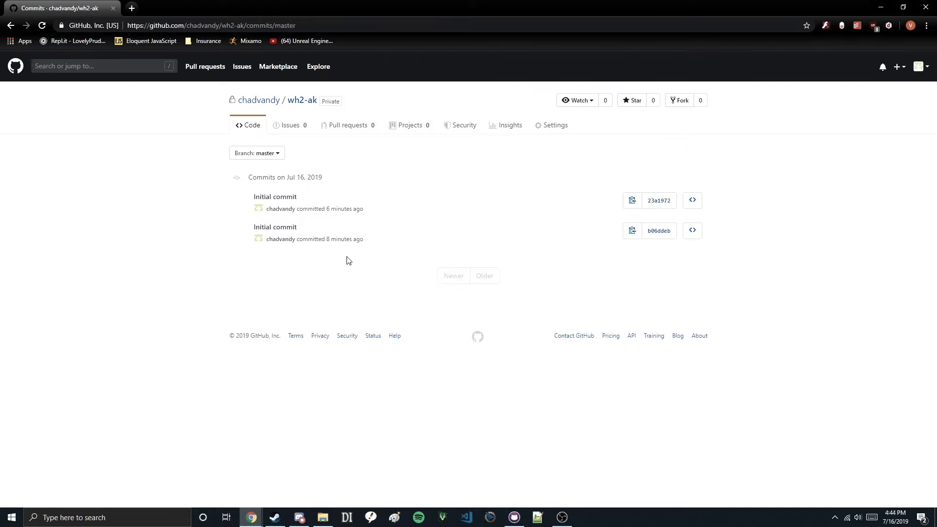
{"action": "key", "text": "alt+Left"}
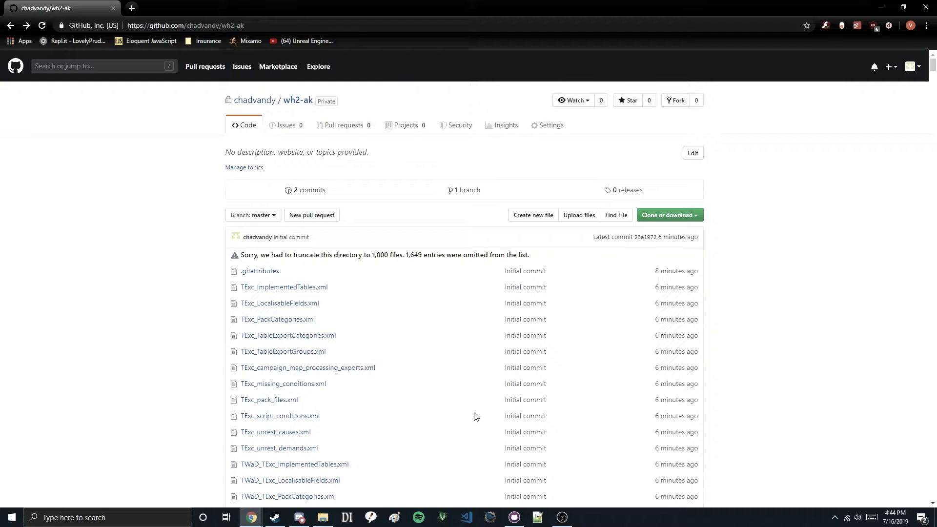
{"action": "left_click", "coordinate": [515, 517]}
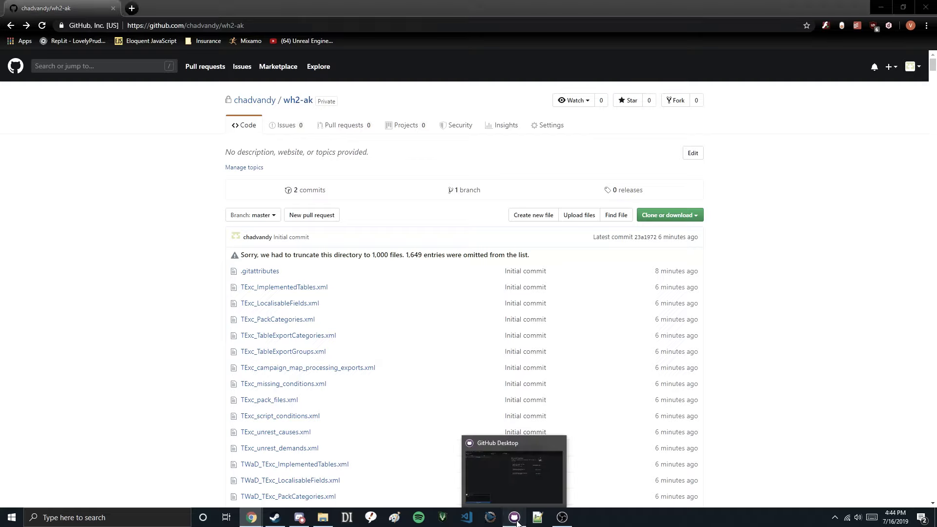
{"action": "left_click", "coordinate": [514, 516]}
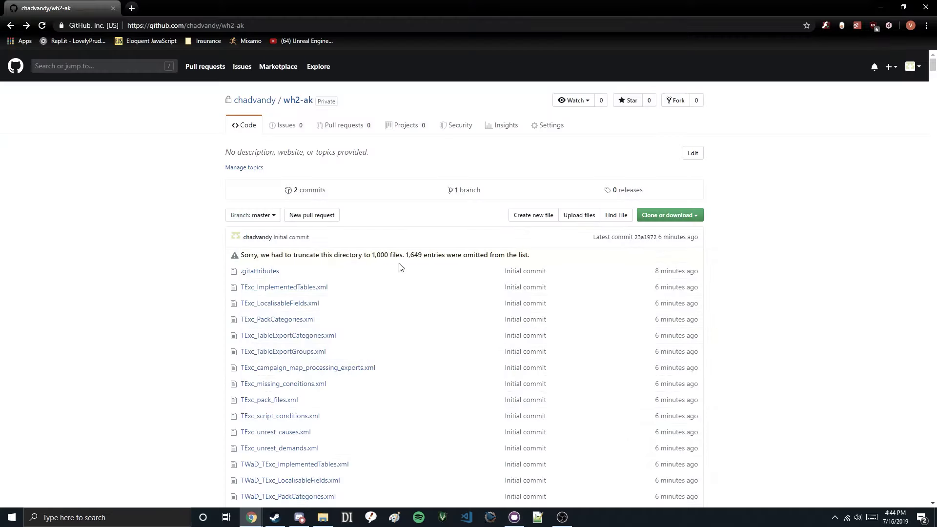
Step: View the HTTPS clone address of wh2-ak and glance at the repository's local state in GitHub Desktop
{"action": "left_click", "coordinate": [667, 215]}
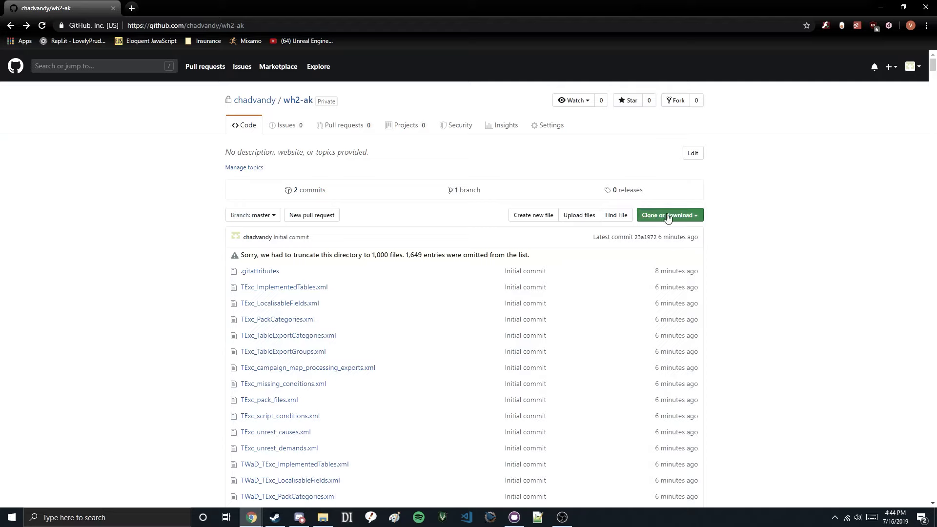
{"action": "left_click", "coordinate": [541, 265]}
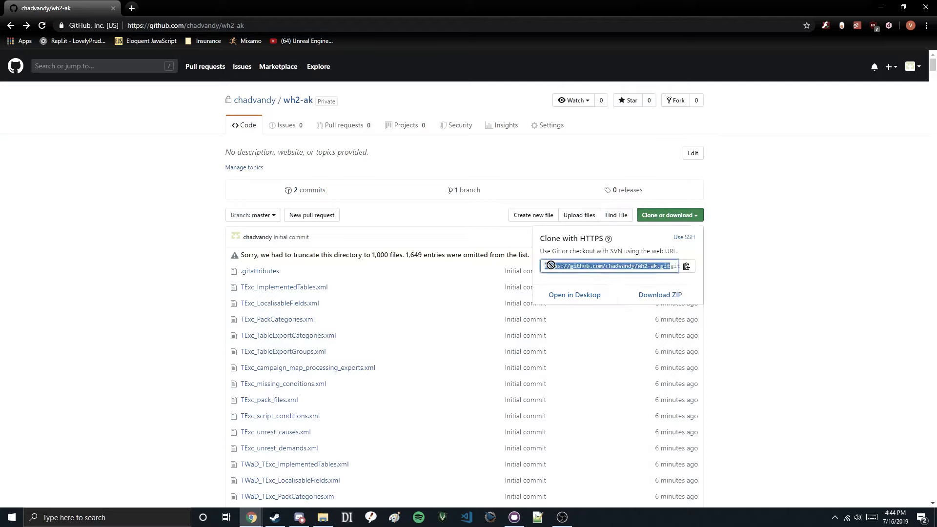
{"action": "left_click", "coordinate": [710, 289]}
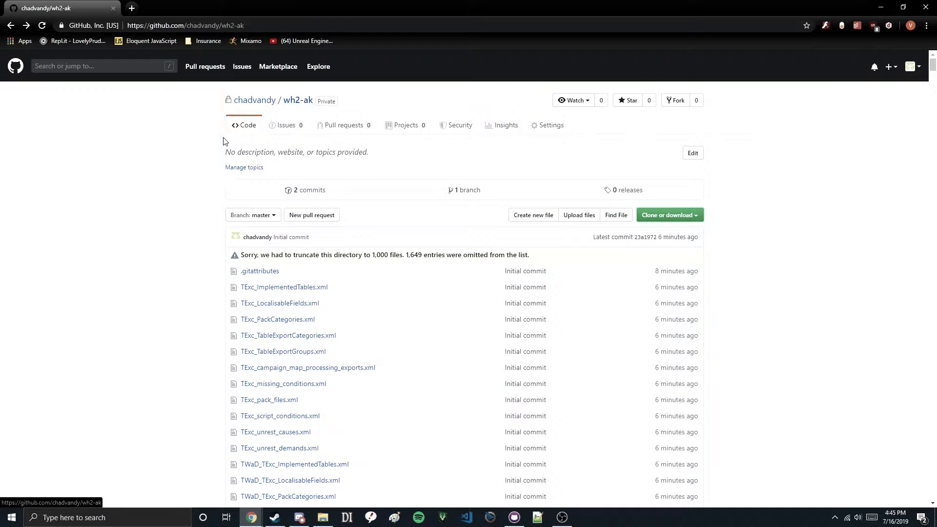
{"action": "left_click", "coordinate": [515, 518]}
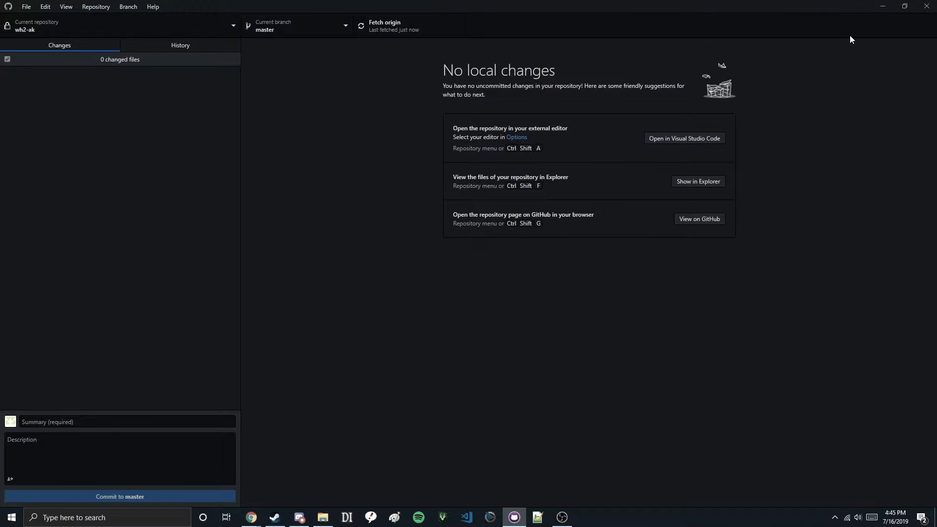
{"action": "left_click", "coordinate": [882, 7]}
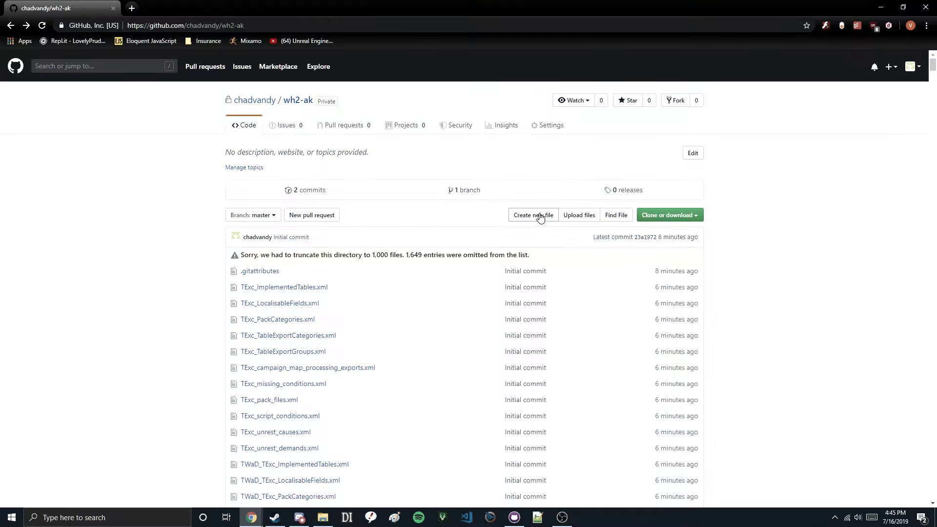
Step: Create an empty file named !dummy.xml in wh2-ak on GitHub and commit it to master
{"action": "left_click", "coordinate": [540, 217]}
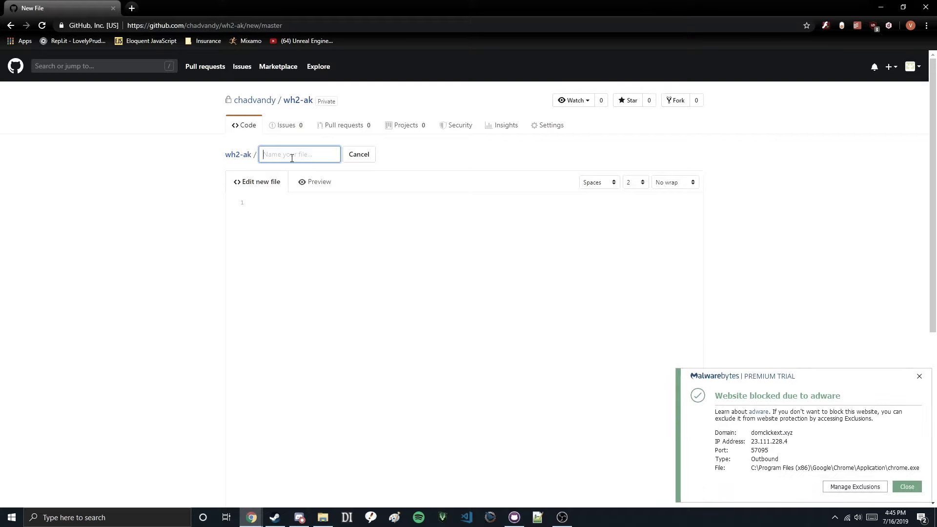
{"action": "type", "text": "!dummy.xml"}
{"action": "left_click", "coordinate": [919, 376]}
{"action": "scroll", "coordinate": [763, 339], "scroll_direction": "down", "scroll_amount": 6}
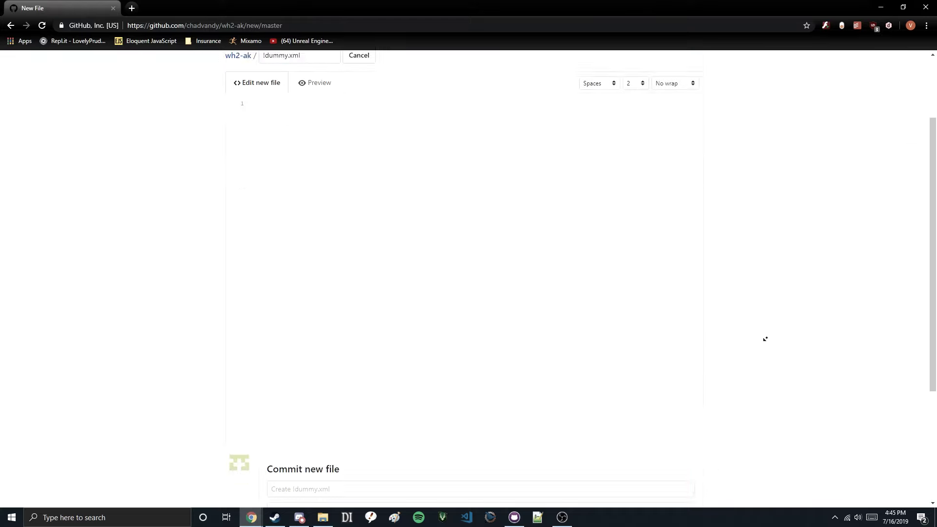
{"action": "left_click", "coordinate": [290, 424]}
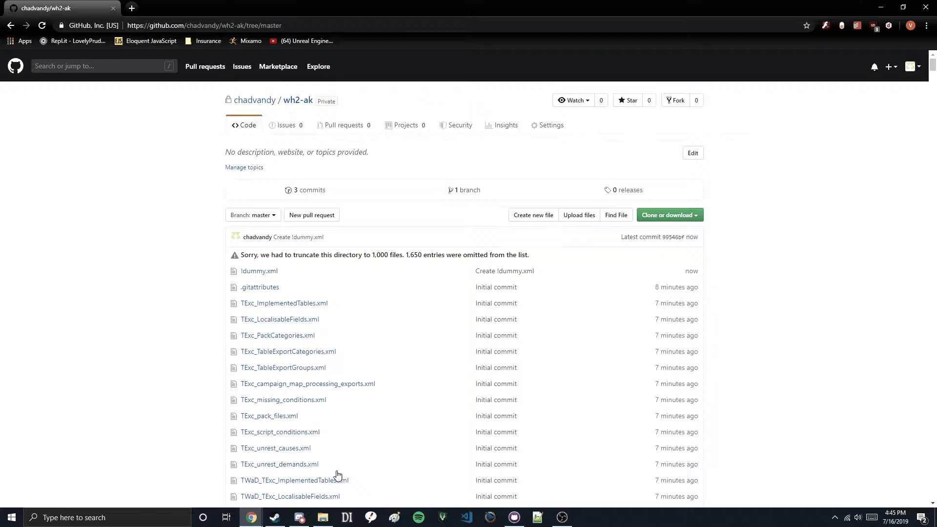
Step: Switch to GitHub Desktop, fetch from origin and pull the new remote commit into master
{"action": "left_click", "coordinate": [516, 518]}
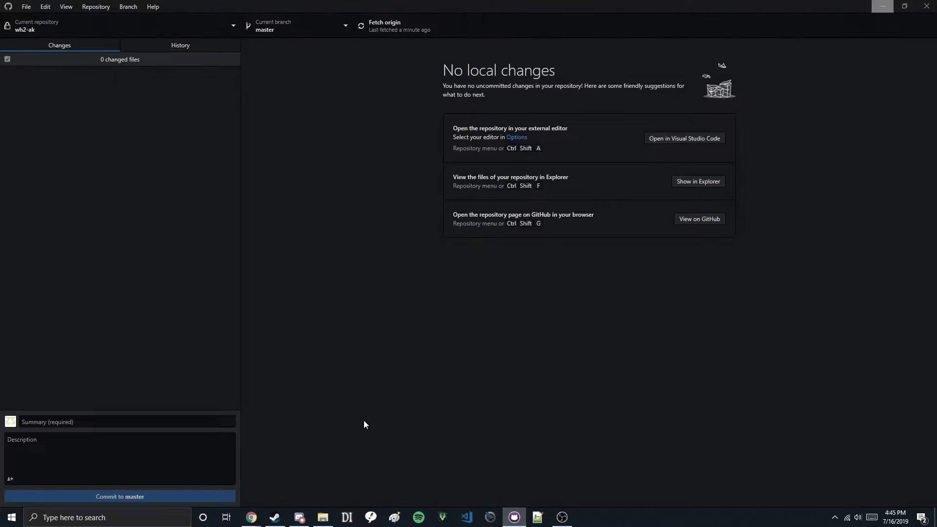
{"action": "left_click", "coordinate": [383, 26]}
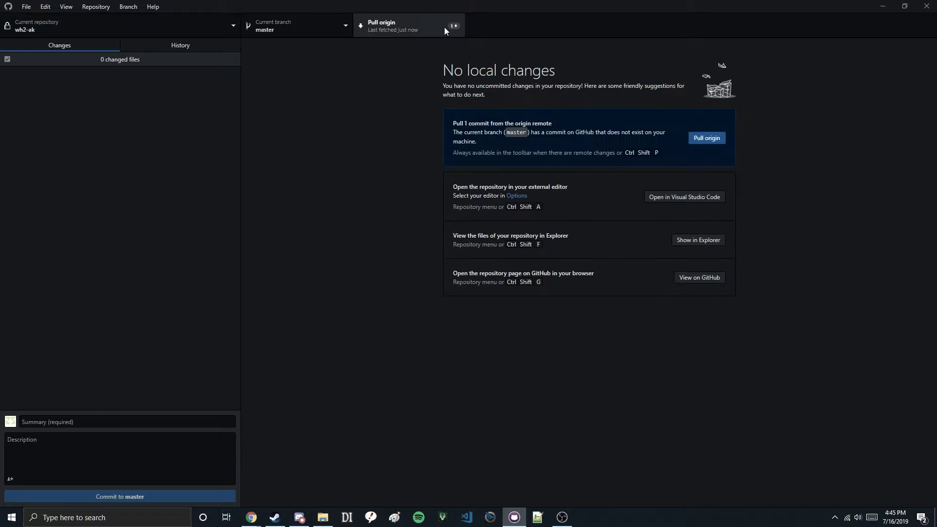
{"action": "left_click", "coordinate": [446, 28]}
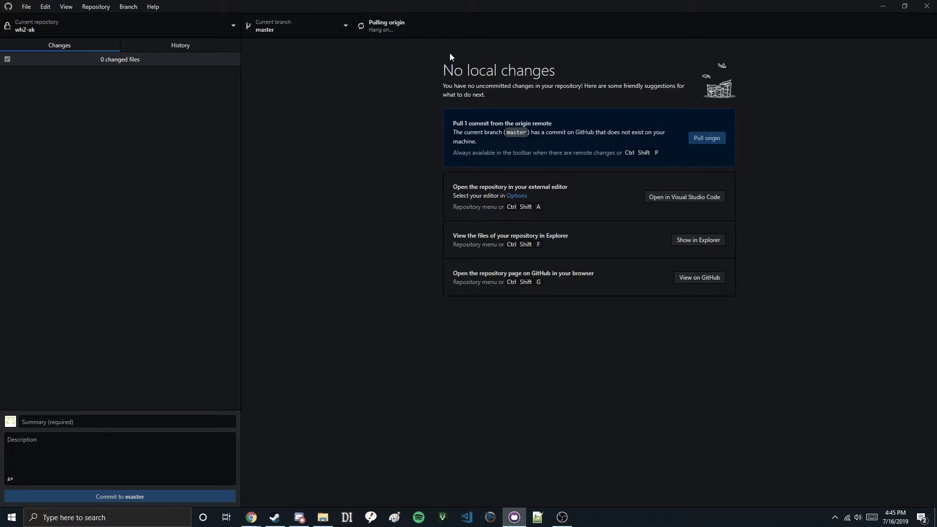
Step: Inspect the Create !dummy.xml commit in the history and check for the file in the local db folder
{"action": "left_click", "coordinate": [192, 48]}
{"action": "left_click", "coordinate": [103, 79]}
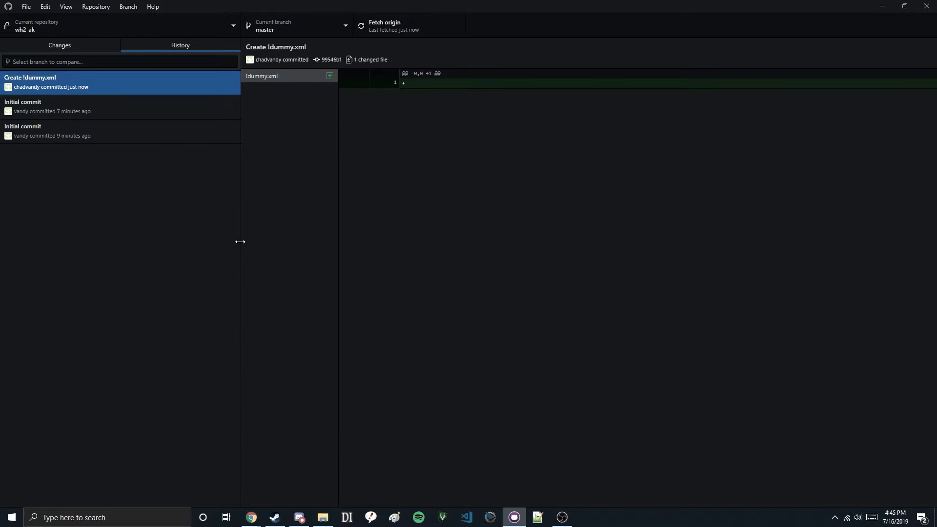
{"action": "left_click", "coordinate": [323, 519]}
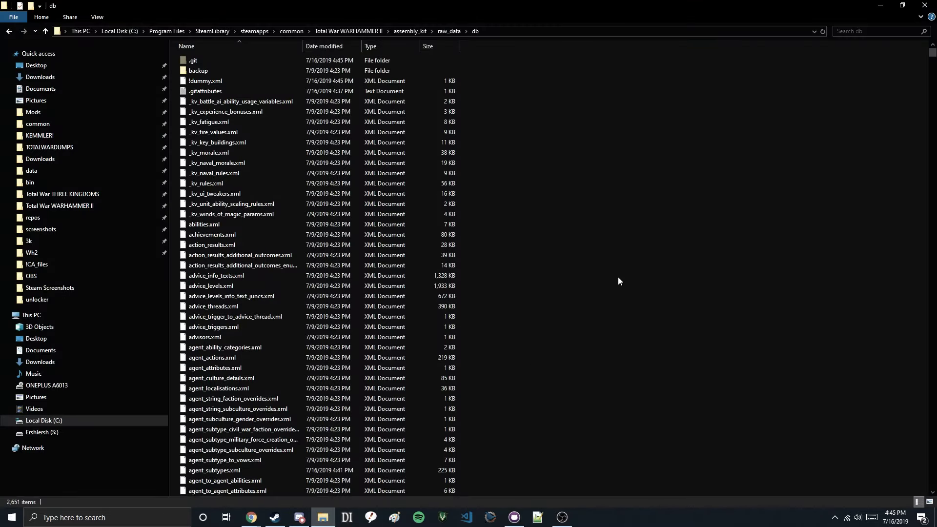
{"action": "left_click", "coordinate": [235, 82]}
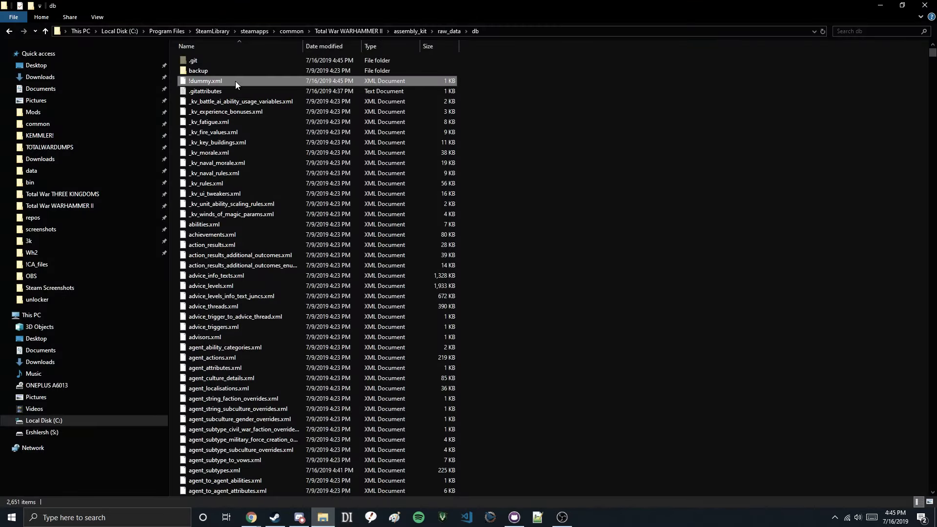
{"action": "left_click", "coordinate": [880, 6]}
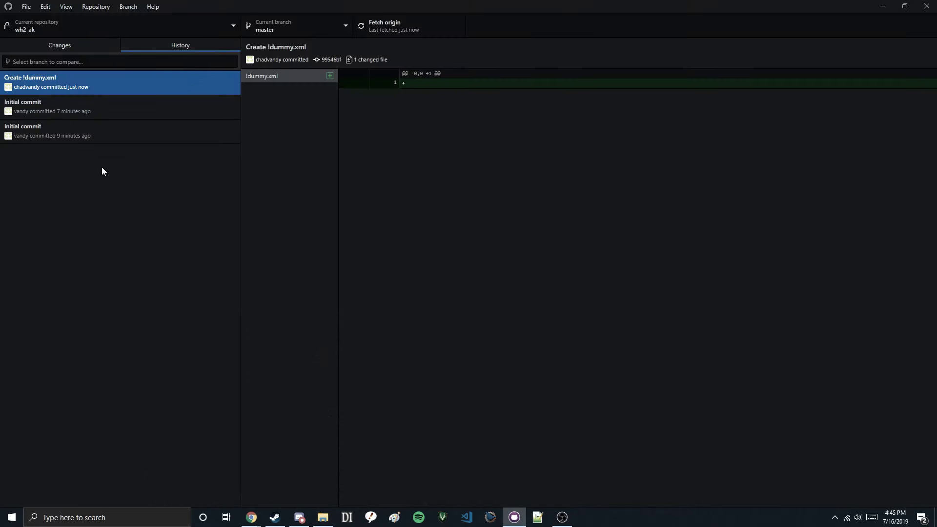
Step: Delete !dummy.xml from the local db folder in File Explorer and return to GitHub Desktop
{"action": "left_click", "coordinate": [323, 517]}
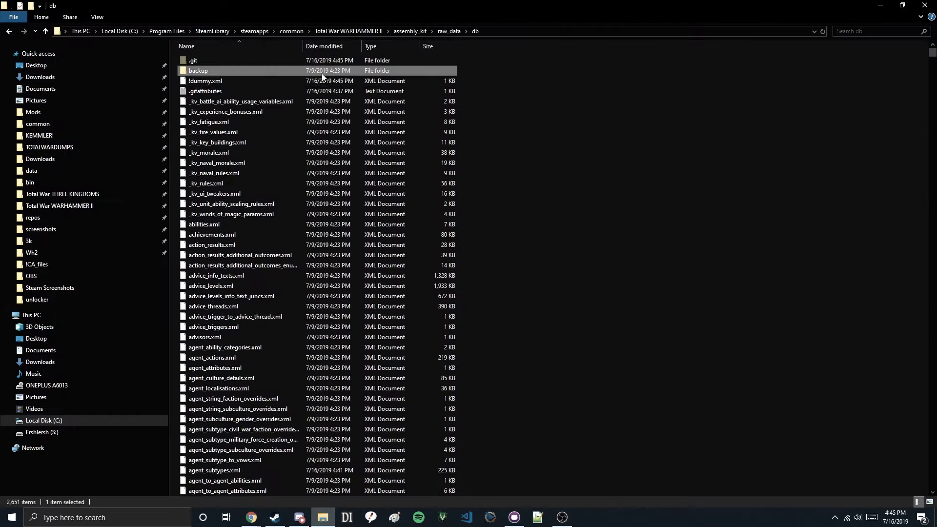
{"action": "key", "text": "Delete"}
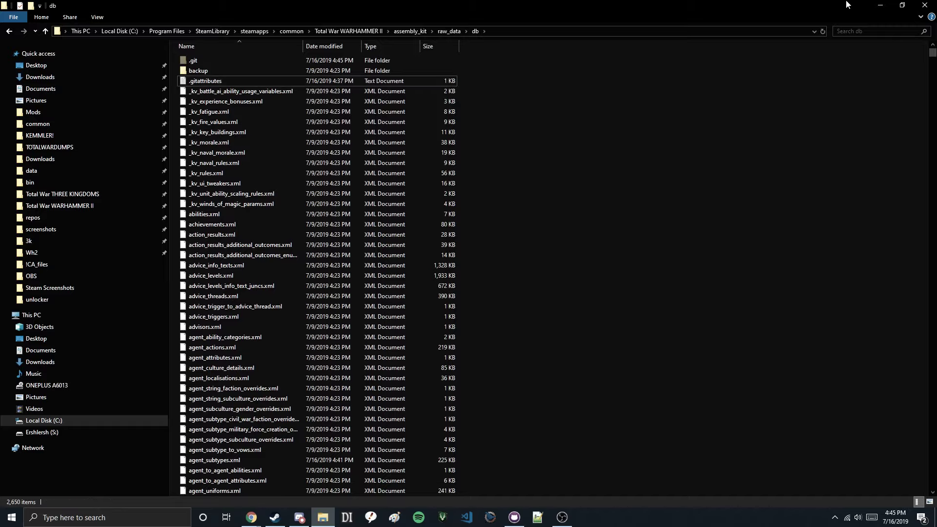
{"action": "left_click", "coordinate": [876, 7]}
Step: Commit the removal of !dummy.xml to master with the suggested summary and an empty description
{"action": "left_click", "coordinate": [50, 43]}
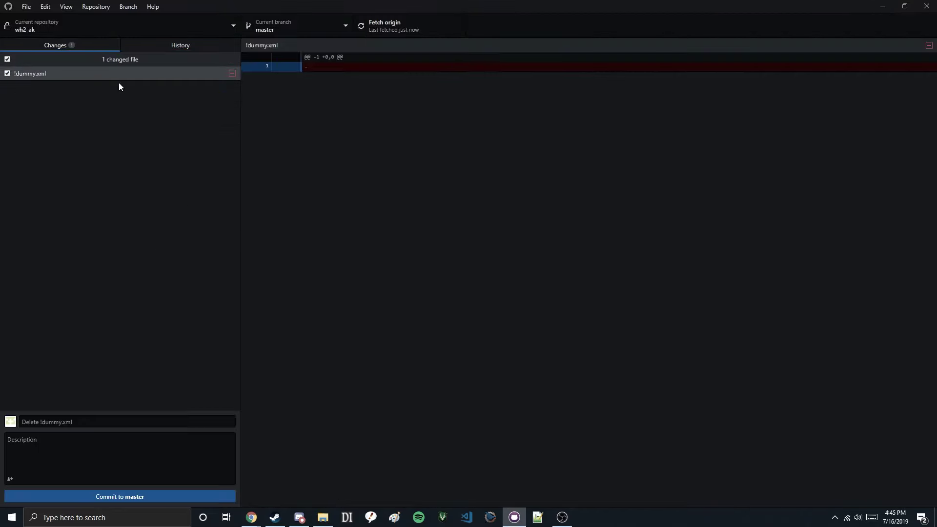
{"action": "left_click", "coordinate": [62, 421]}
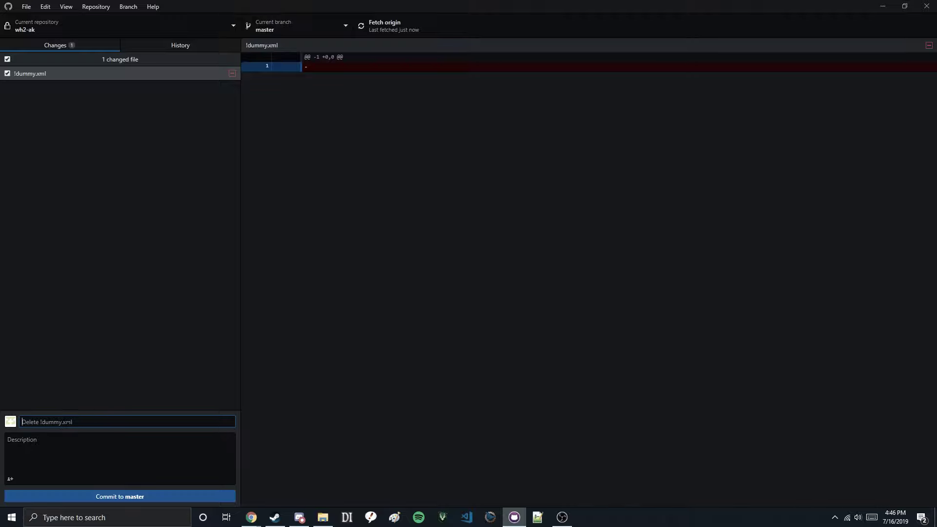
{"action": "left_click", "coordinate": [109, 482]}
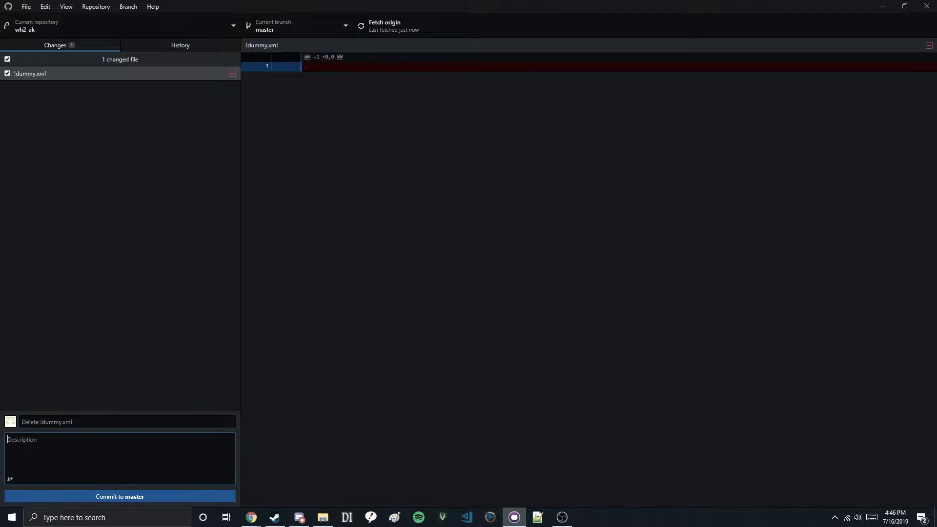
{"action": "left_click", "coordinate": [116, 499]}
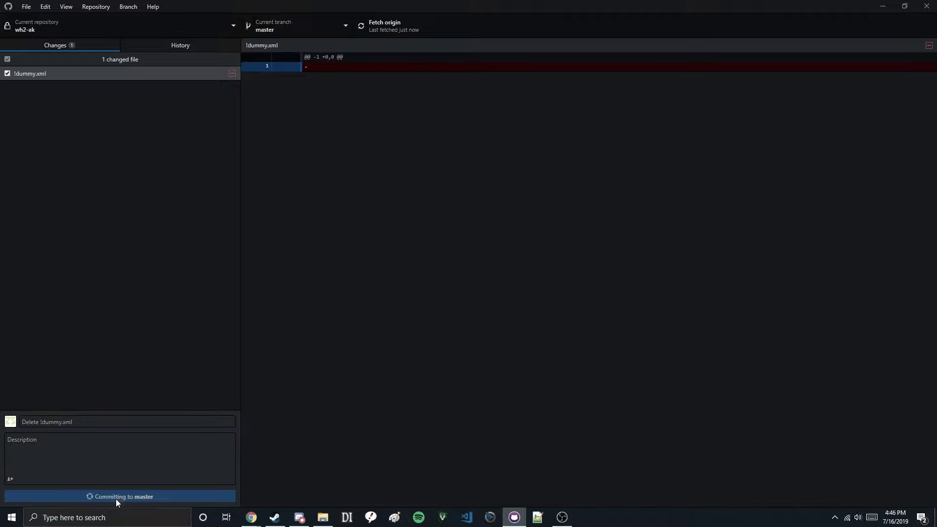
Step: Review the commit history of master and compare the branch with testing-mod
{"action": "left_click", "coordinate": [183, 44]}
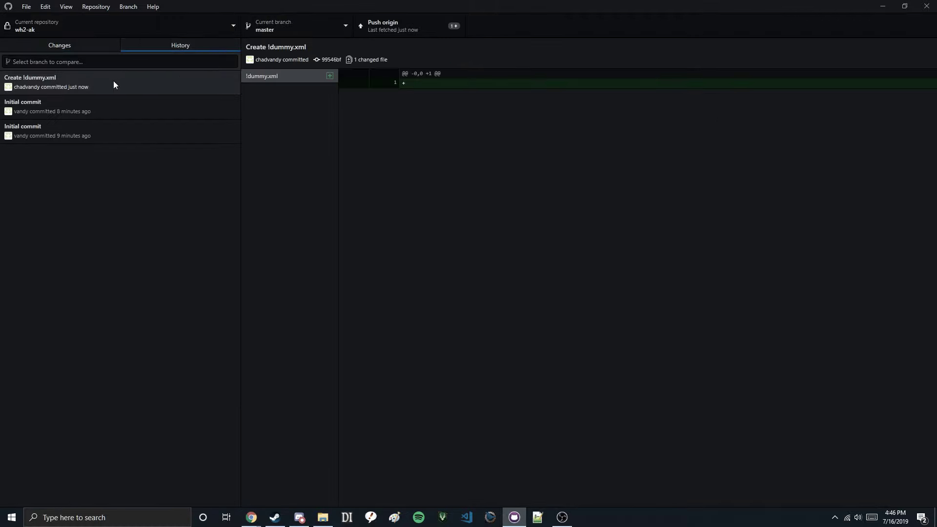
{"action": "left_click", "coordinate": [94, 49]}
{"action": "left_click", "coordinate": [164, 49]}
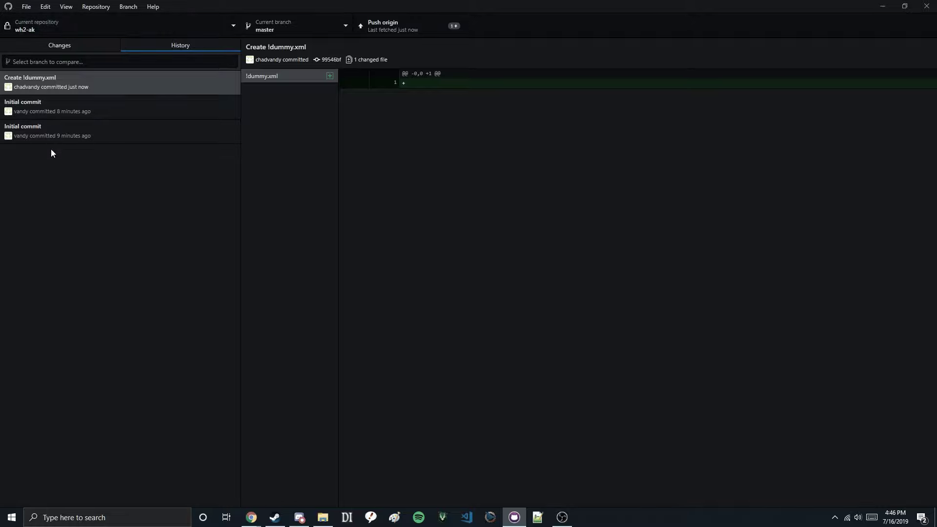
{"action": "left_click", "coordinate": [59, 89]}
{"action": "left_click", "coordinate": [155, 60]}
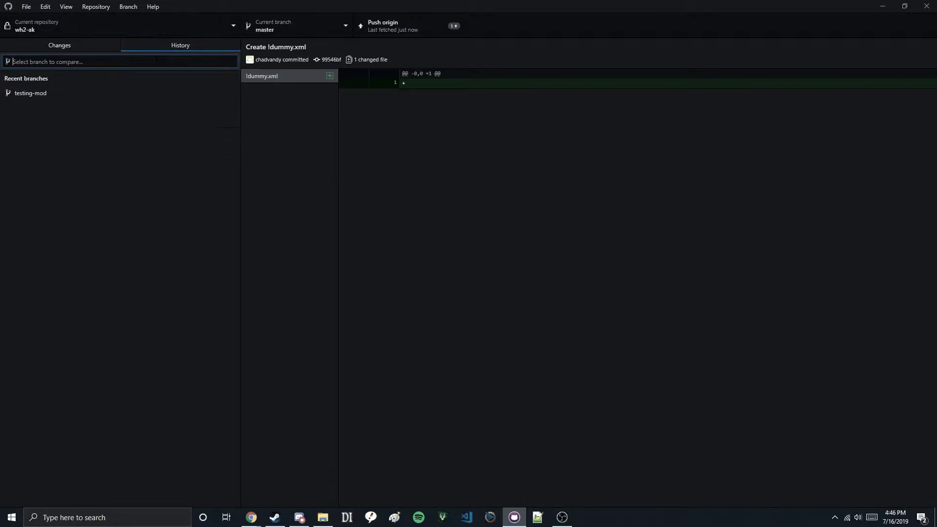
{"action": "left_click", "coordinate": [92, 94]}
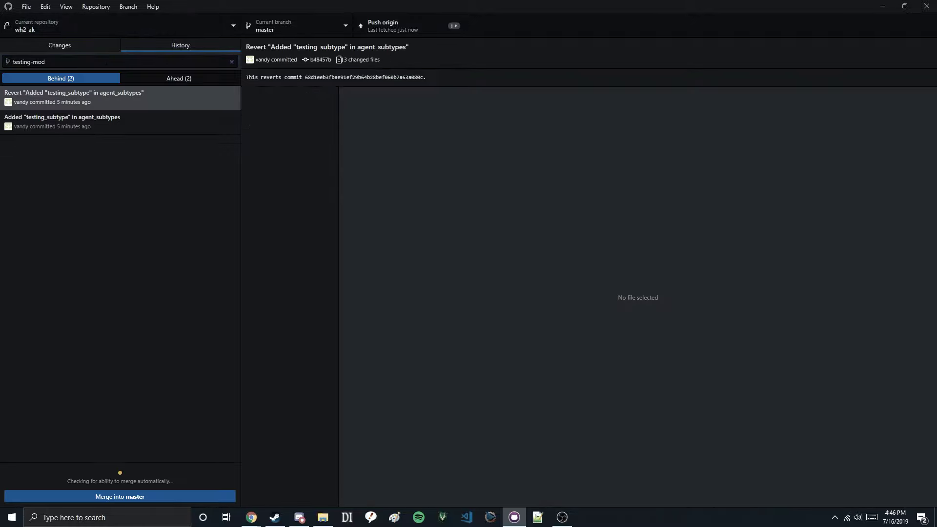
Step: View the commits master has ahead of testing-mod, clear the branch comparison and select the Delete !dummy.xml commit
{"action": "left_click", "coordinate": [170, 80]}
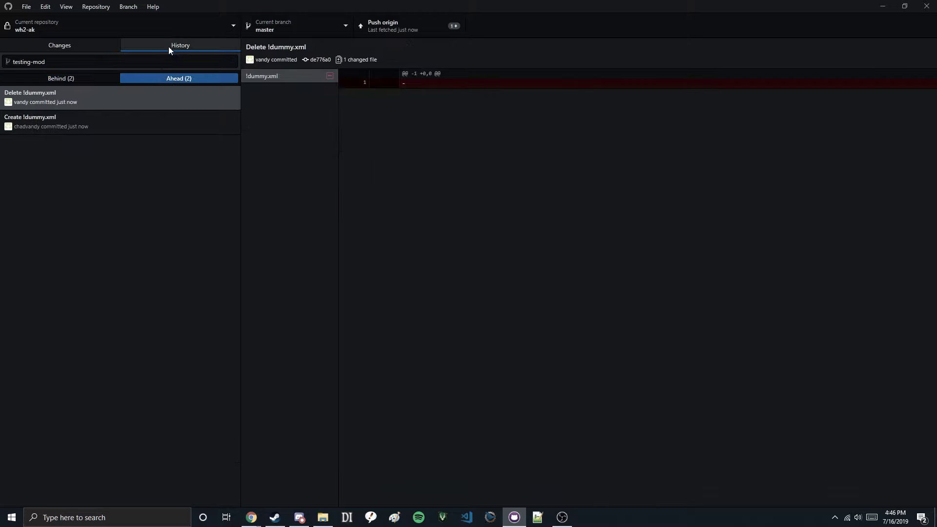
{"action": "left_click", "coordinate": [66, 63]}
{"action": "left_click", "coordinate": [231, 62]}
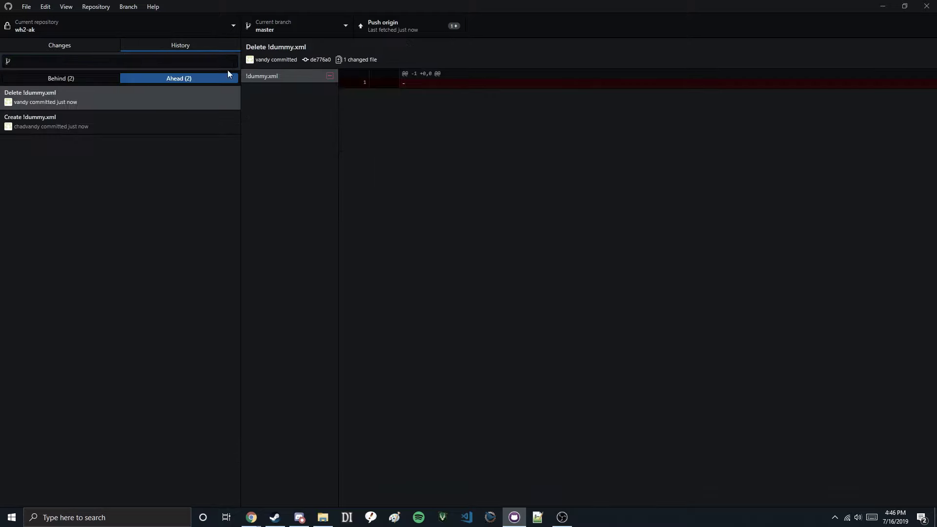
{"action": "left_click", "coordinate": [57, 105]}
{"action": "left_click", "coordinate": [60, 92]}
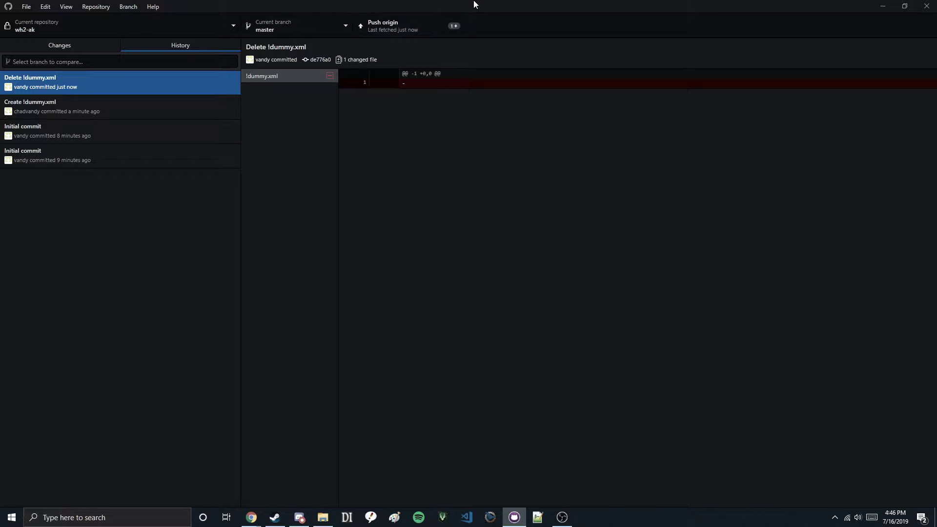
Step: Push the Delete !dummy.xml commit to origin, check the reloaded wh2-ak page in Chrome and return to GitHub Desktop
{"action": "left_click", "coordinate": [426, 30]}
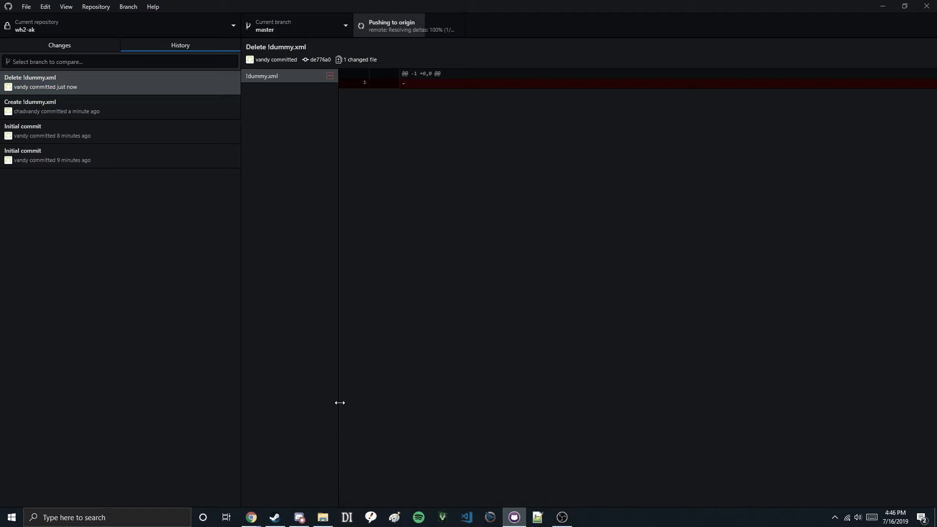
{"action": "mouse_move", "coordinate": [251, 517]}
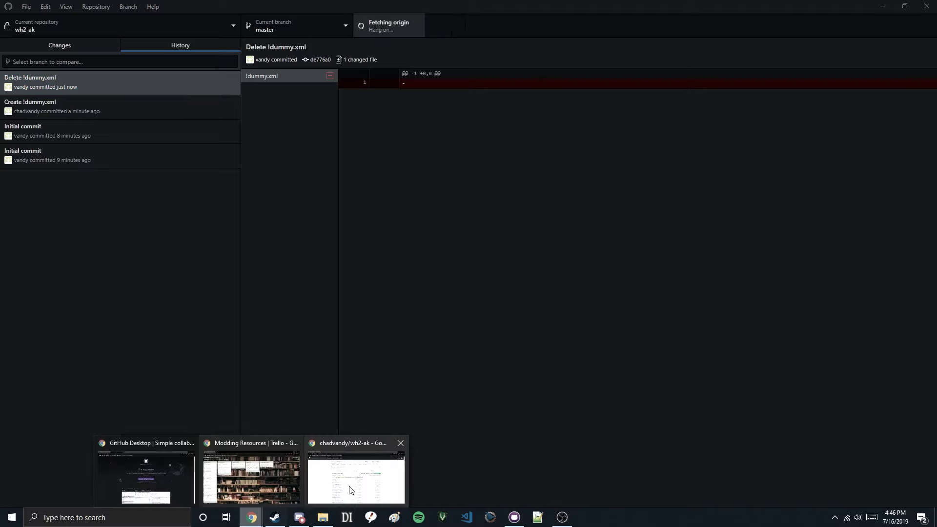
{"action": "left_click", "coordinate": [354, 489]}
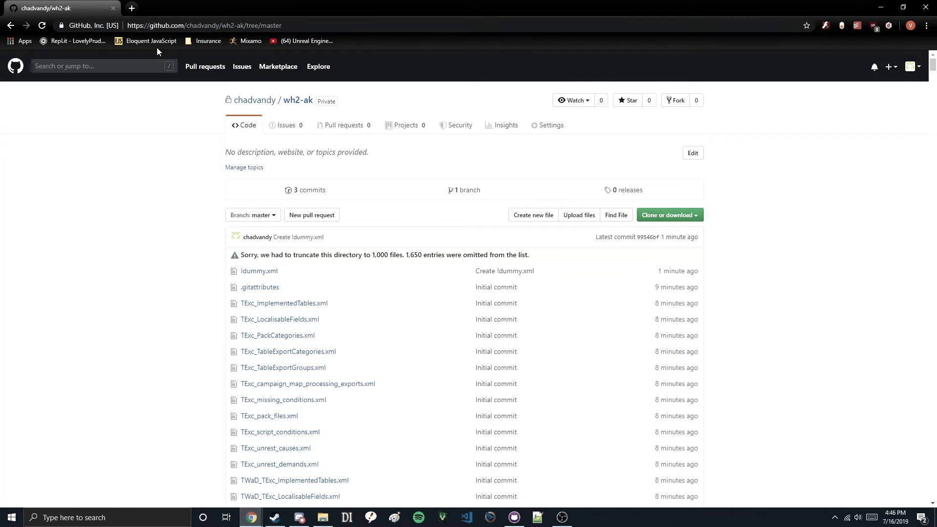
{"action": "left_click", "coordinate": [42, 27]}
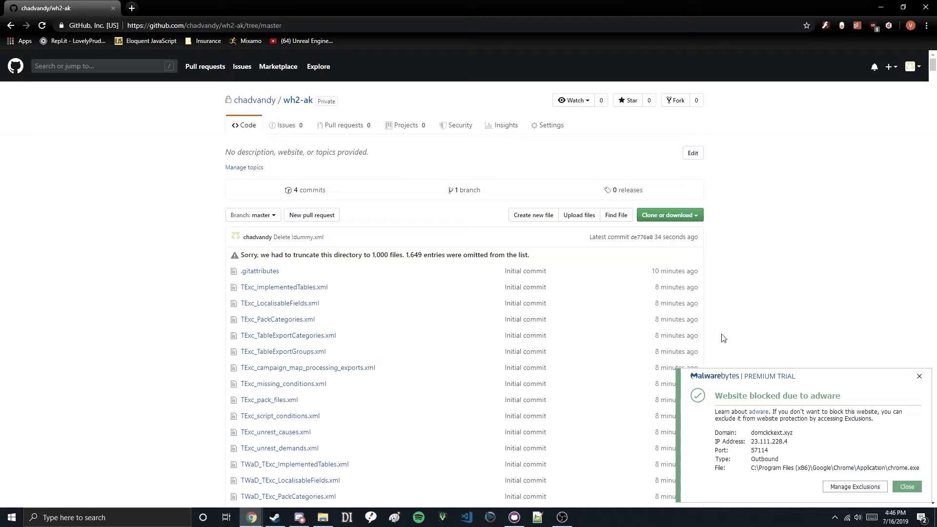
{"action": "left_click", "coordinate": [919, 377]}
{"action": "left_click", "coordinate": [909, 385]}
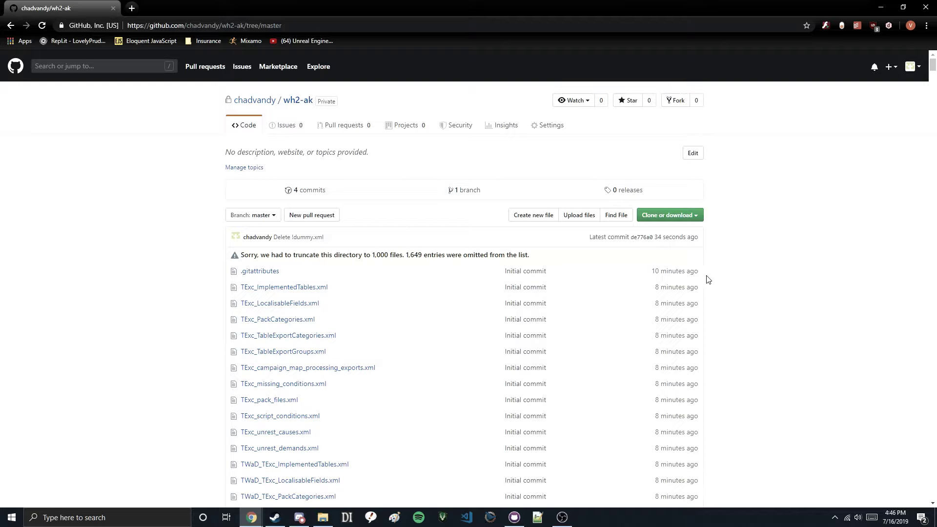
{"action": "left_click", "coordinate": [514, 518]}
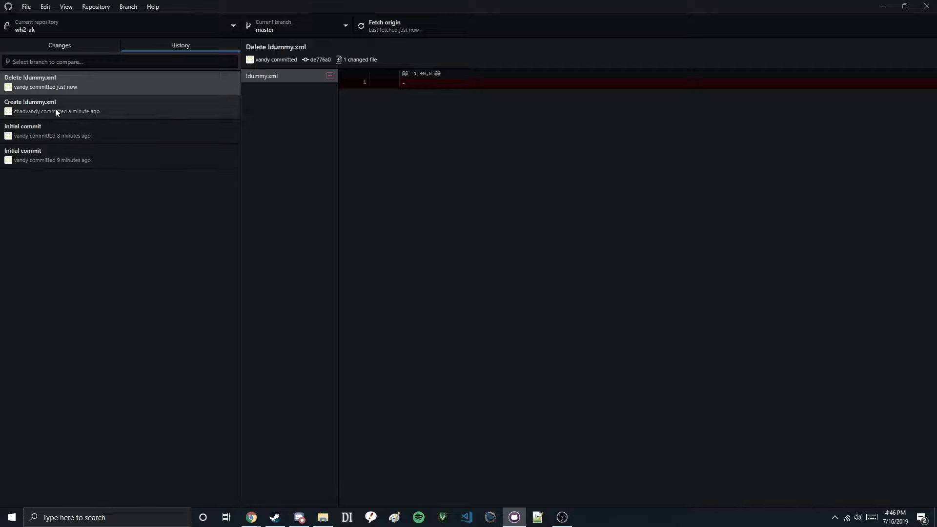
{"action": "left_click", "coordinate": [285, 26]}
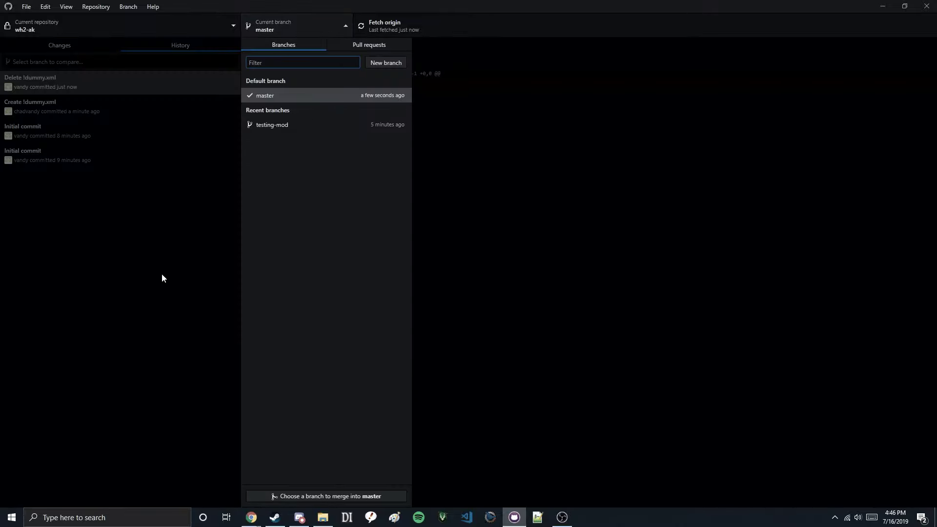
{"action": "left_click", "coordinate": [166, 293]}
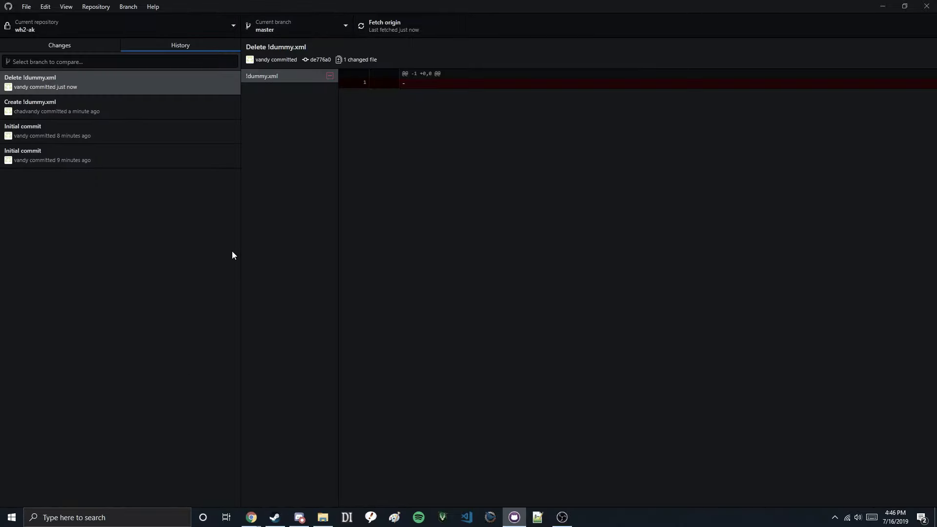
{"action": "left_click", "coordinate": [198, 276]}
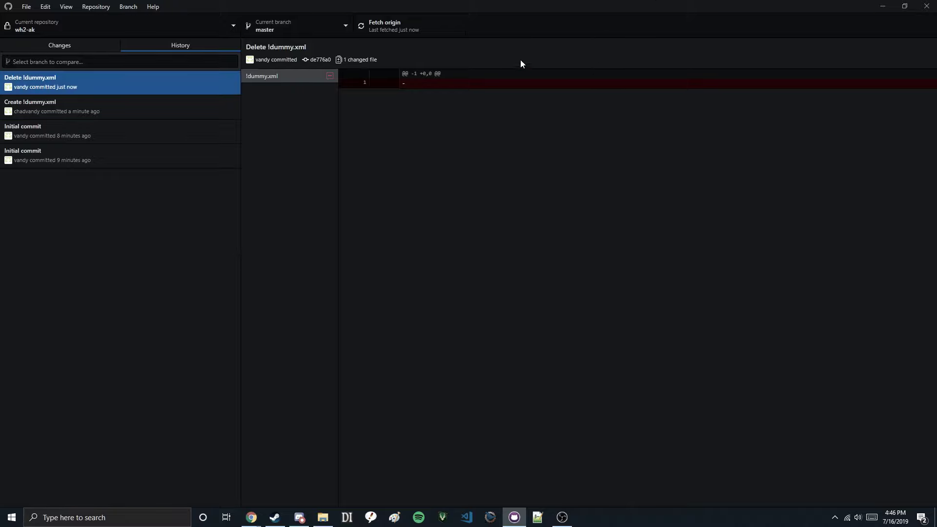
{"action": "left_click", "coordinate": [474, 236]}
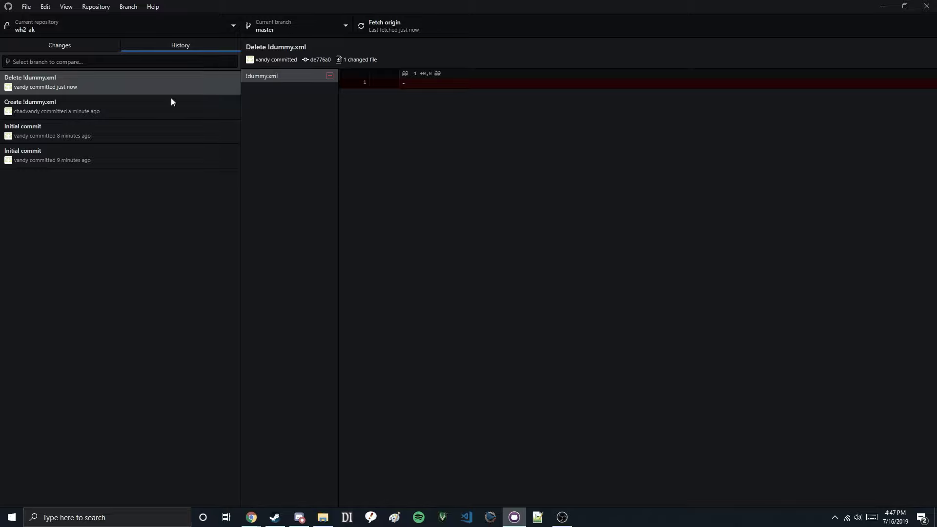
{"action": "left_click_drag", "start_coordinate": [408, 74], "coordinate": [443, 74]}
{"action": "left_click", "coordinate": [505, 117]}
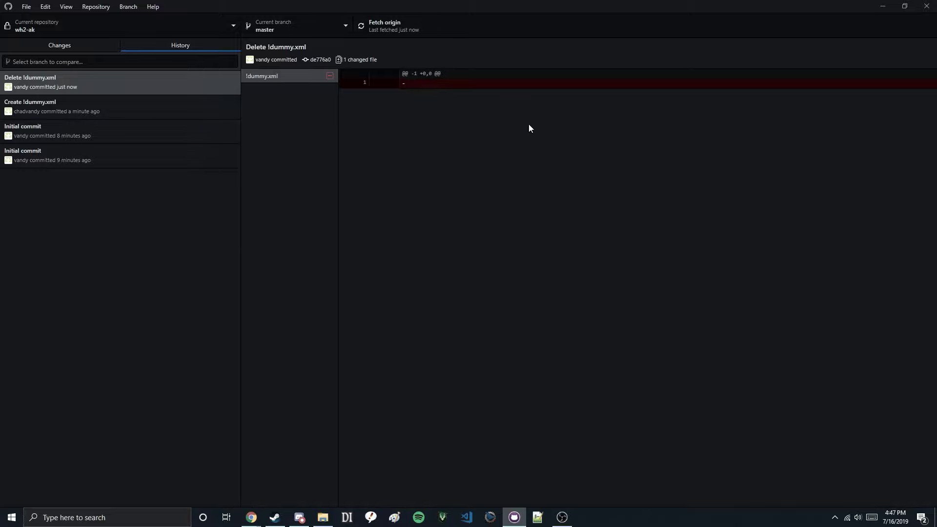